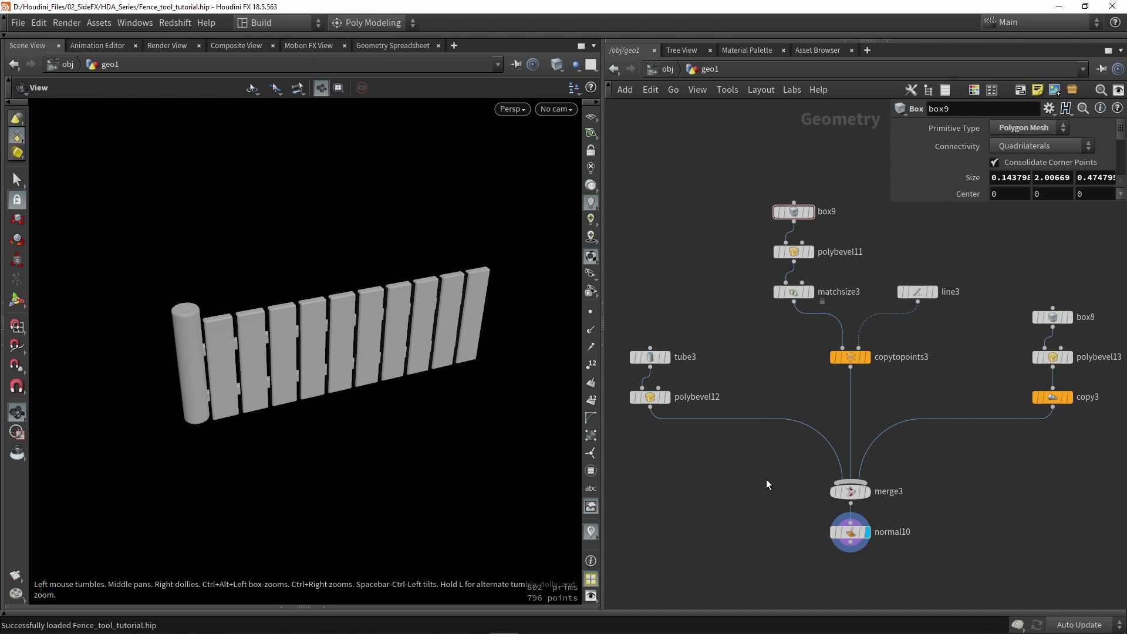
Step: Inspect the bevelled post, the copied planks and line3, showing the points along the line
mouse_move(359, 372)
mouse_down()
mouse_move(249, 334)
mouse_move(294, 335)
mouse_move(376, 366)
mouse_up()
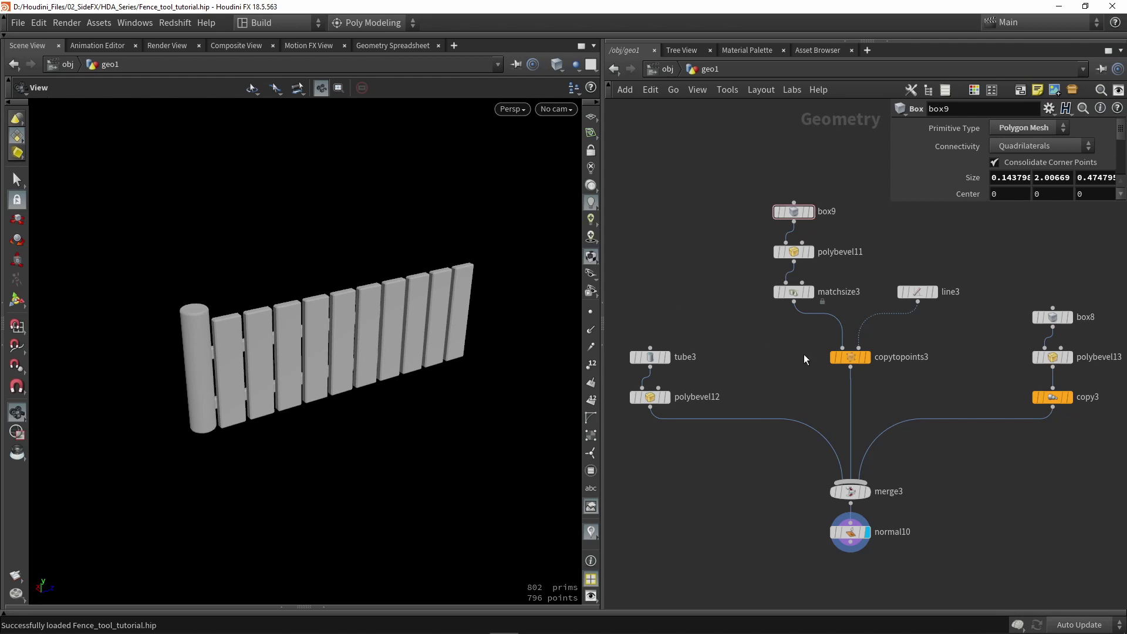
drag(803, 468, 898, 440)
click(667, 399)
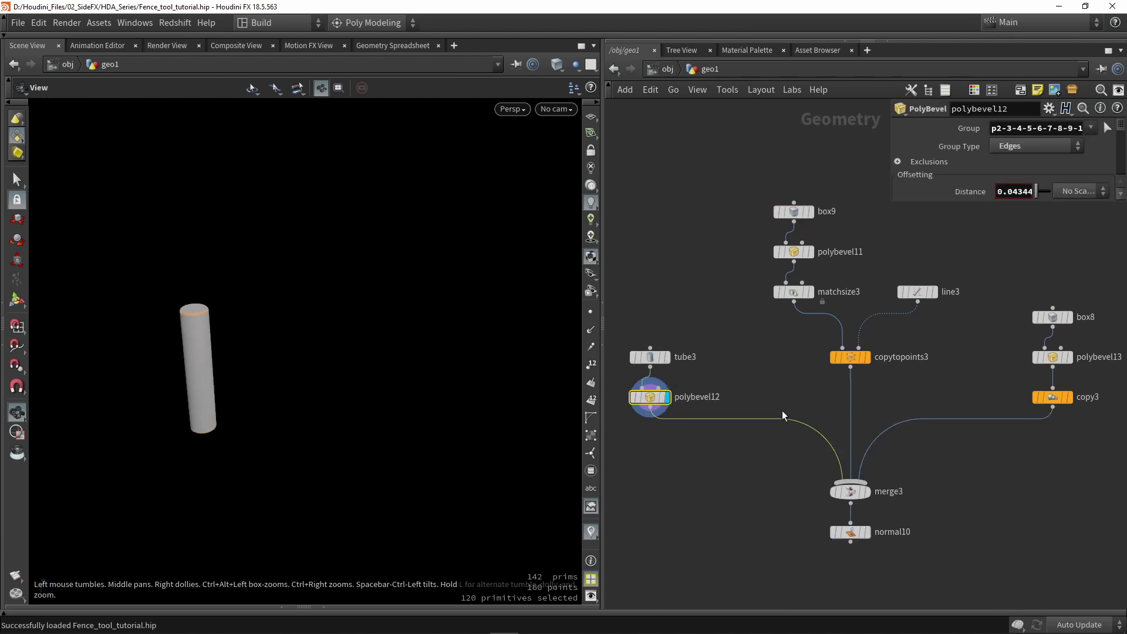
click(867, 358)
click(856, 363)
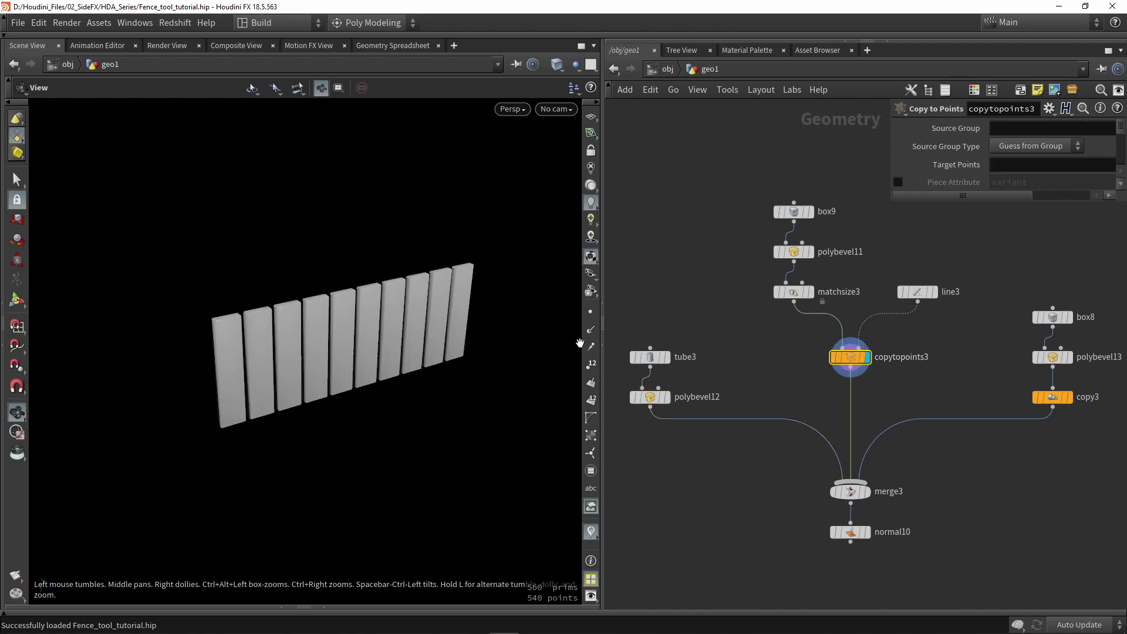
click(934, 293)
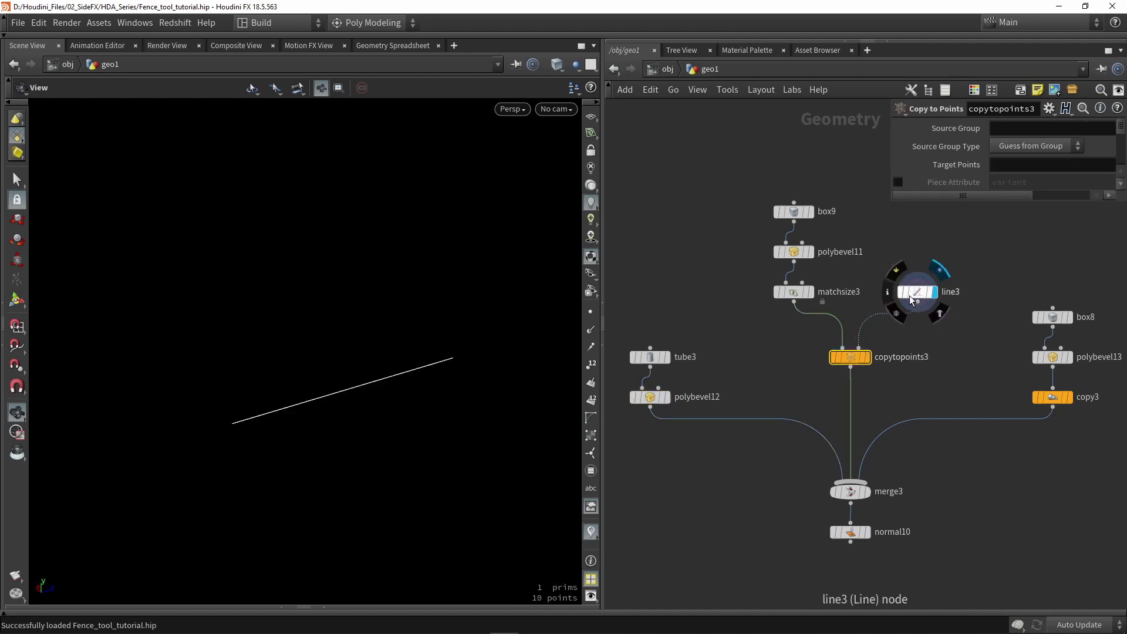
click(919, 300)
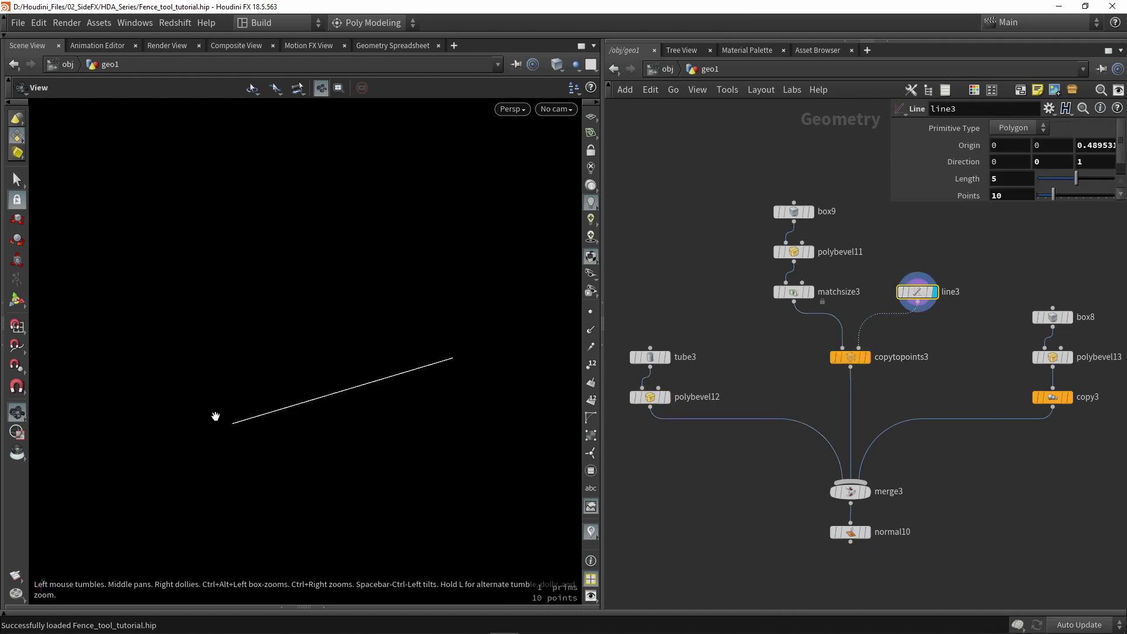
click(590, 312)
drag(890, 201, 866, 227)
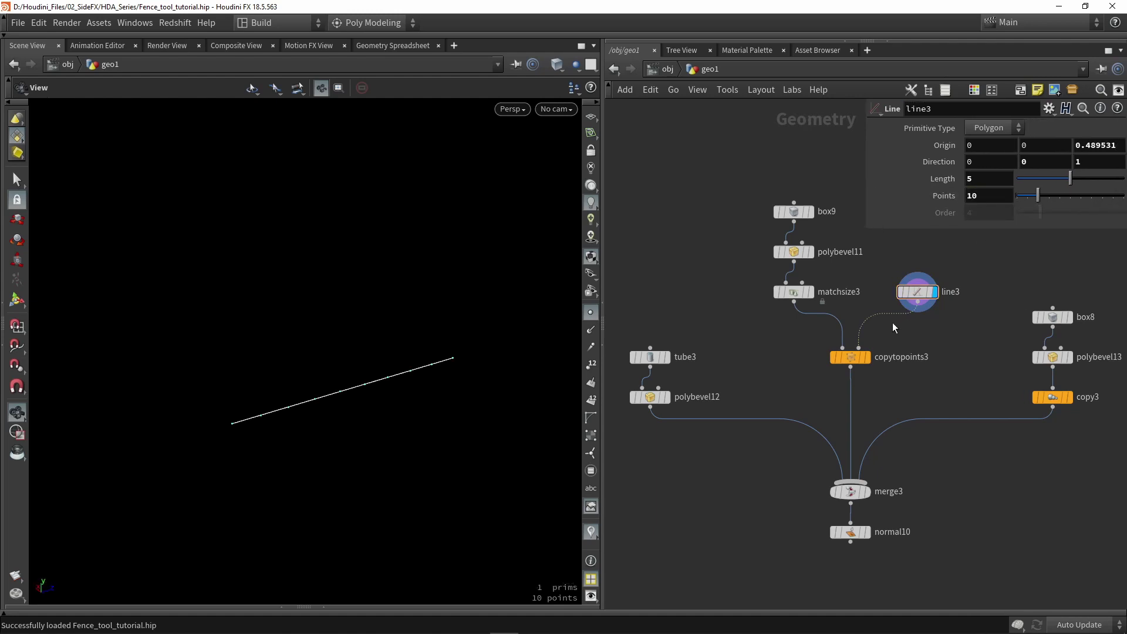
Step: Step through the plank's box, bevel and match-size stages, ending on the copied plank row
click(867, 357)
click(844, 364)
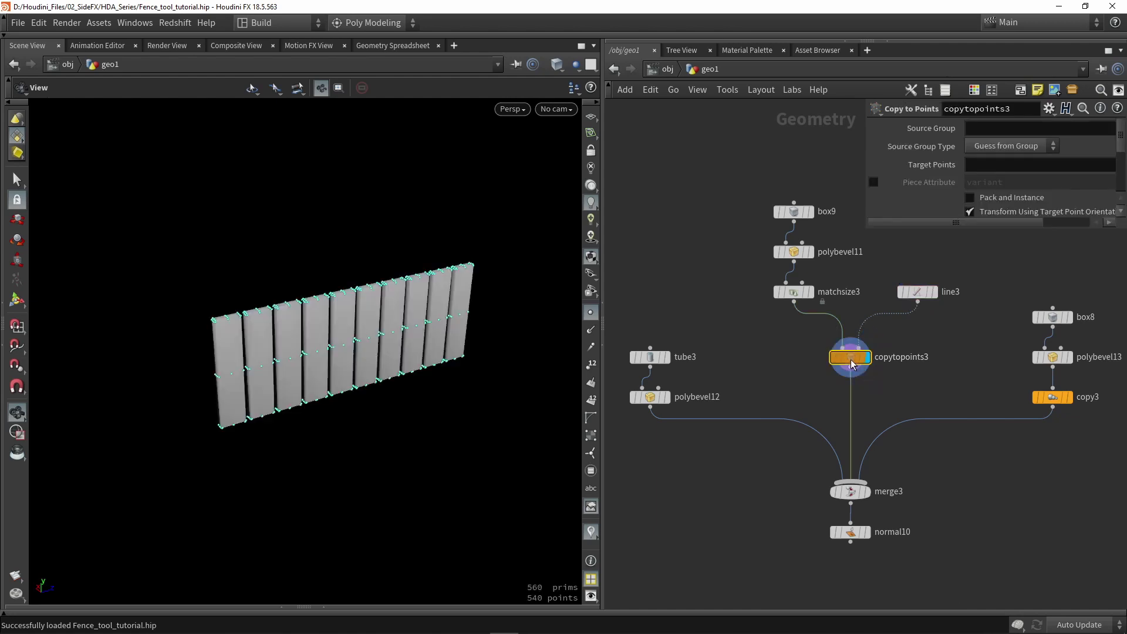
click(811, 212)
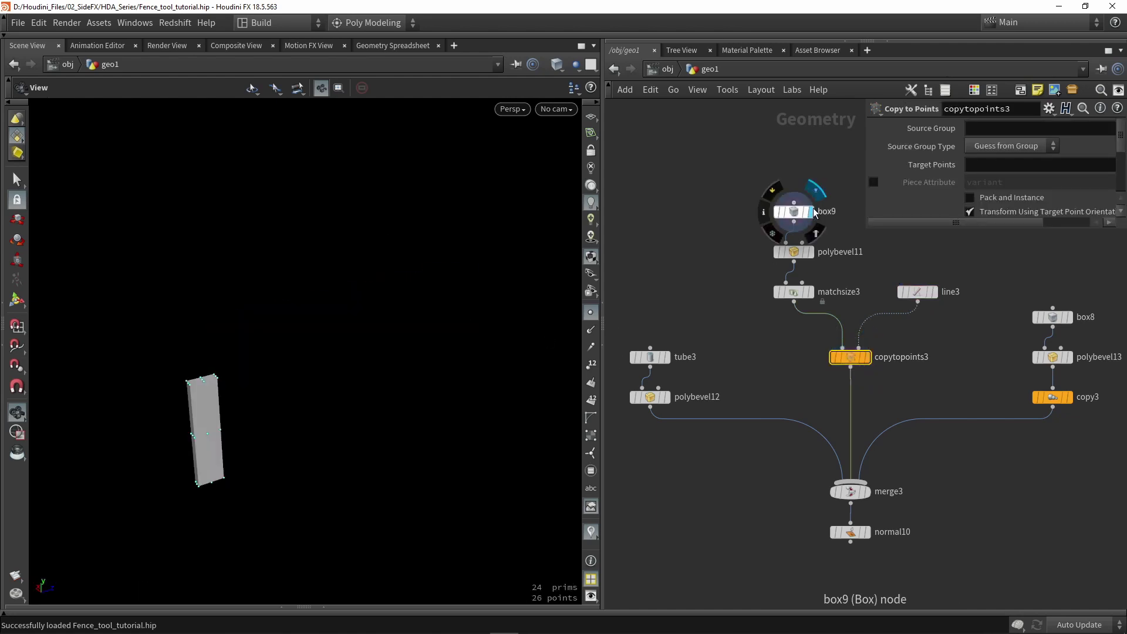
click(811, 252)
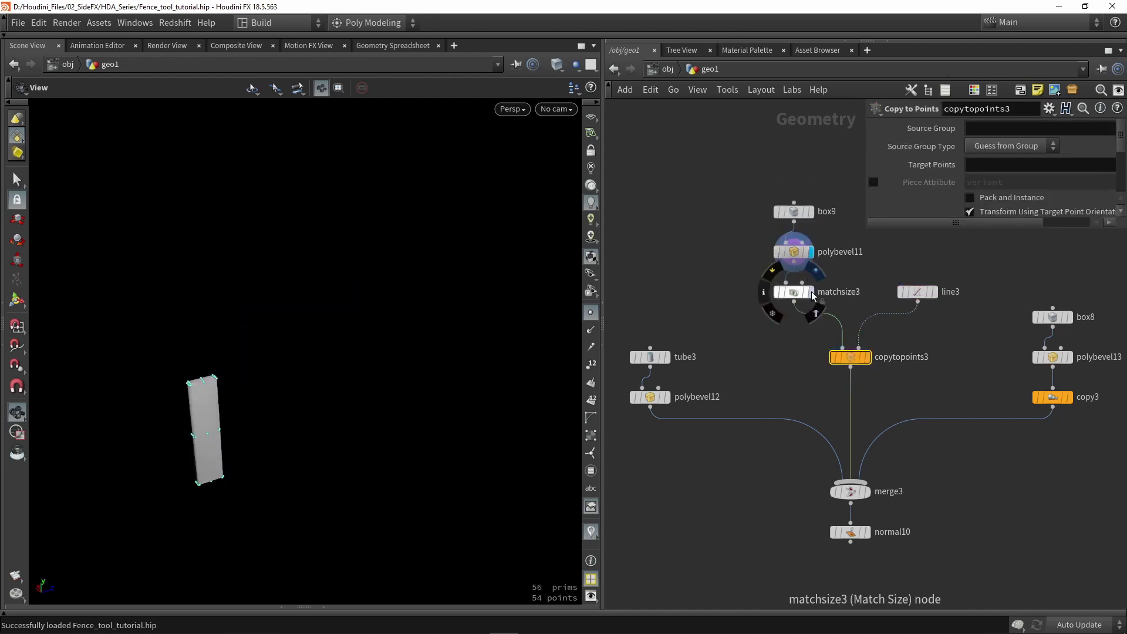
click(811, 292)
click(794, 292)
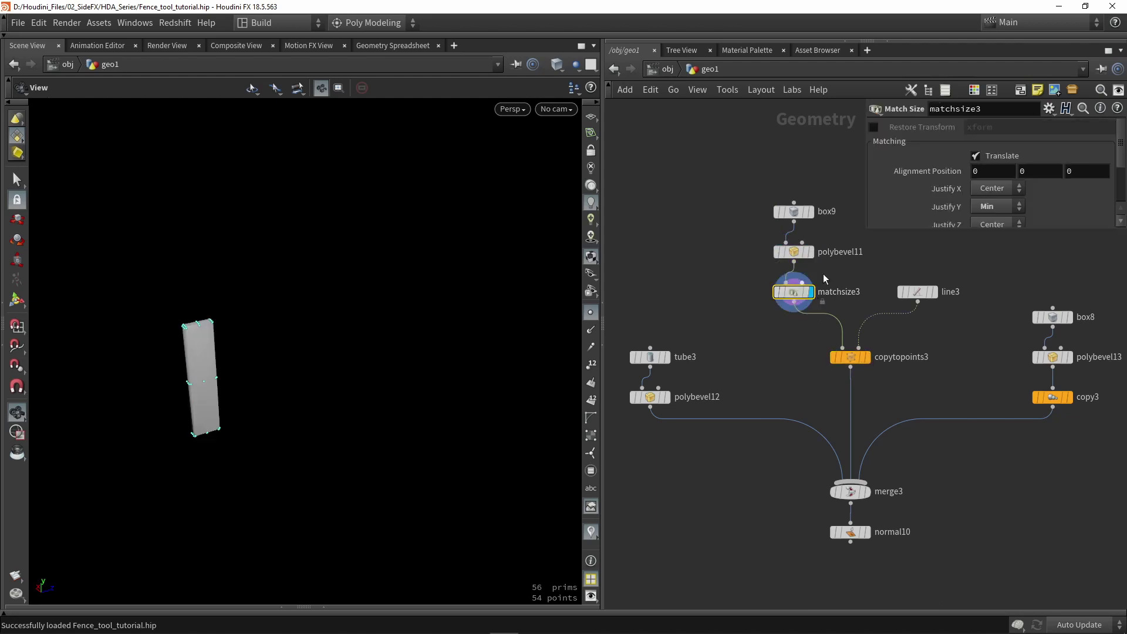
scroll(975, 206, down, 1)
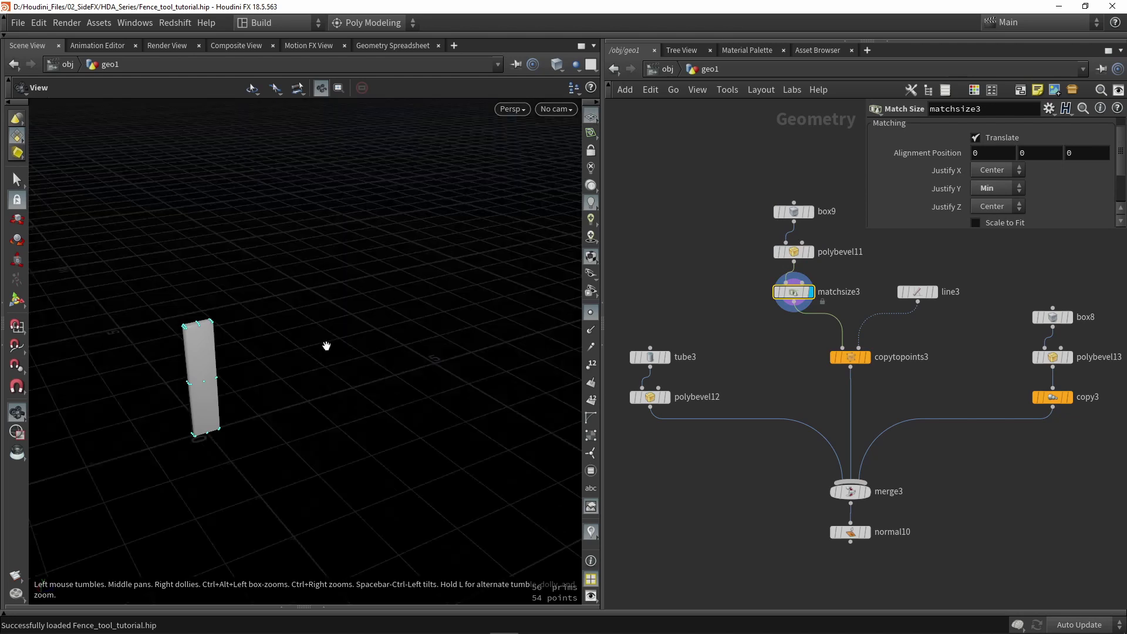
drag(327, 408, 303, 402)
click(867, 357)
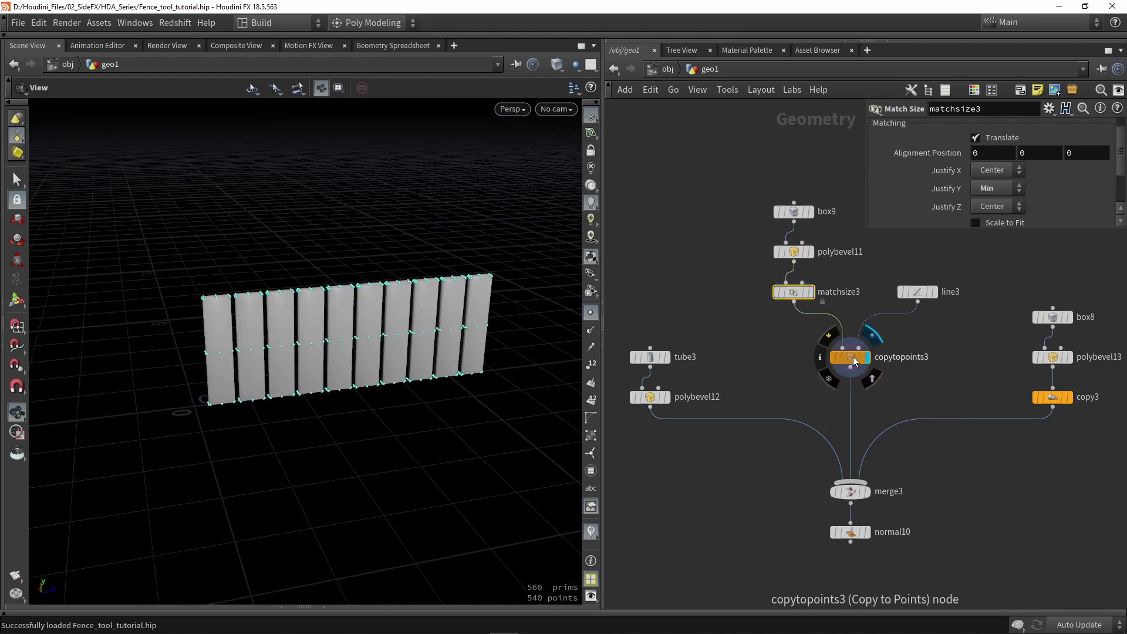
Step: Check the copy3 rails and box8 source rail, then display the full normal10 fence
click(851, 357)
drag(294, 352, 329, 359)
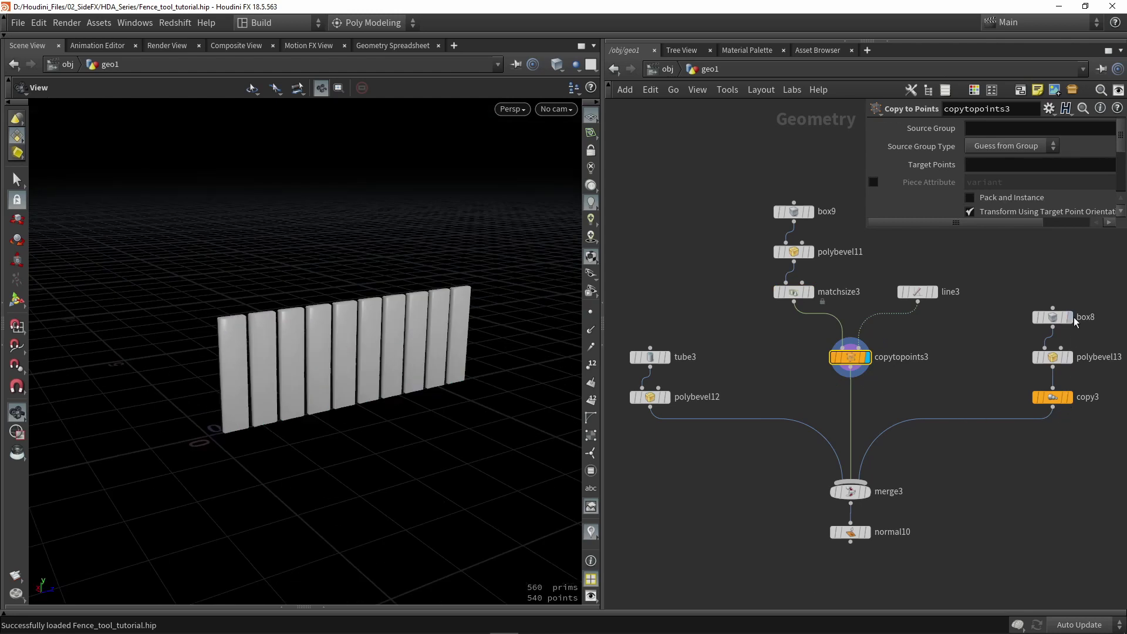
click(1070, 397)
drag(323, 405, 355, 403)
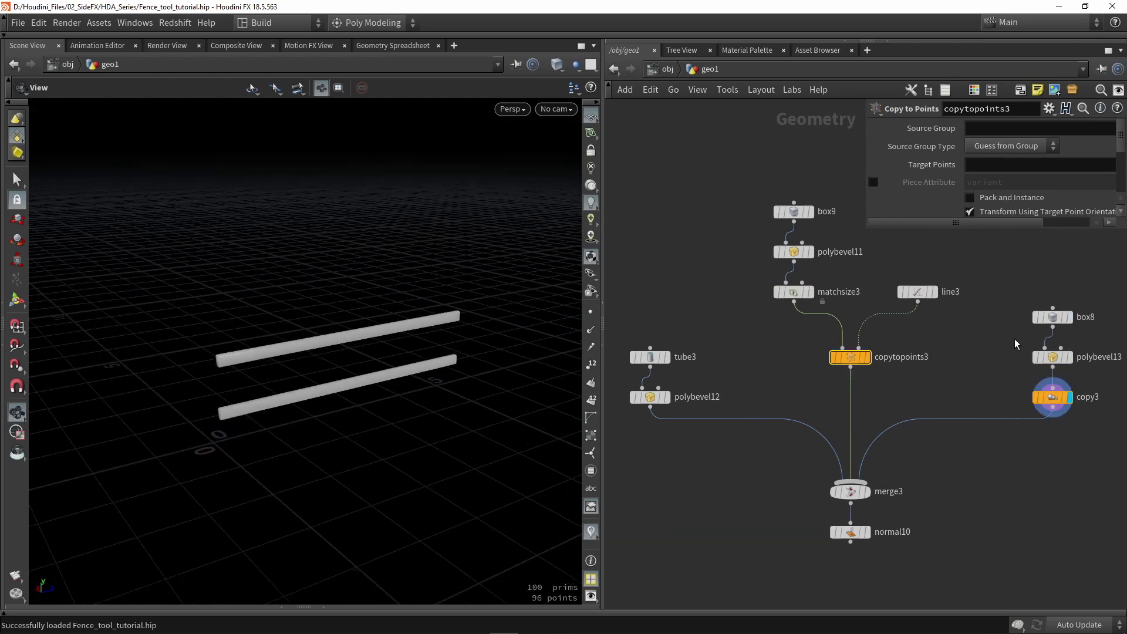
click(1070, 317)
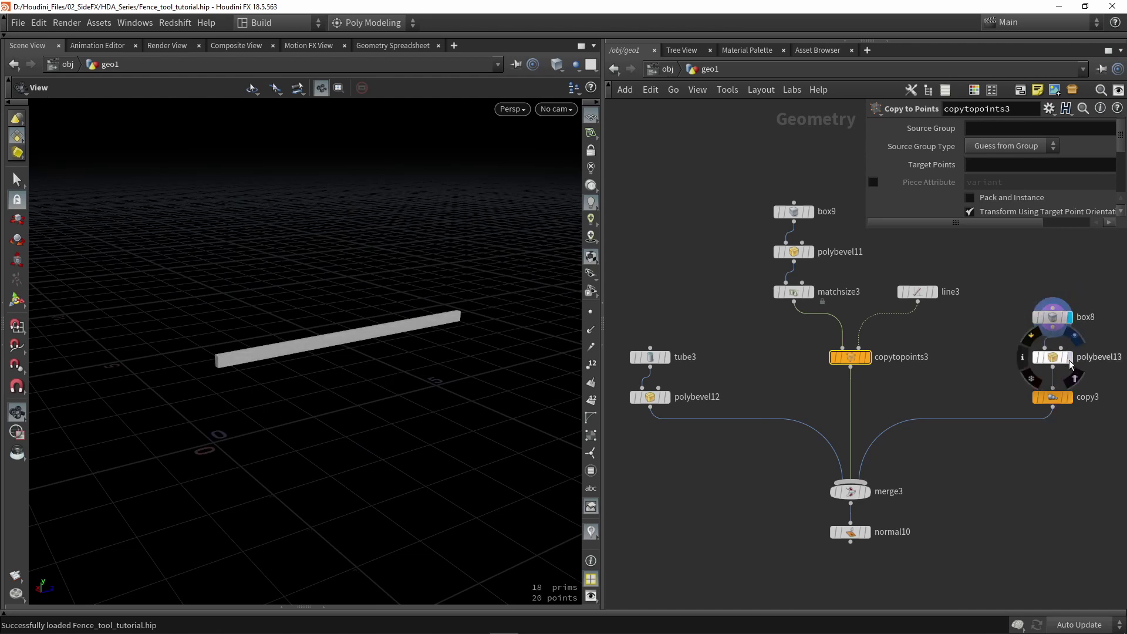
click(1070, 397)
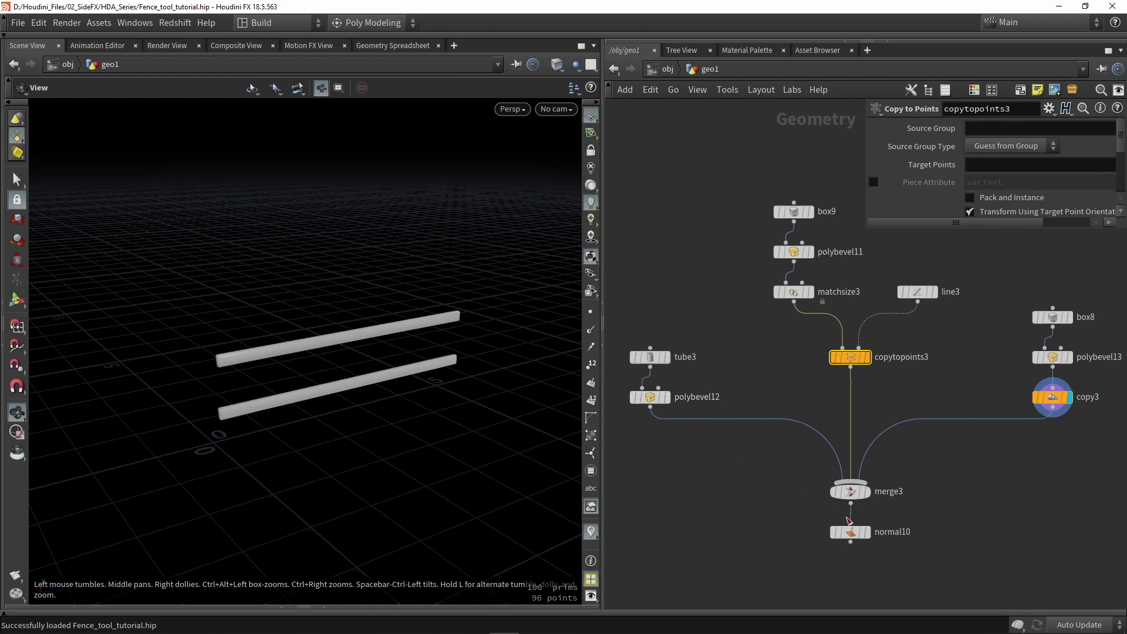
click(870, 535)
drag(446, 456, 352, 440)
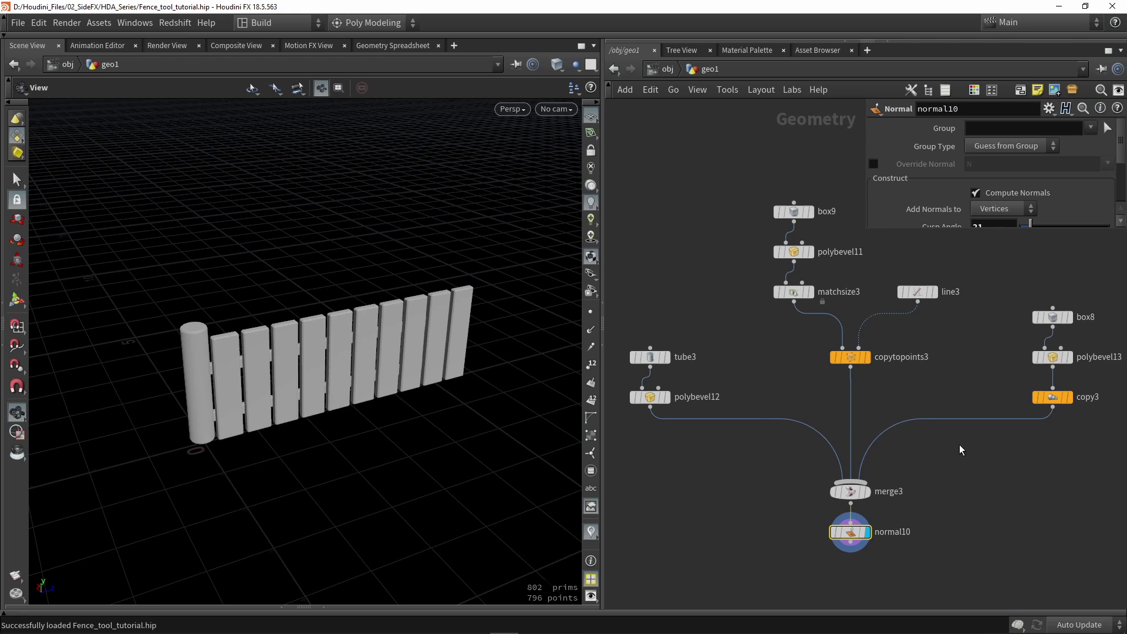
scroll(960, 445, down, 2)
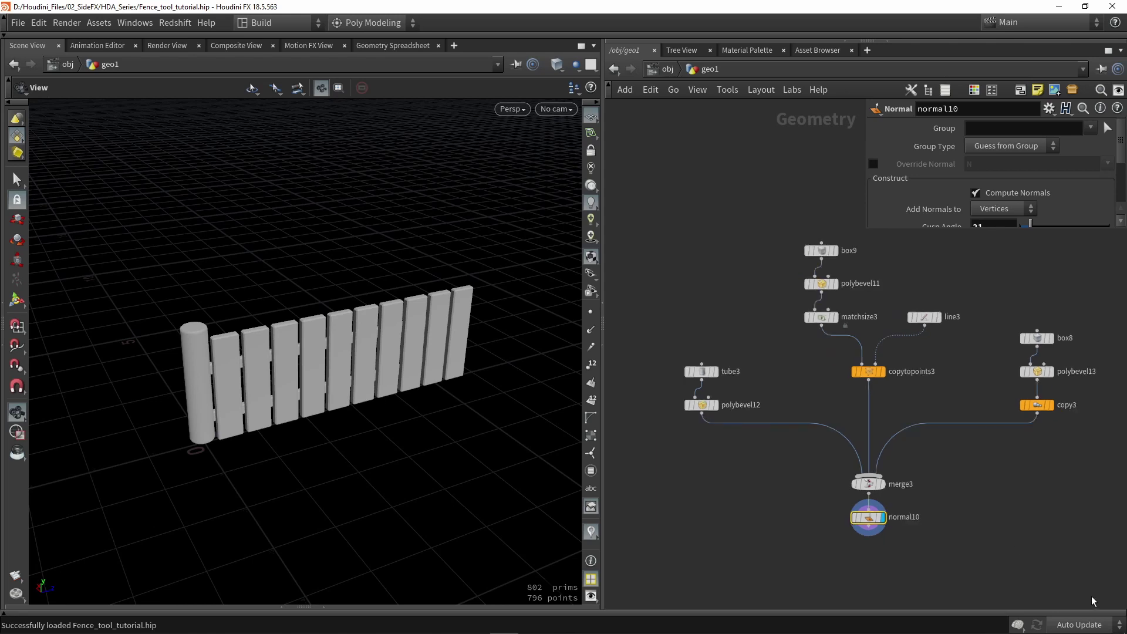
Step: Select all twelve fence nodes and start a New Digital Asset From Selection
drag(1092, 595, 628, 202)
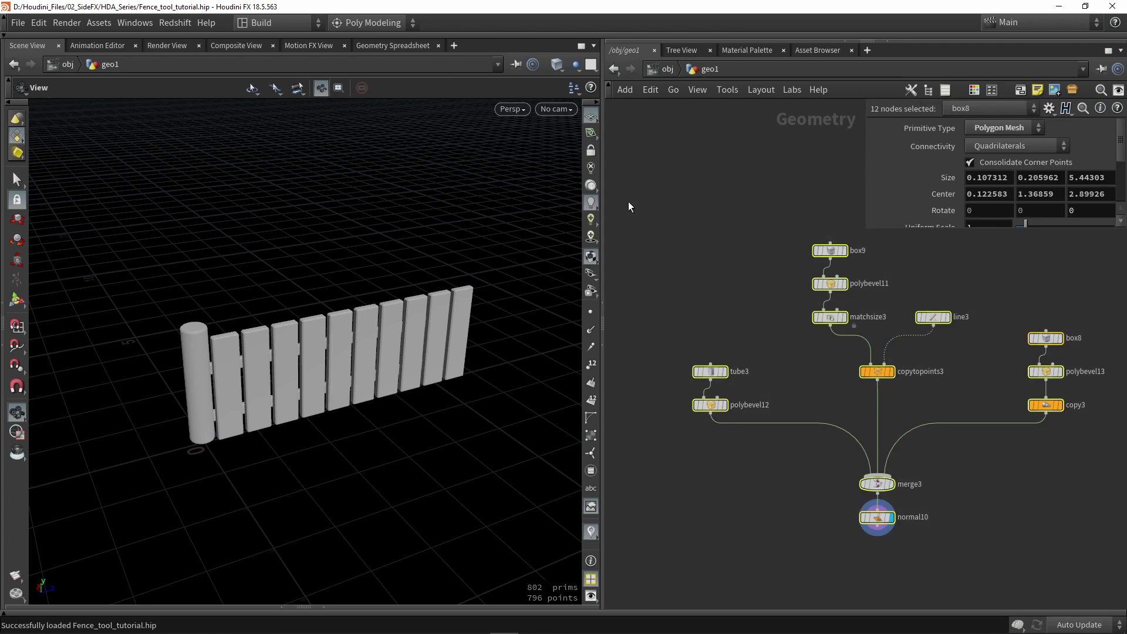
click(106, 25)
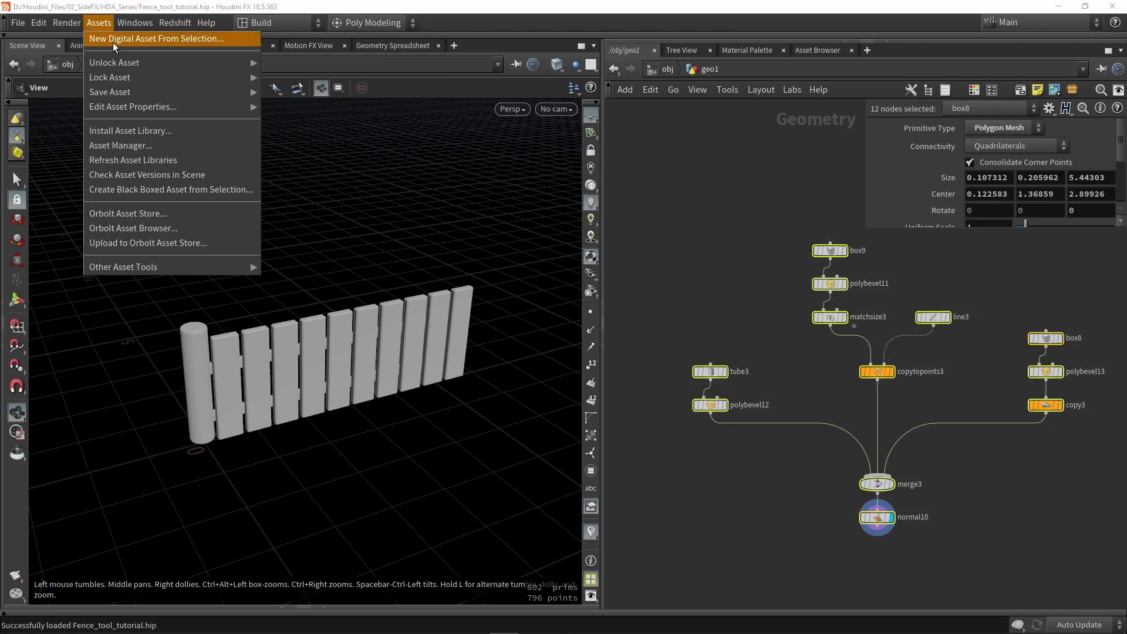
click(113, 39)
drag(115, 16, 484, 312)
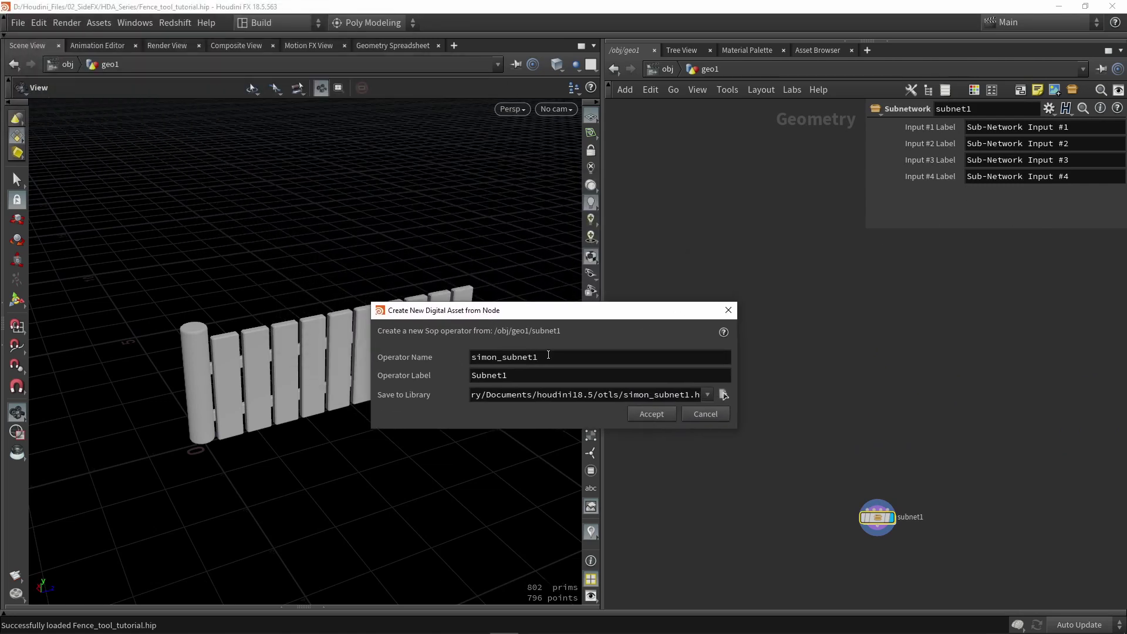
Step: Set the new asset's operator name to Proc_fence_tool
drag(552, 355, 459, 356)
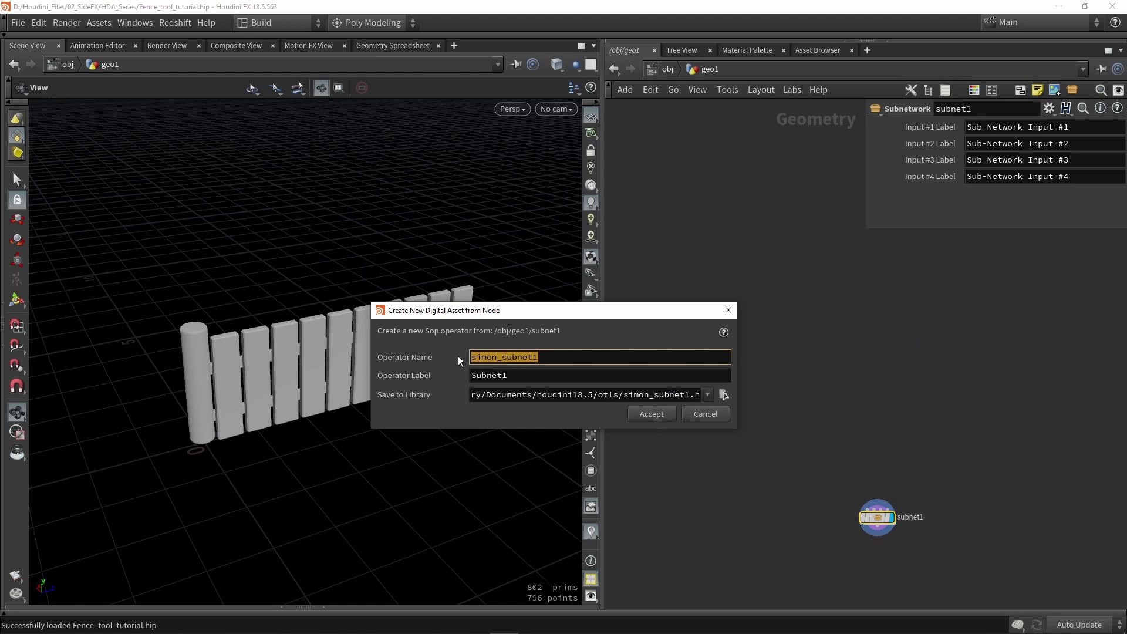
text(Pr)
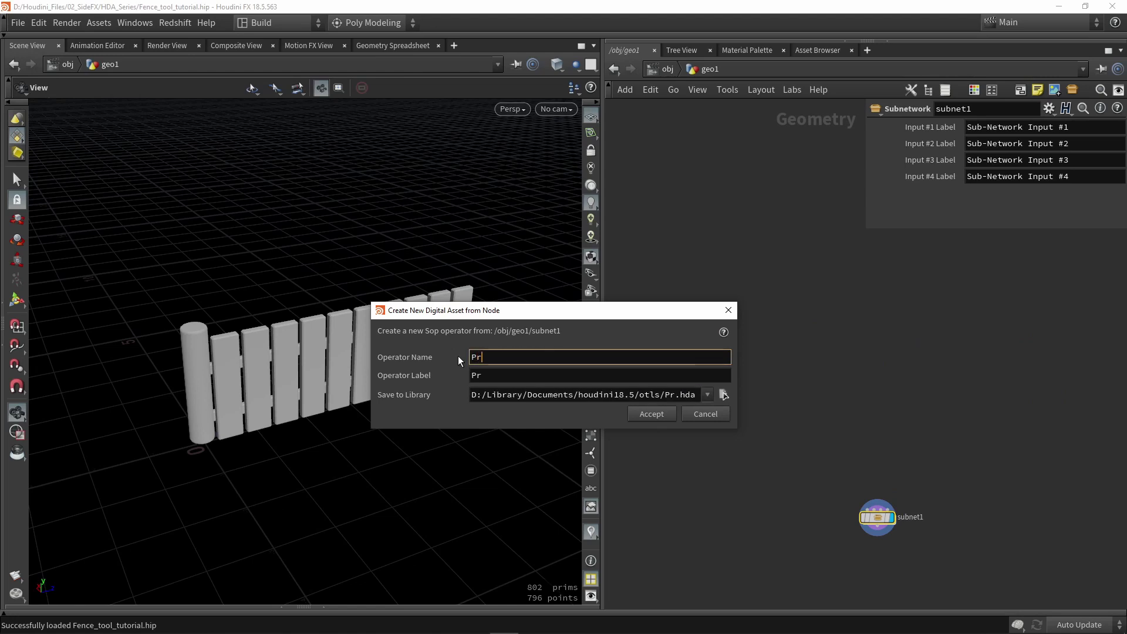
text(oc)
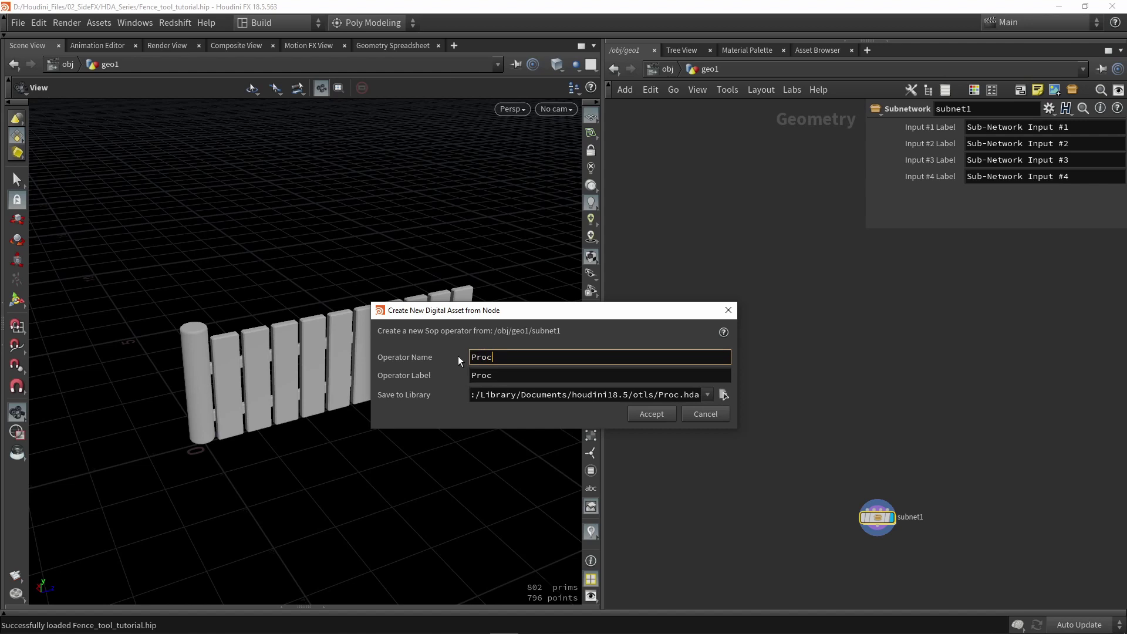
text(_fn)
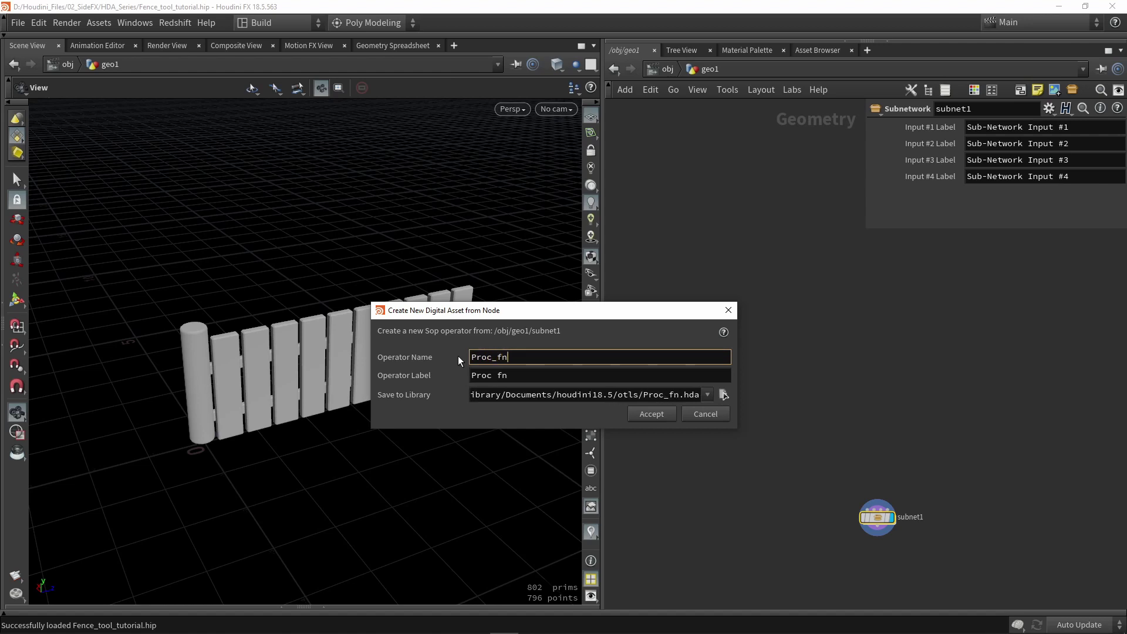
key(BackSpace)
text(ence_)
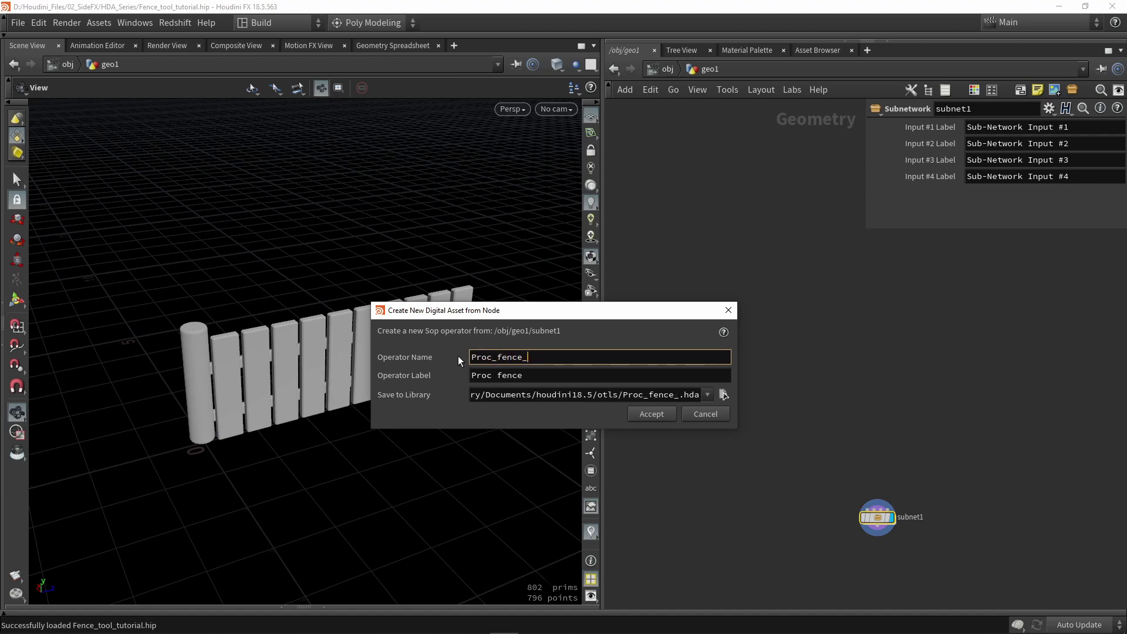
text(tool)
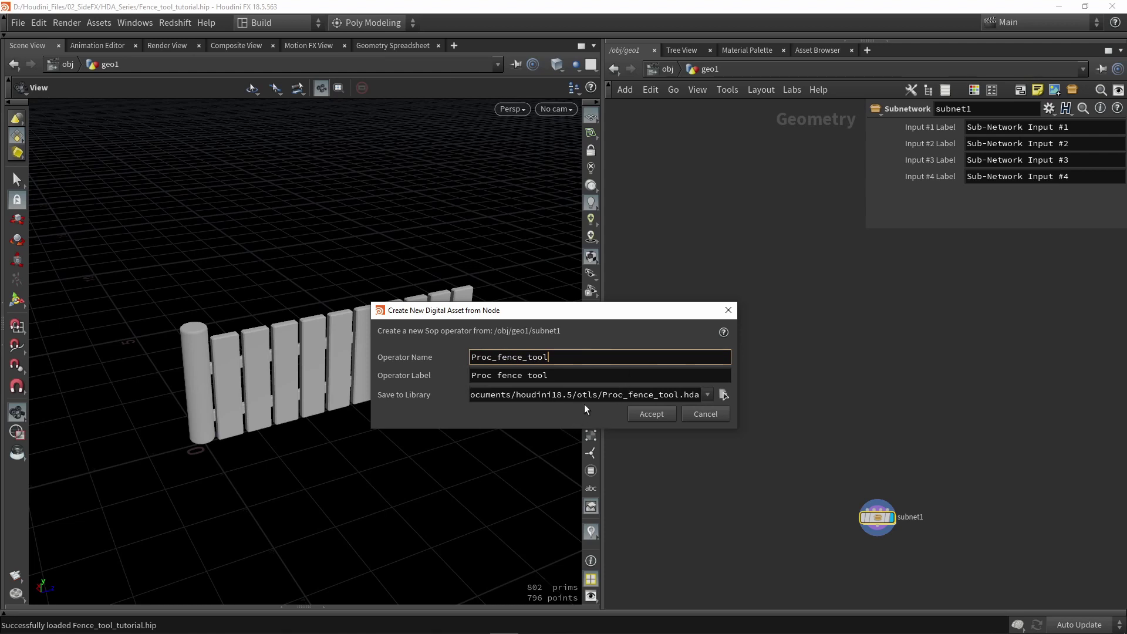
Step: Confirm creating Proc_fence_tool and view its type properties Parameters page
click(640, 415)
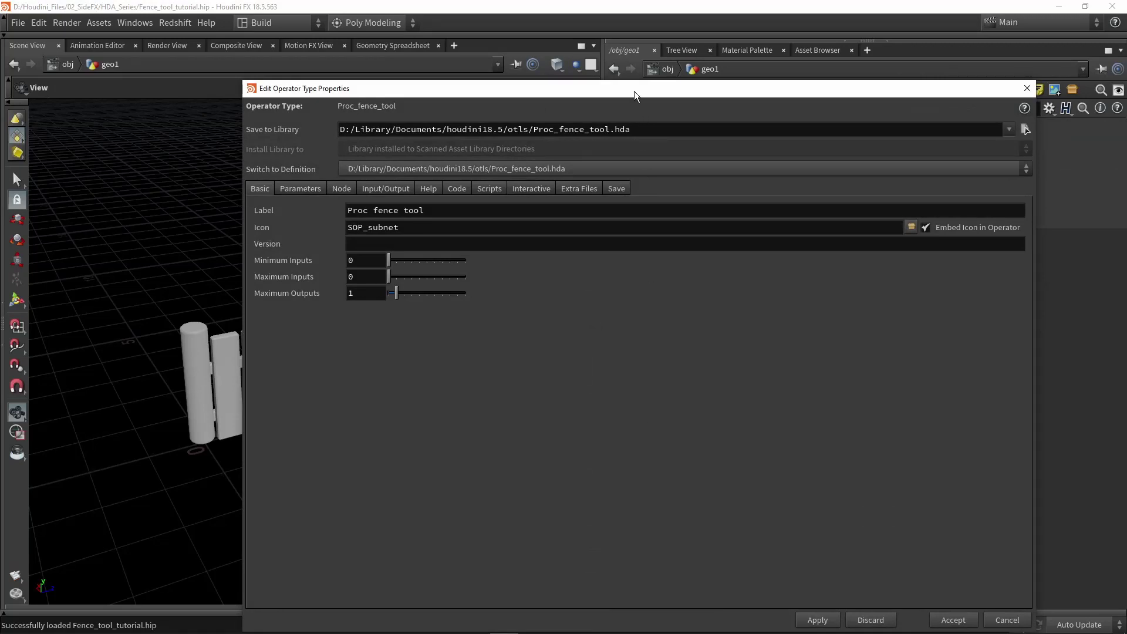
drag(633, 90, 512, 30)
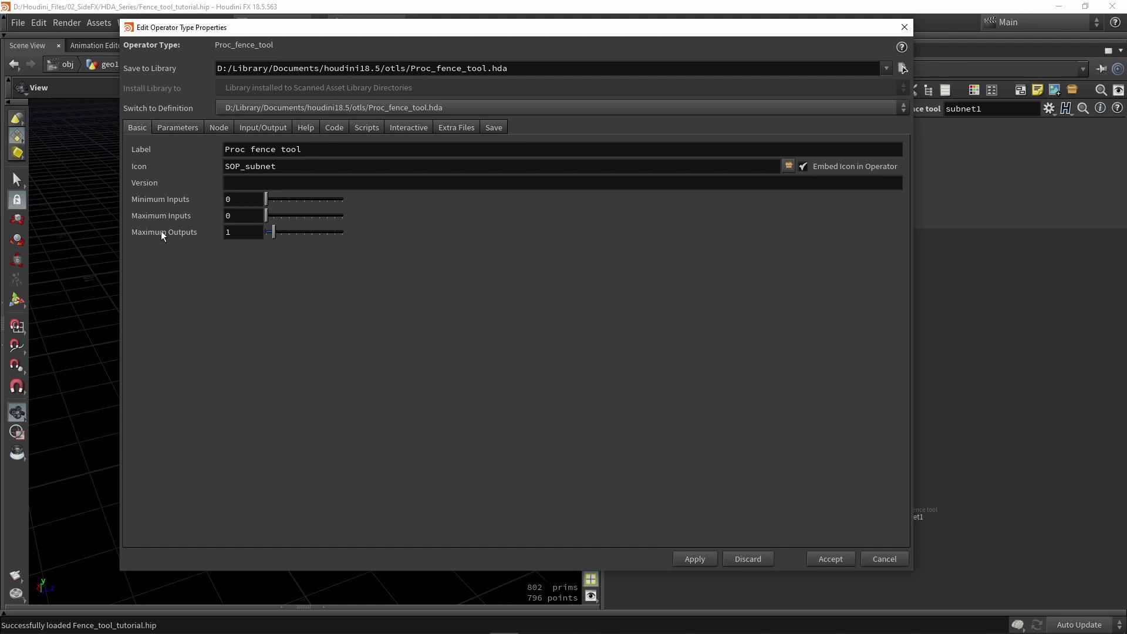
click(166, 128)
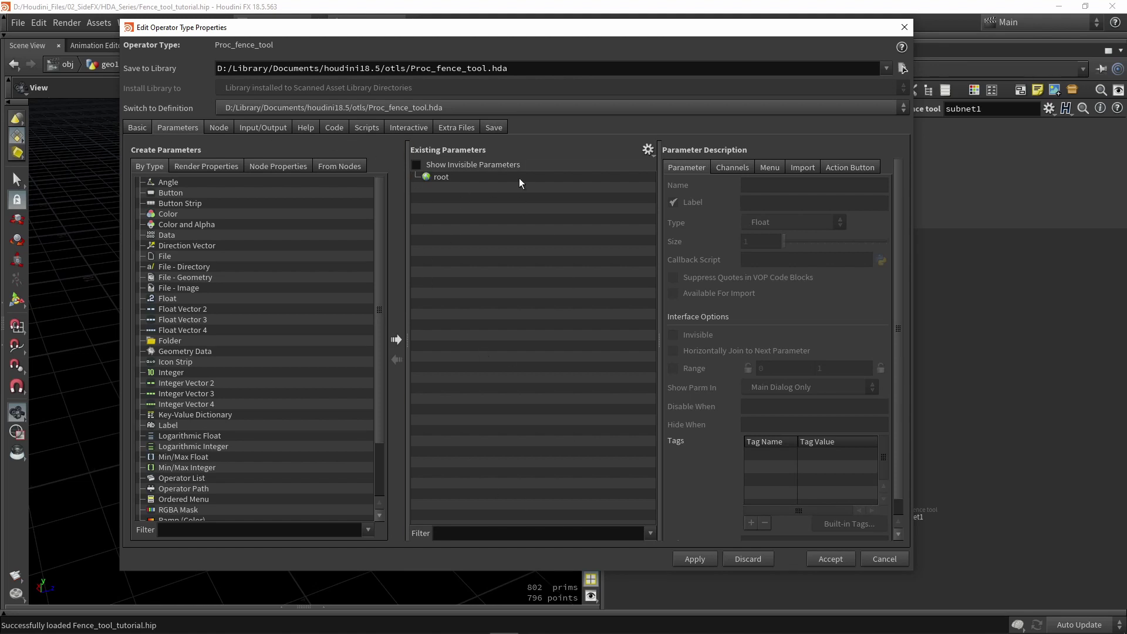
Step: Review the Node, Input/Output, Help, Code, Scripts, Interactive, Extra Files and Save pages
click(223, 128)
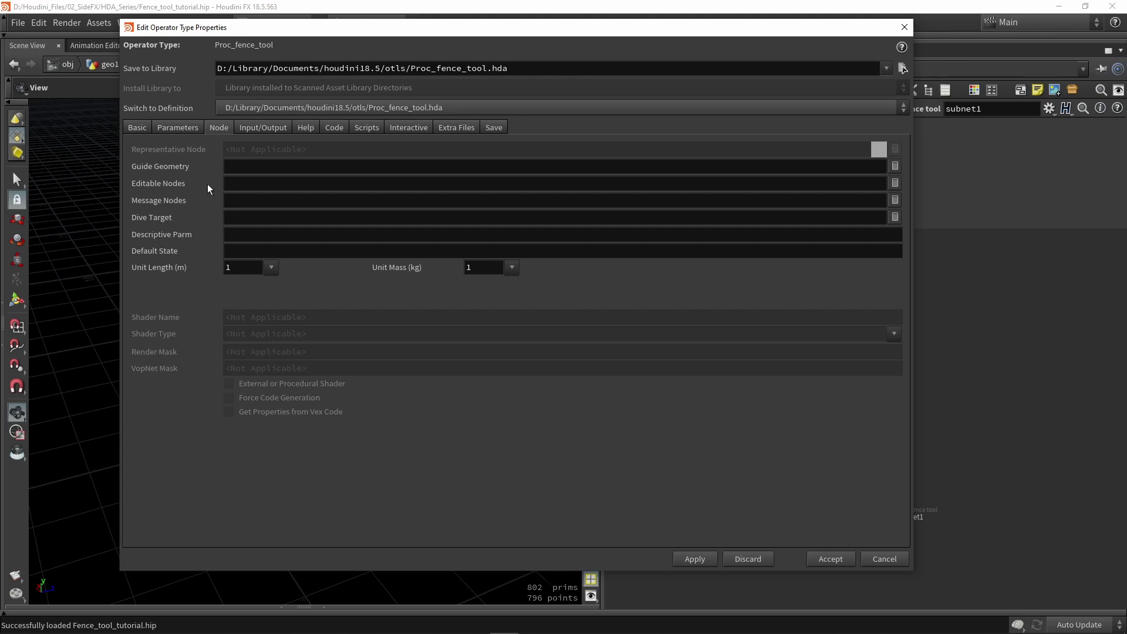
click(256, 129)
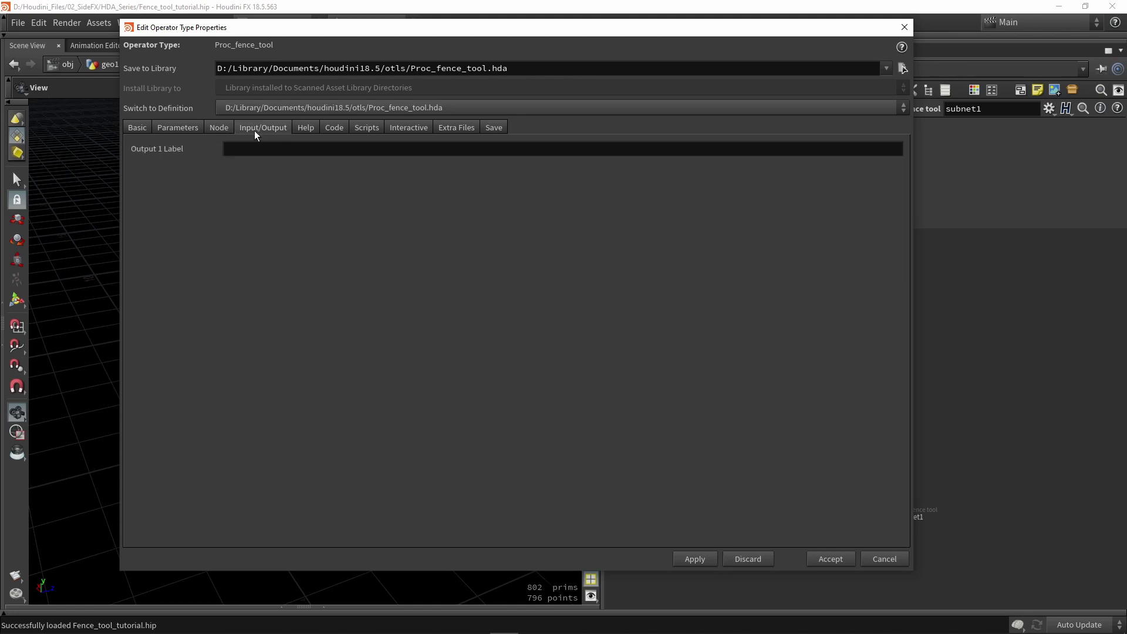
click(312, 132)
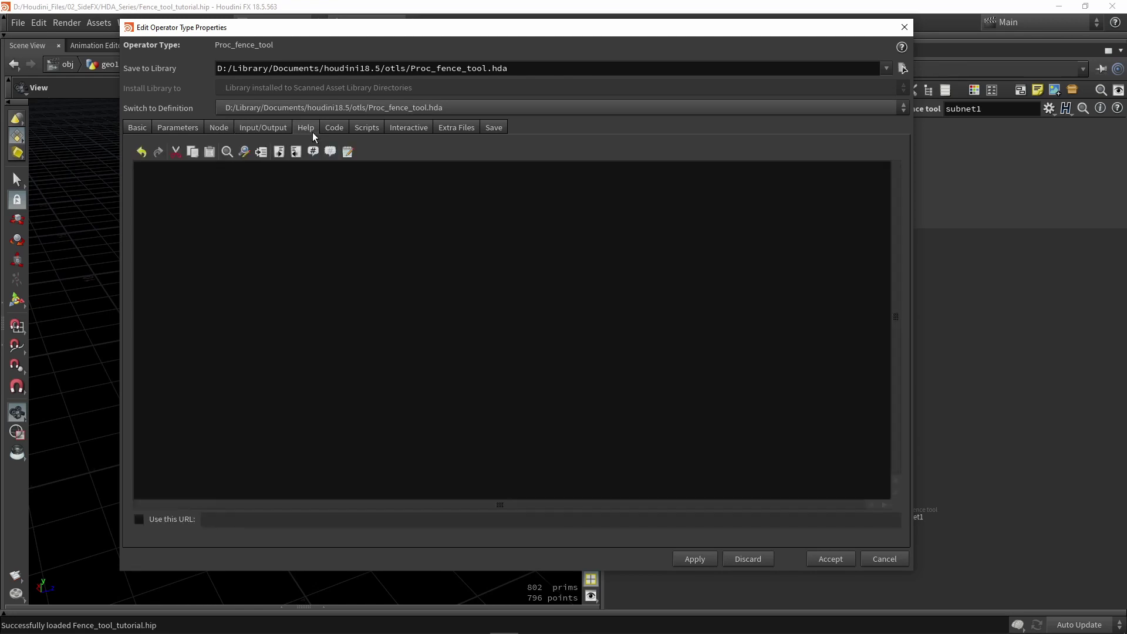
click(321, 132)
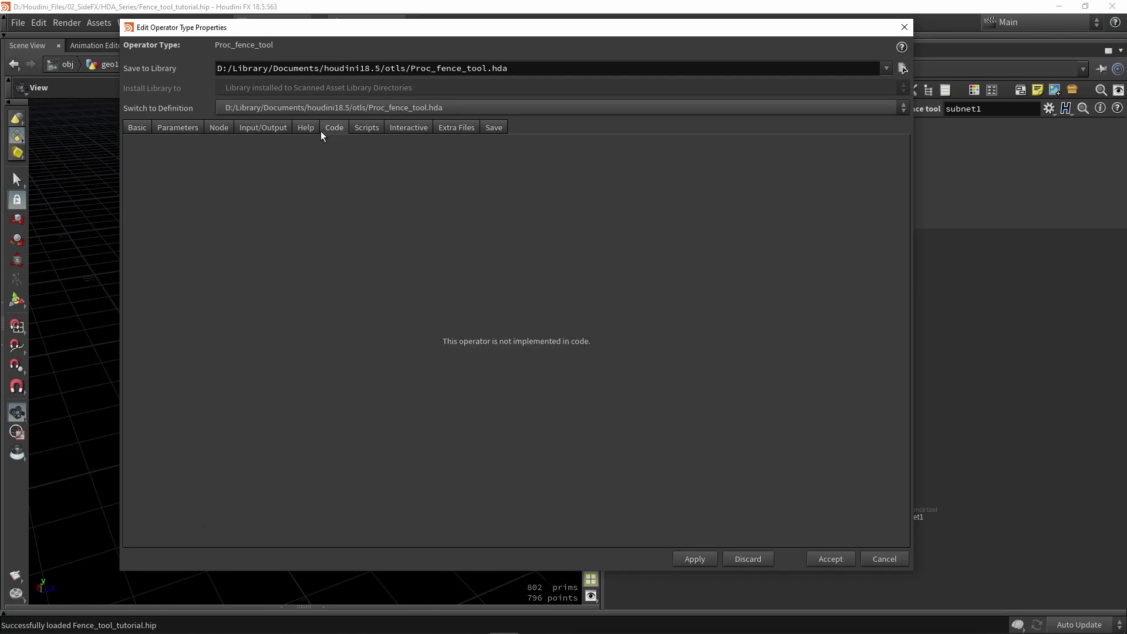
click(360, 131)
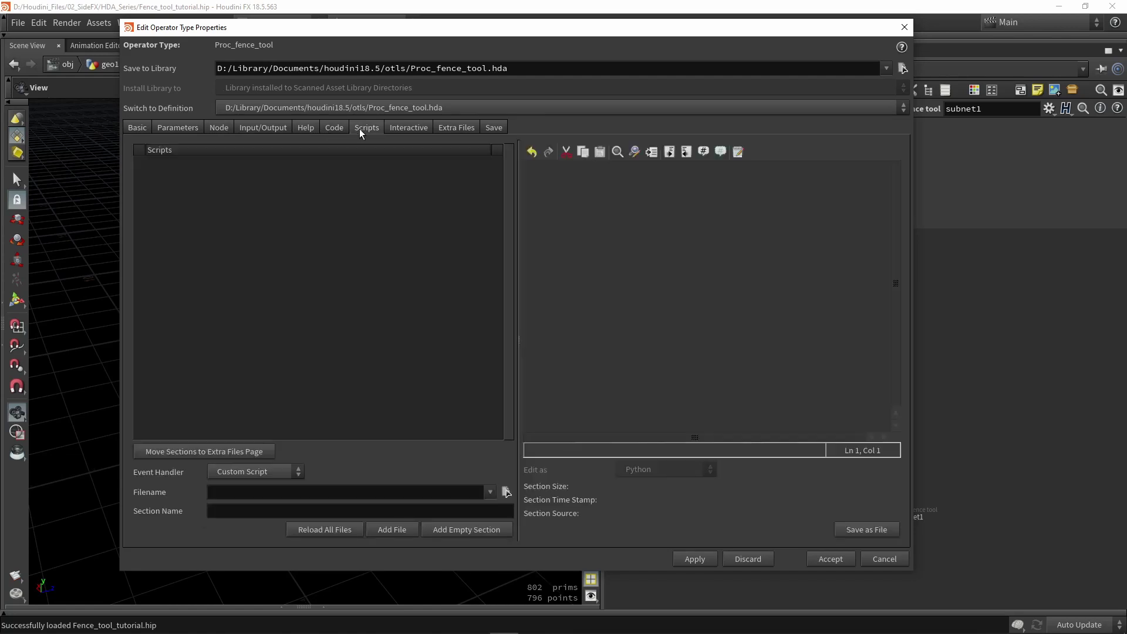
click(386, 128)
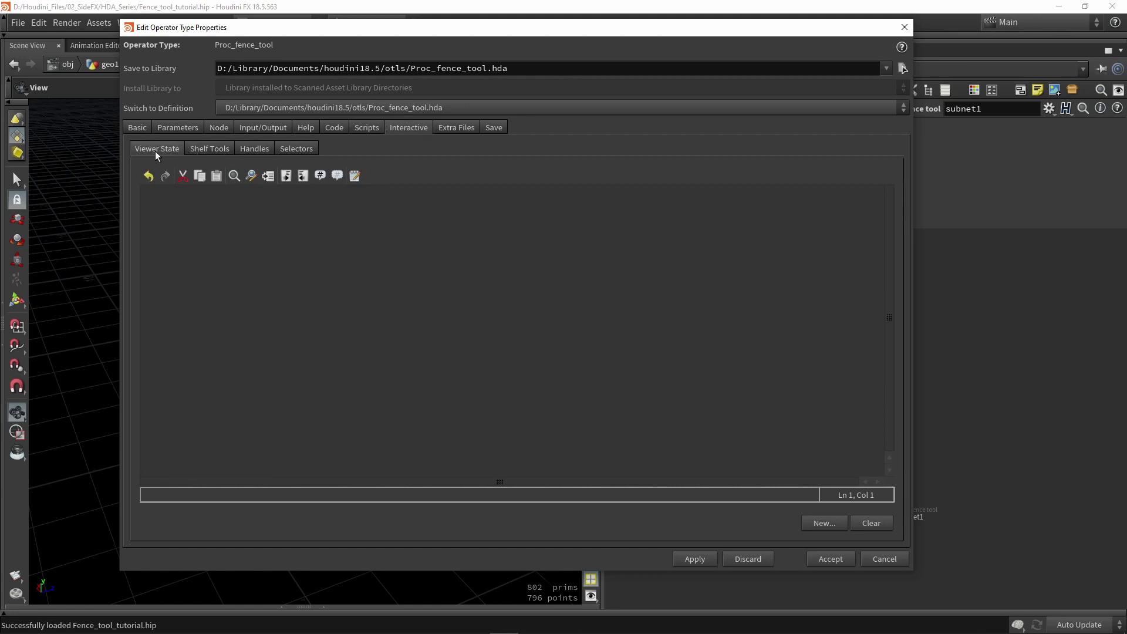
click(256, 149)
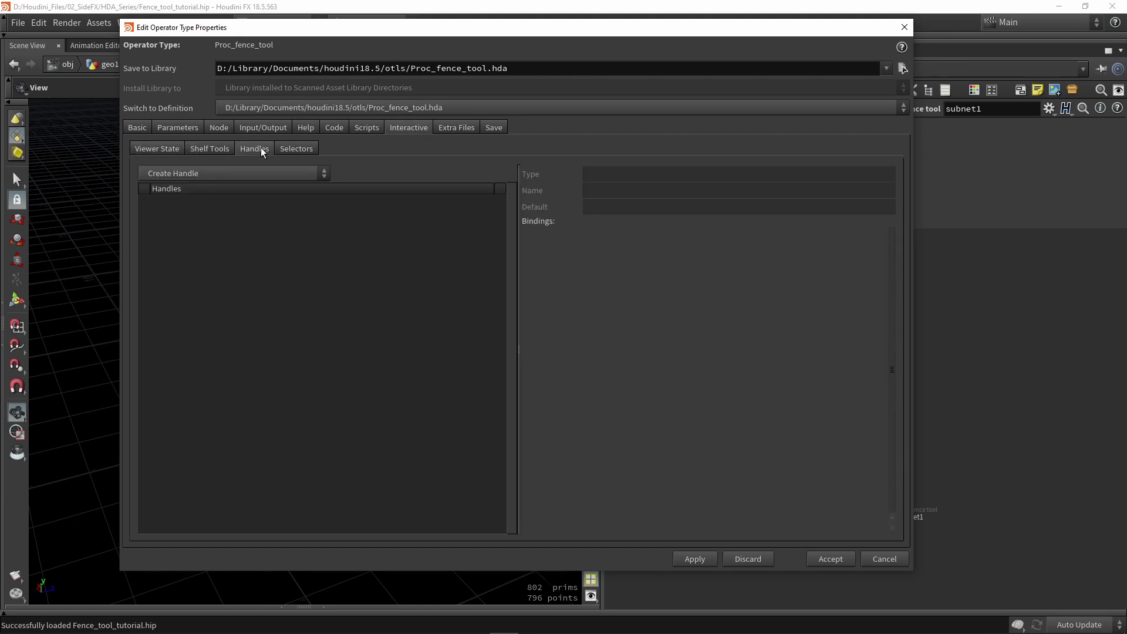
click(445, 128)
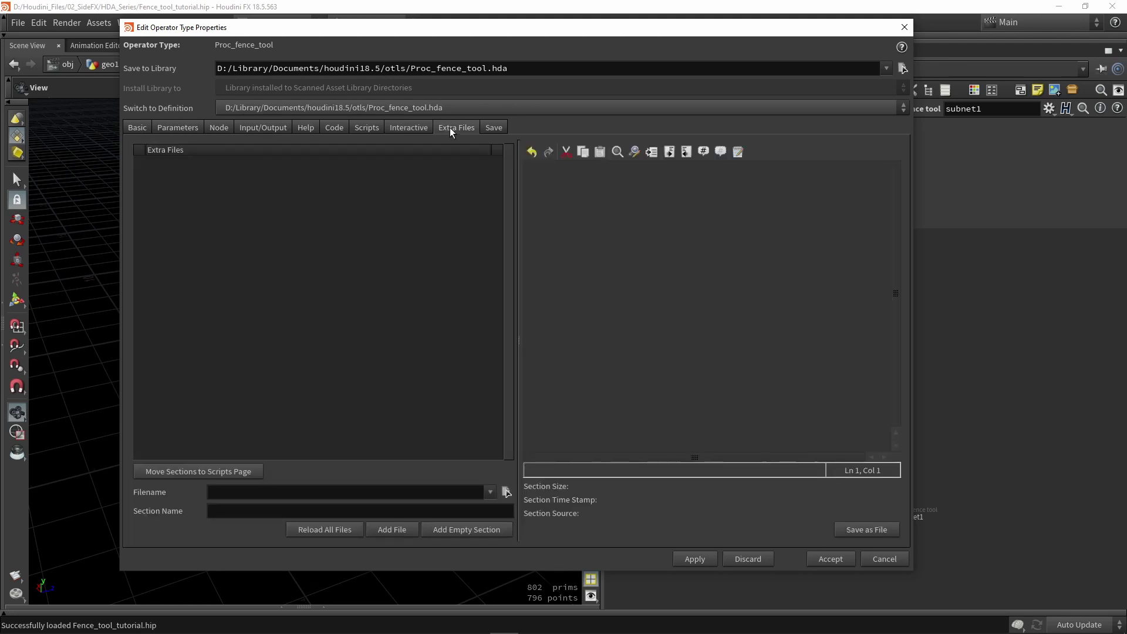
click(487, 129)
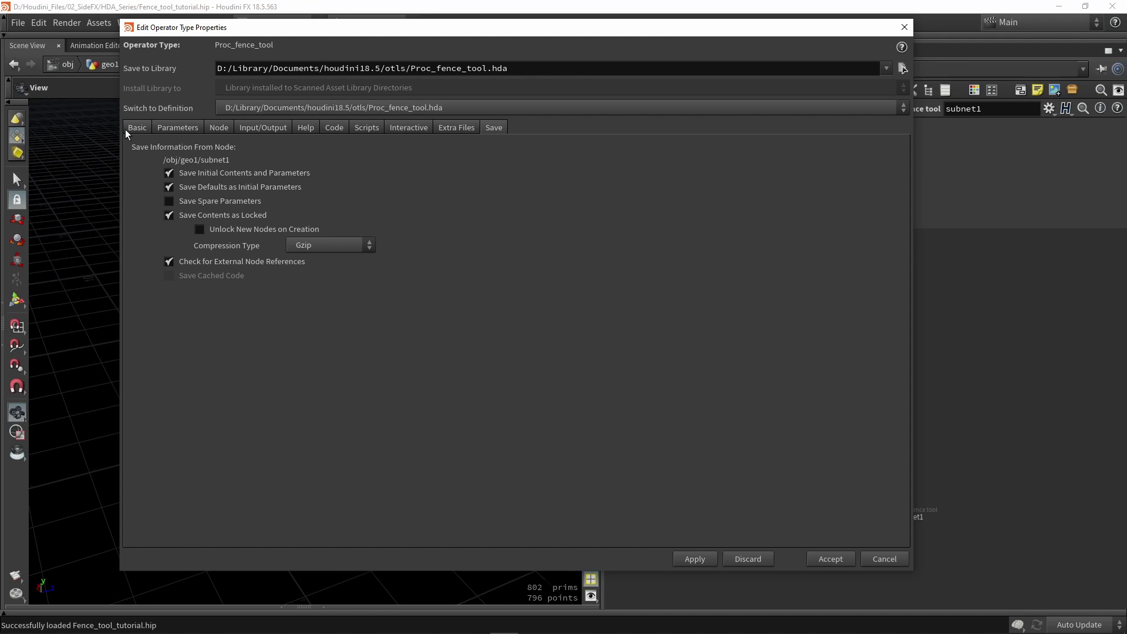
Step: Switch between the Basic and Parameters pages, ending on Parameters
click(157, 129)
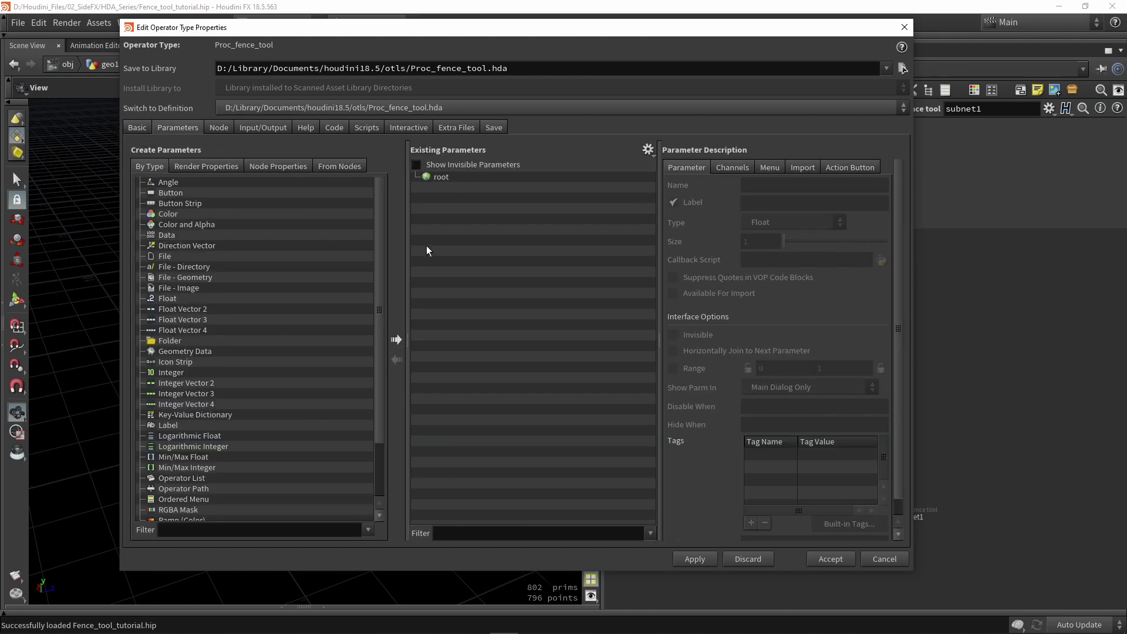
click(135, 128)
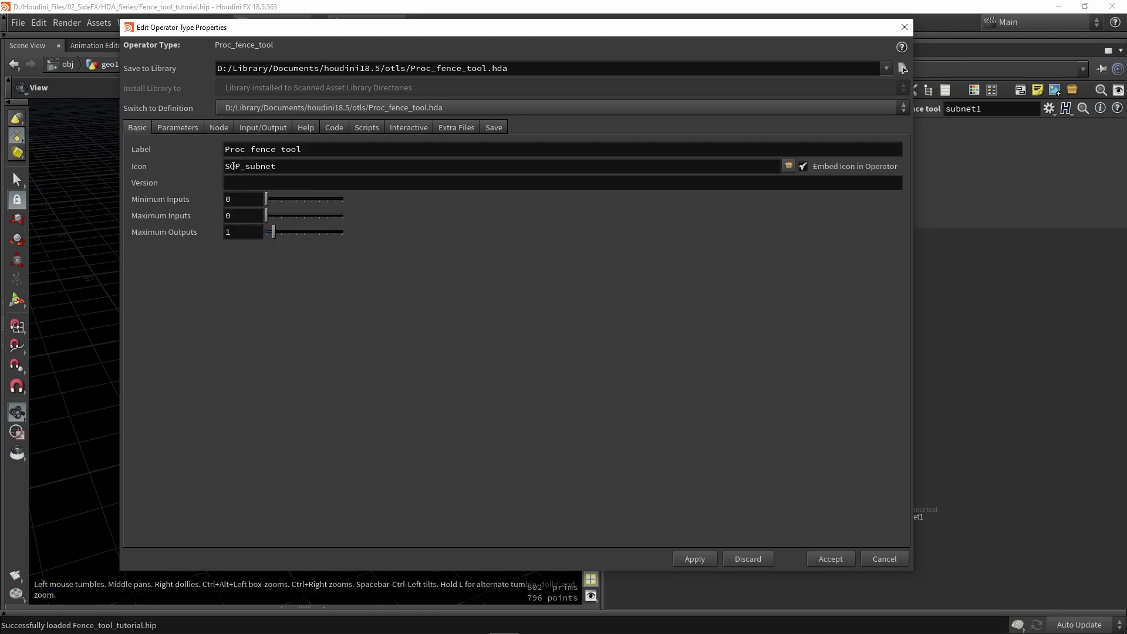
click(167, 126)
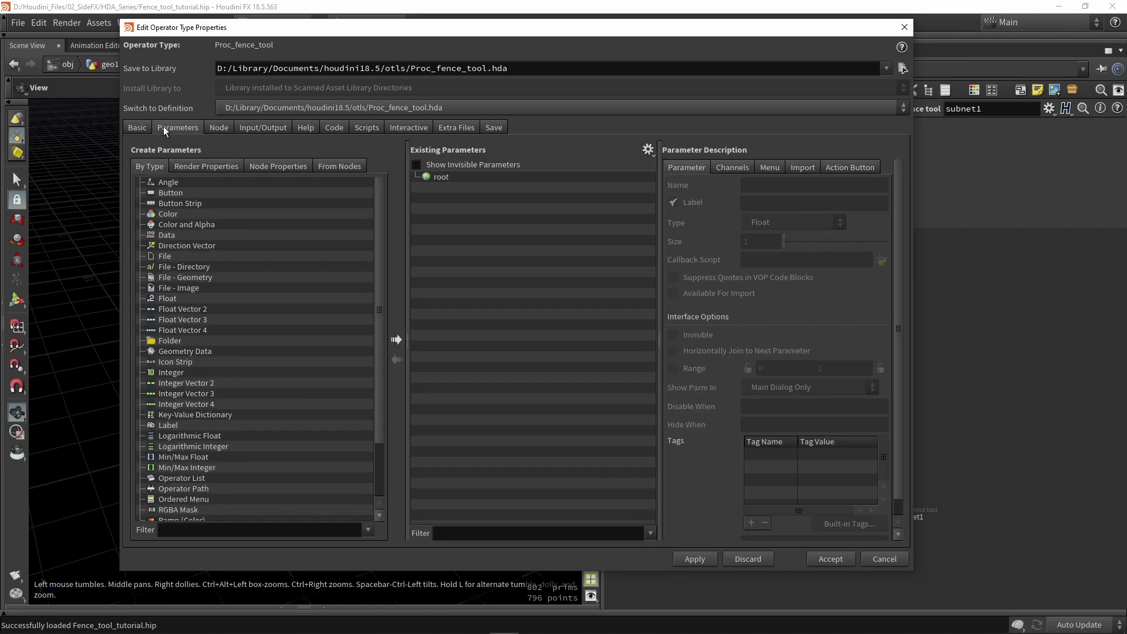
click(142, 127)
click(171, 128)
Step: Accept the type properties and dive inside the subnet1 fence asset
click(829, 559)
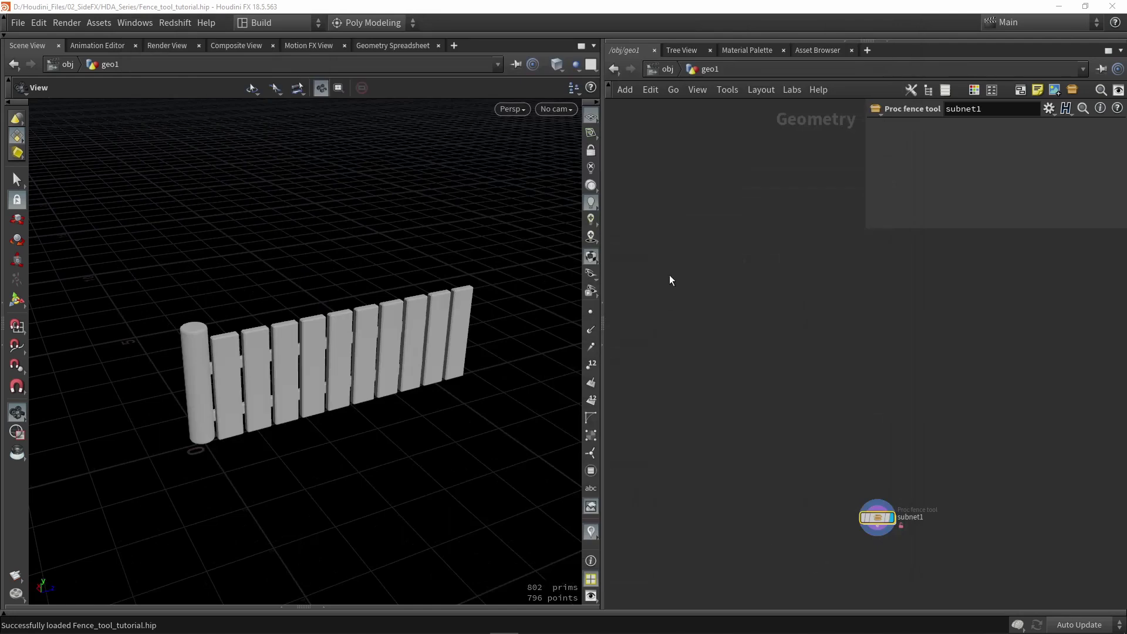
middle_drag(851, 416, 740, 277)
scroll(809, 414, up, 2)
scroll(809, 414, up, 2)
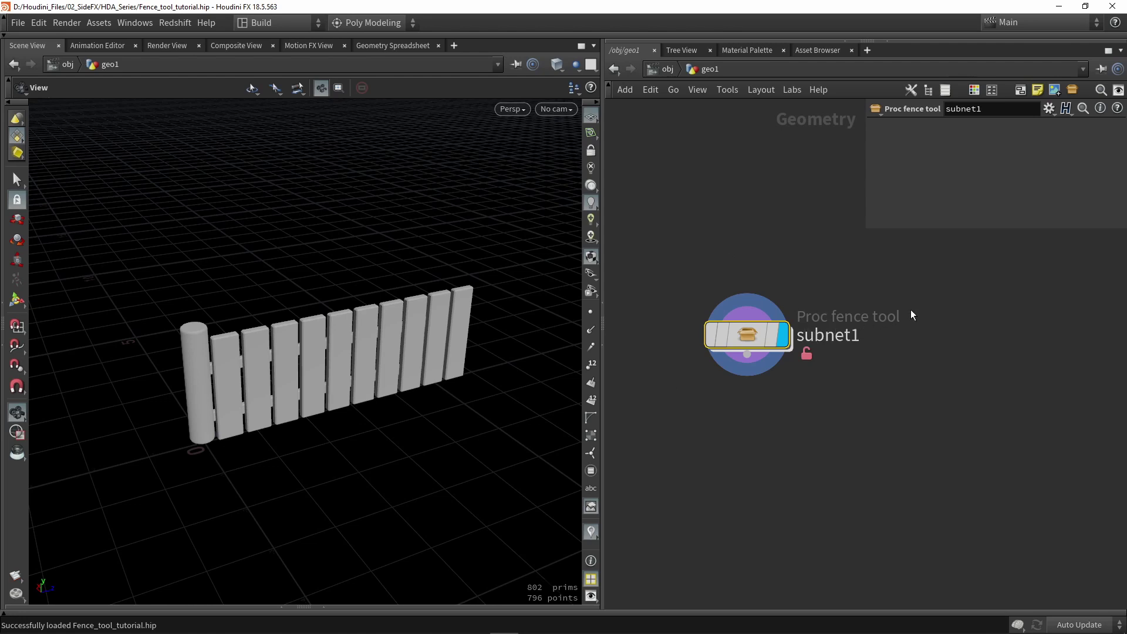
double_click(751, 346)
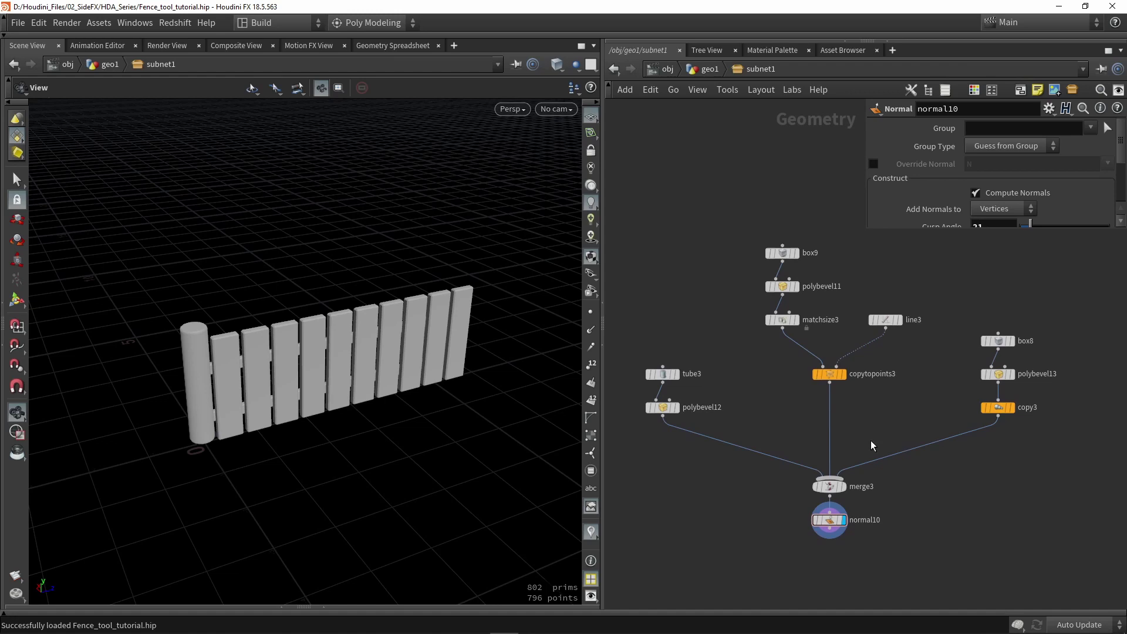
Step: Add an Output node below normal10, then delete the new output0
key(Tab)
text(output)
key(Return)
click(830, 578)
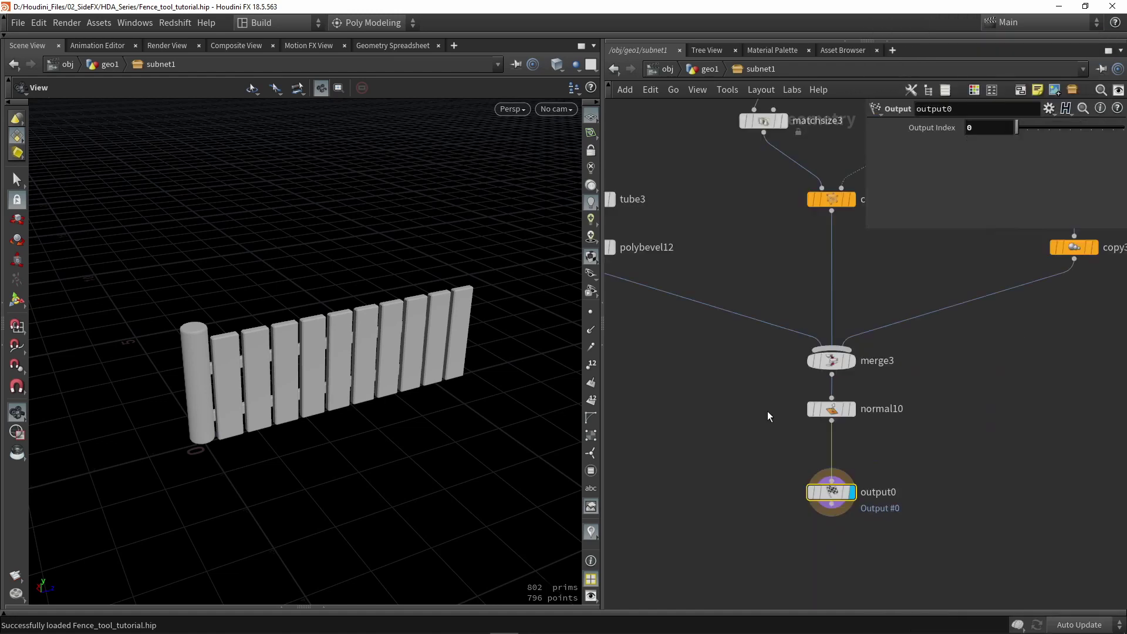
drag(914, 537, 775, 471)
key(r)
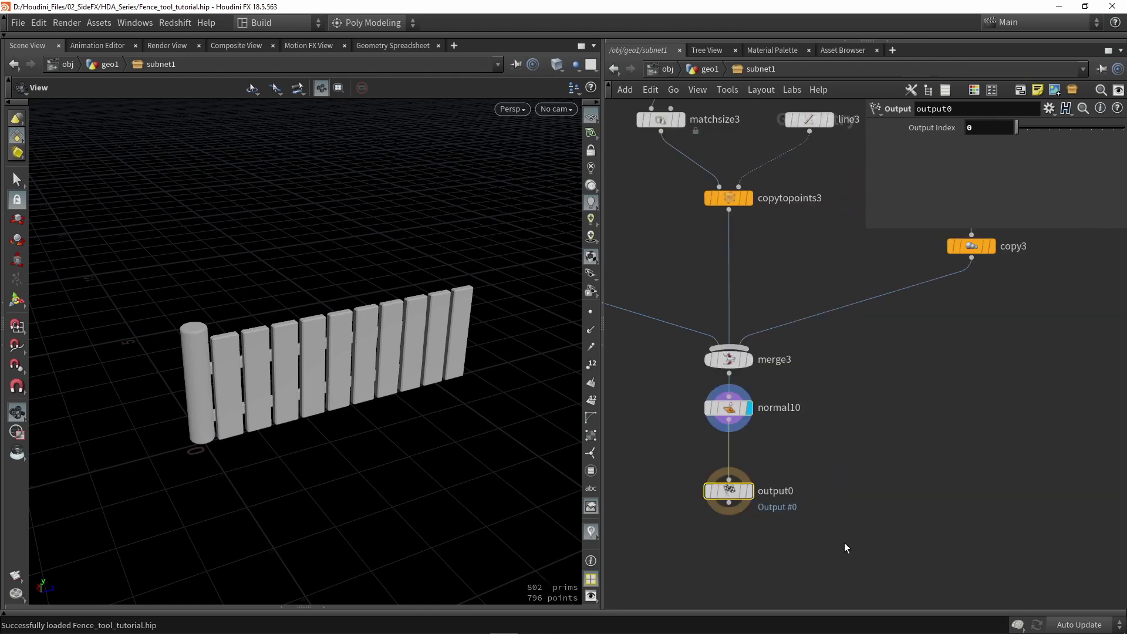
key(Delete)
Step: Display copytopoints3, go up to geo1 and back inside, and undo to restore output0
click(748, 204)
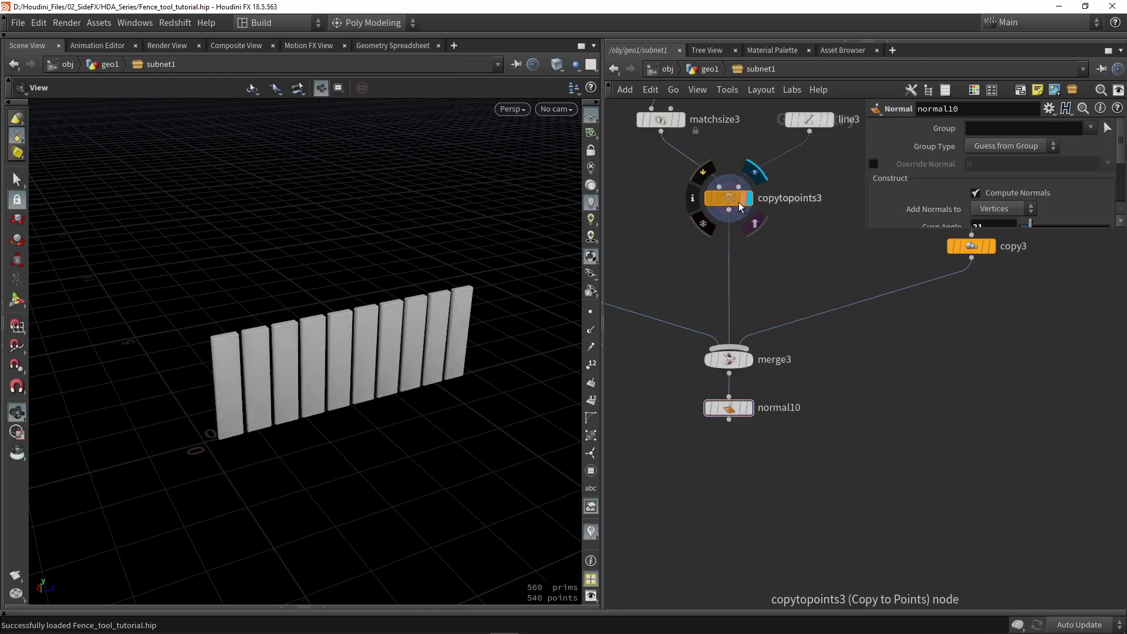
click(735, 202)
click(710, 69)
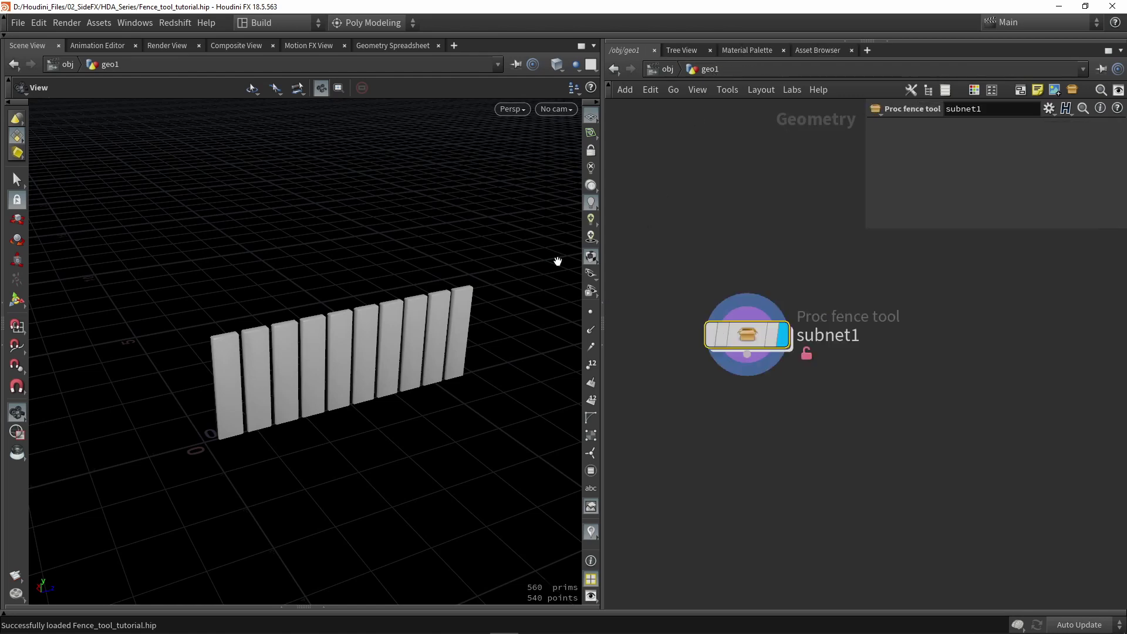
drag(352, 334, 365, 365)
double_click(738, 332)
key(ctrl+z)
key(ctrl+z)
key(ctrl+z)
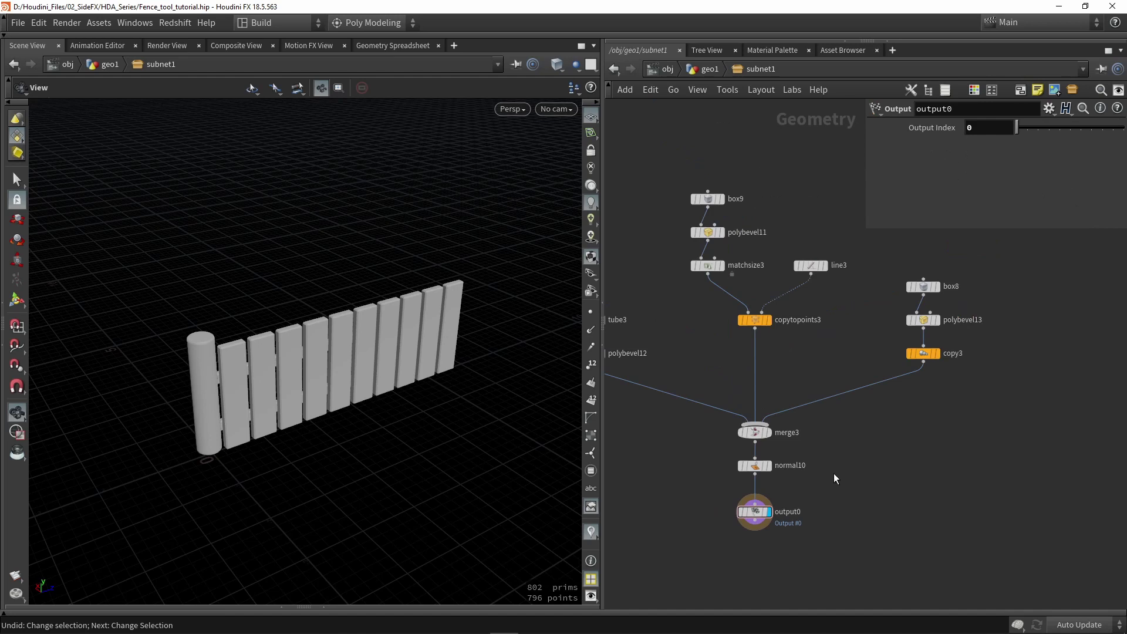
Step: Frame the network and lower line3's Points from 10 to 8 for eight planks
key(h)
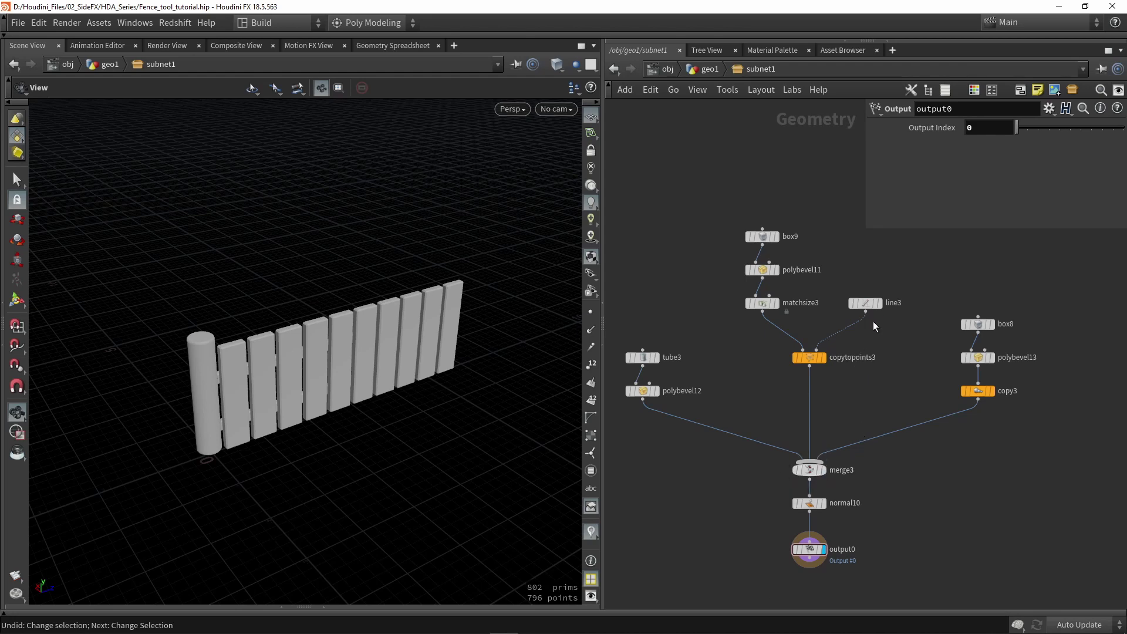
click(880, 302)
click(869, 304)
click(824, 357)
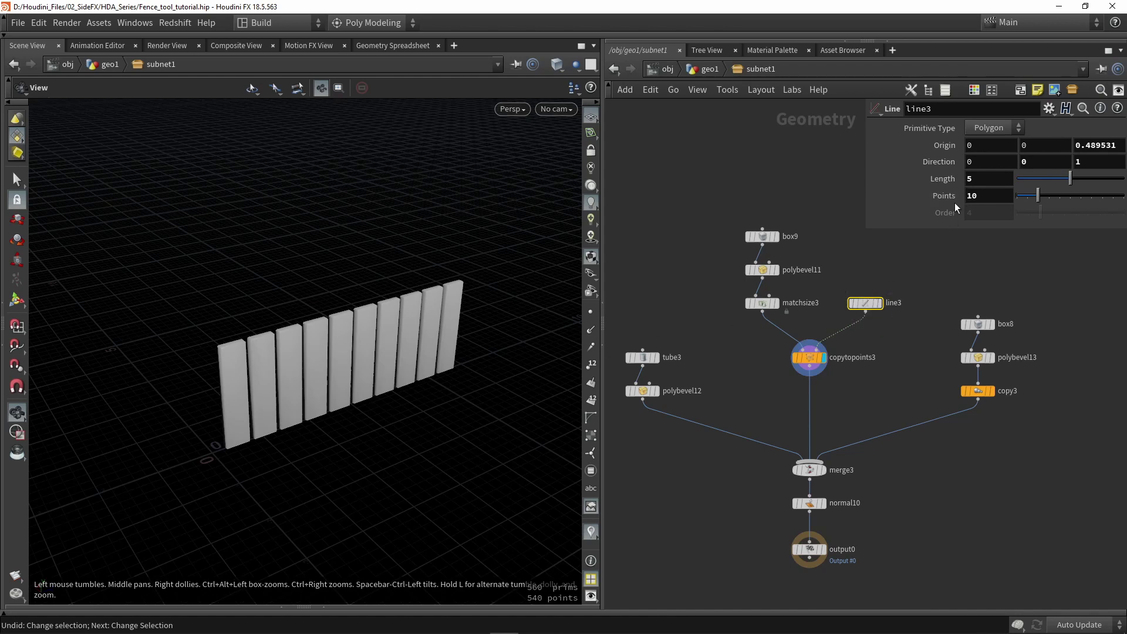
mouse_move(1038, 196)
mouse_down()
mouse_move(1024, 196)
mouse_move(1034, 197)
mouse_up()
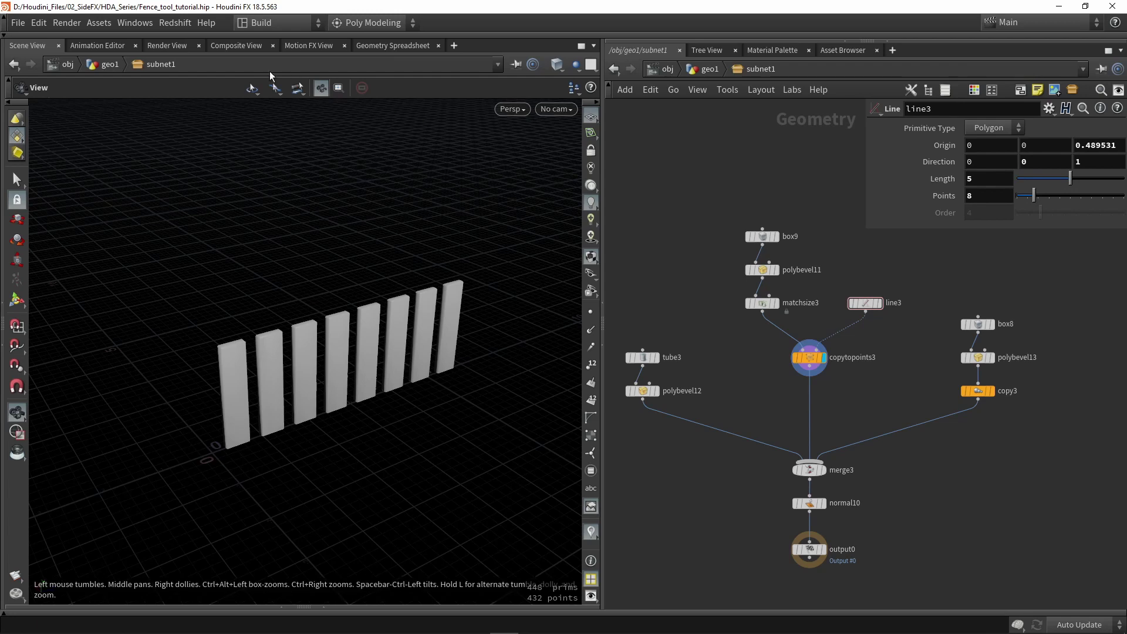
Step: Try Assets > Edit Asset Properties > Proc fence tool from geo1 and inside subnet1
click(87, 23)
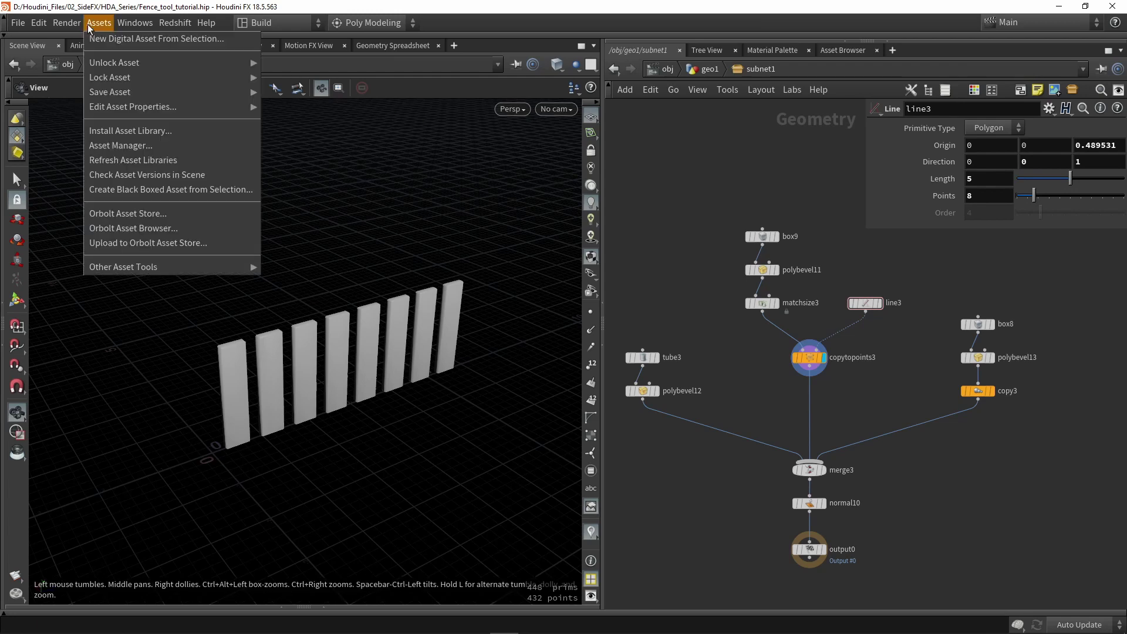
mouse_move(143, 111)
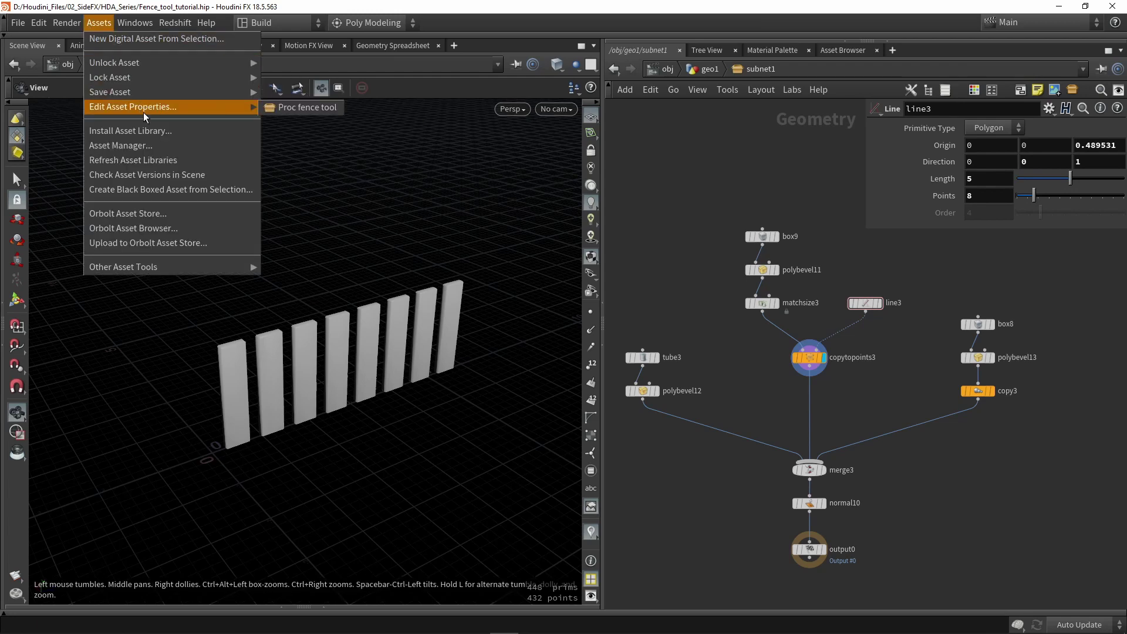
click(293, 107)
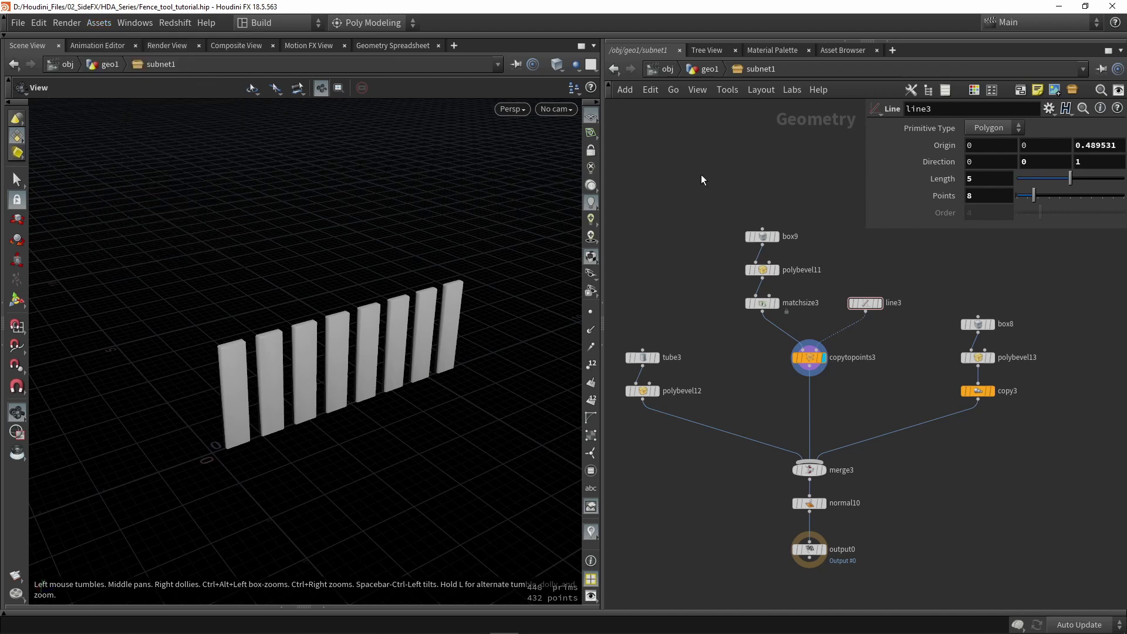
click(703, 69)
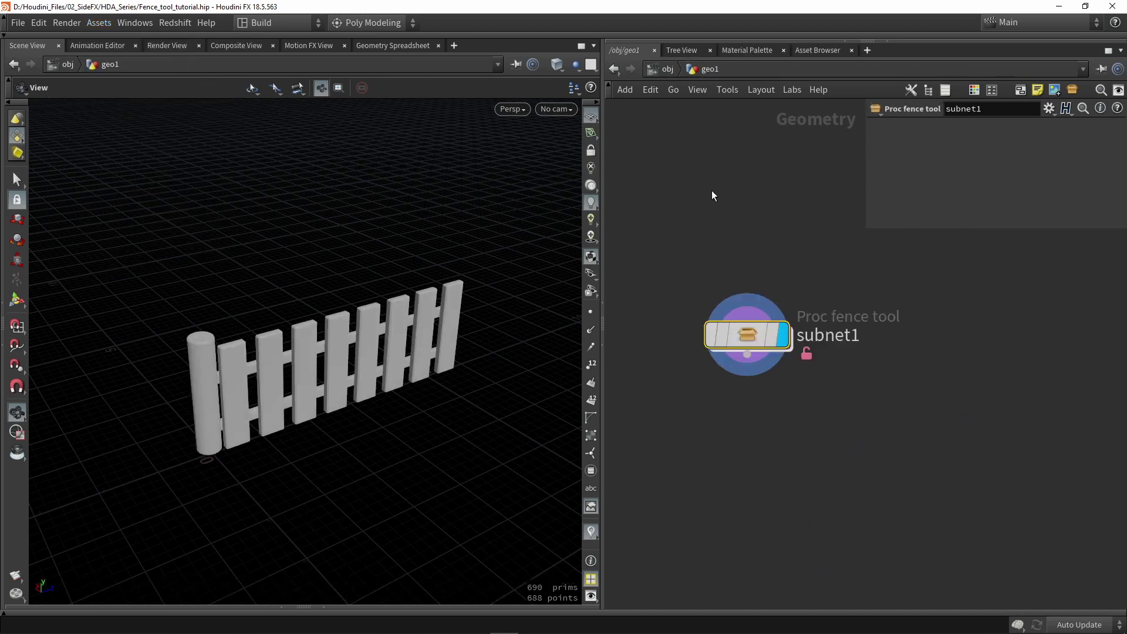
click(98, 23)
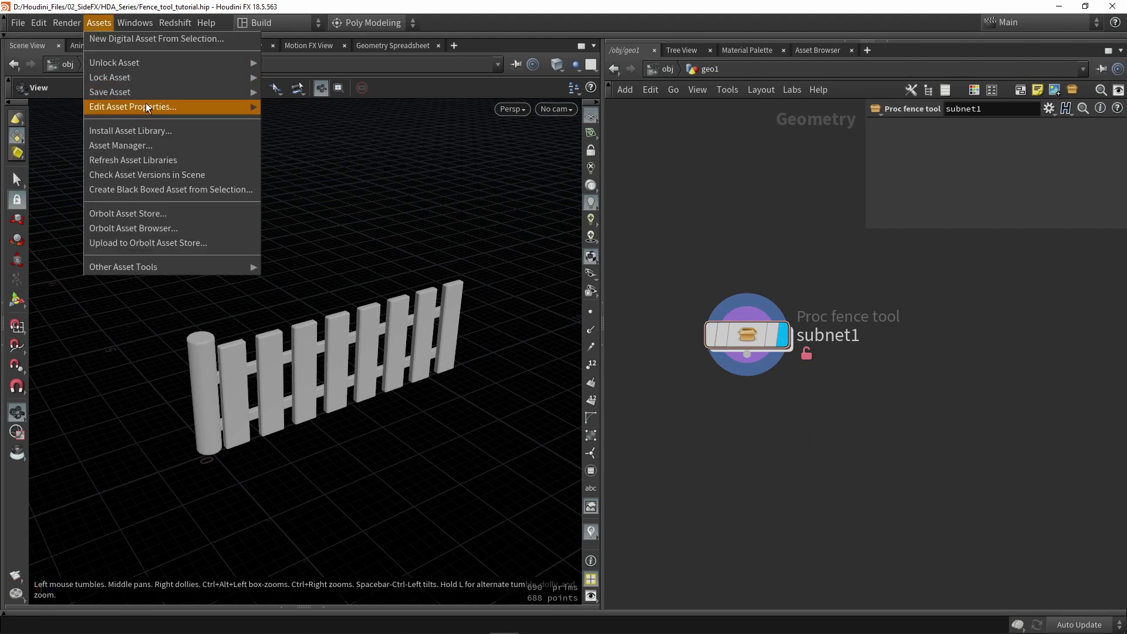
mouse_move(167, 109)
click(744, 332)
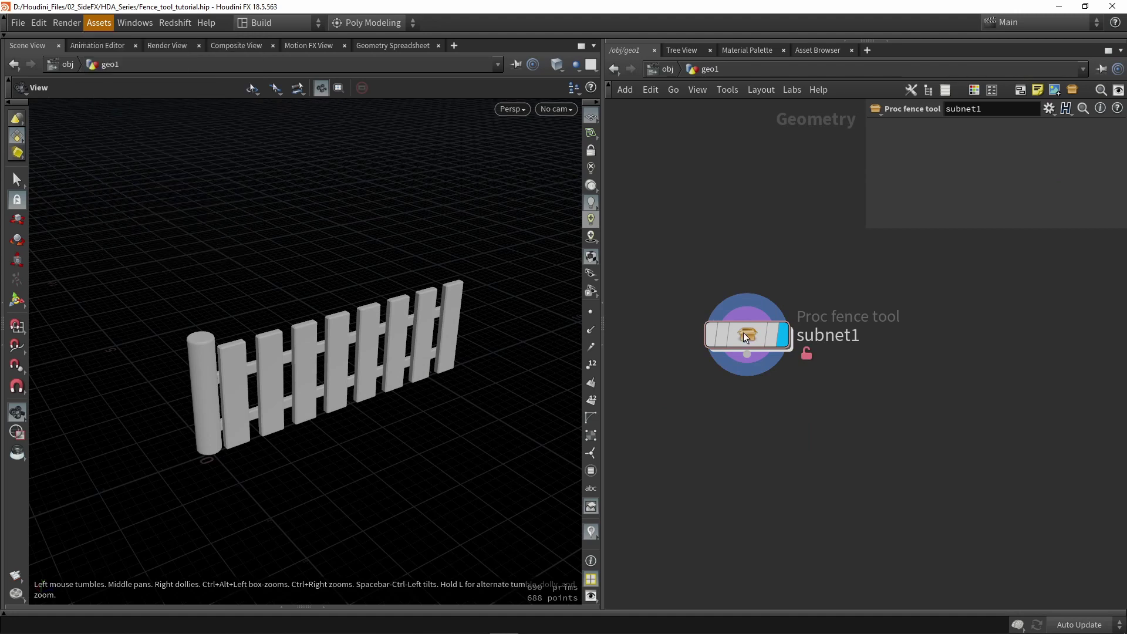
double_click(744, 332)
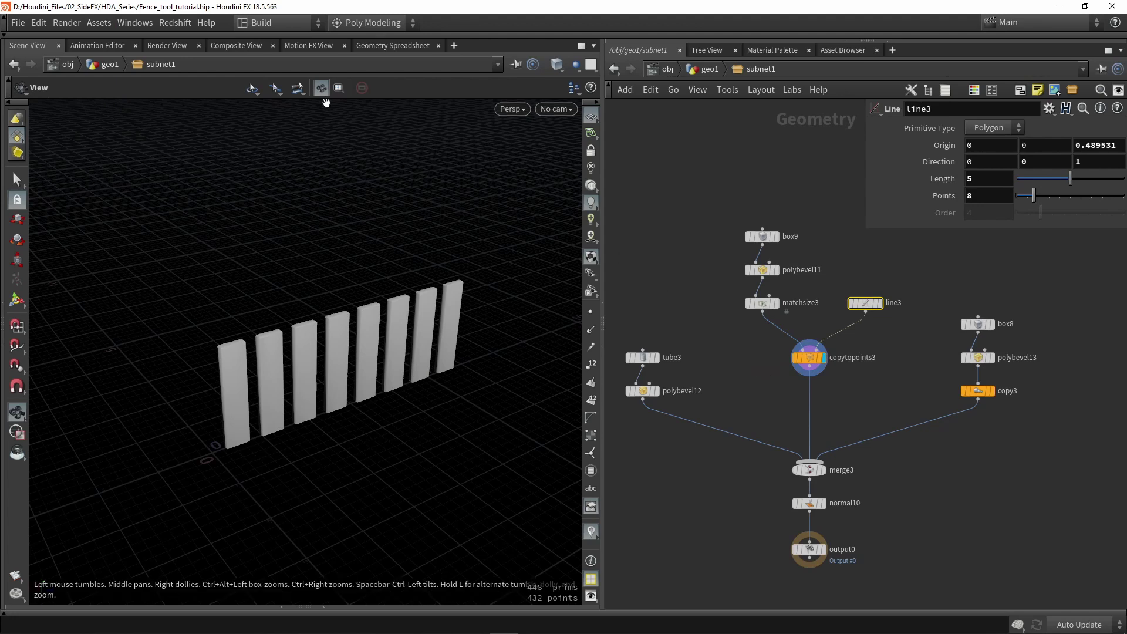
click(99, 22)
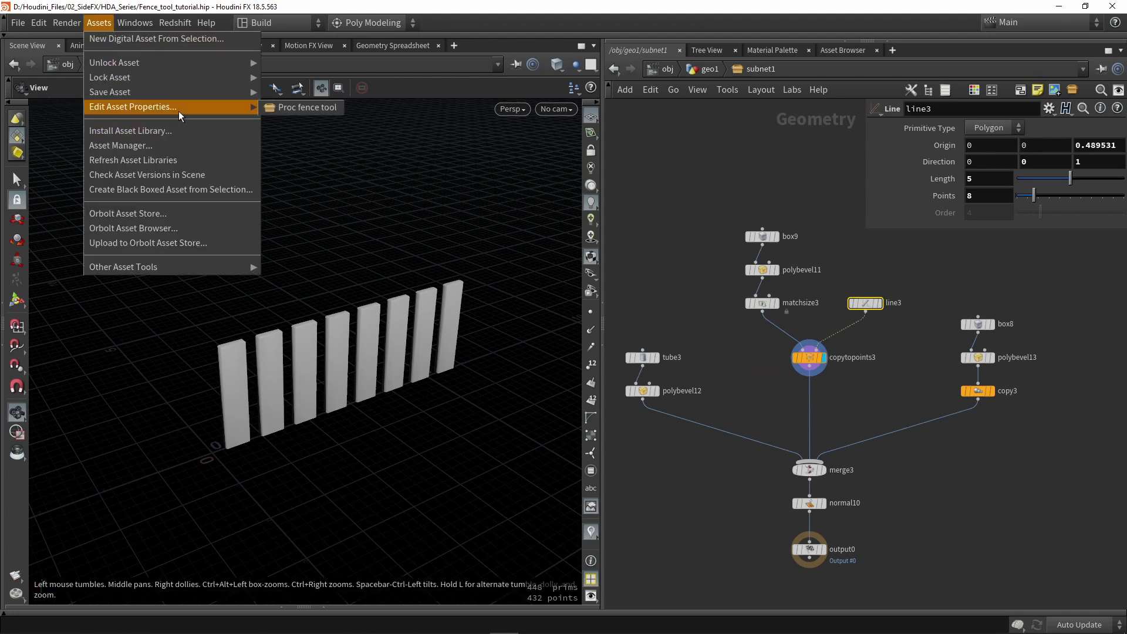
Step: Drag line3's Points parameter into the Proc_fence_tool interface as a 0–50 integer and apply
click(280, 107)
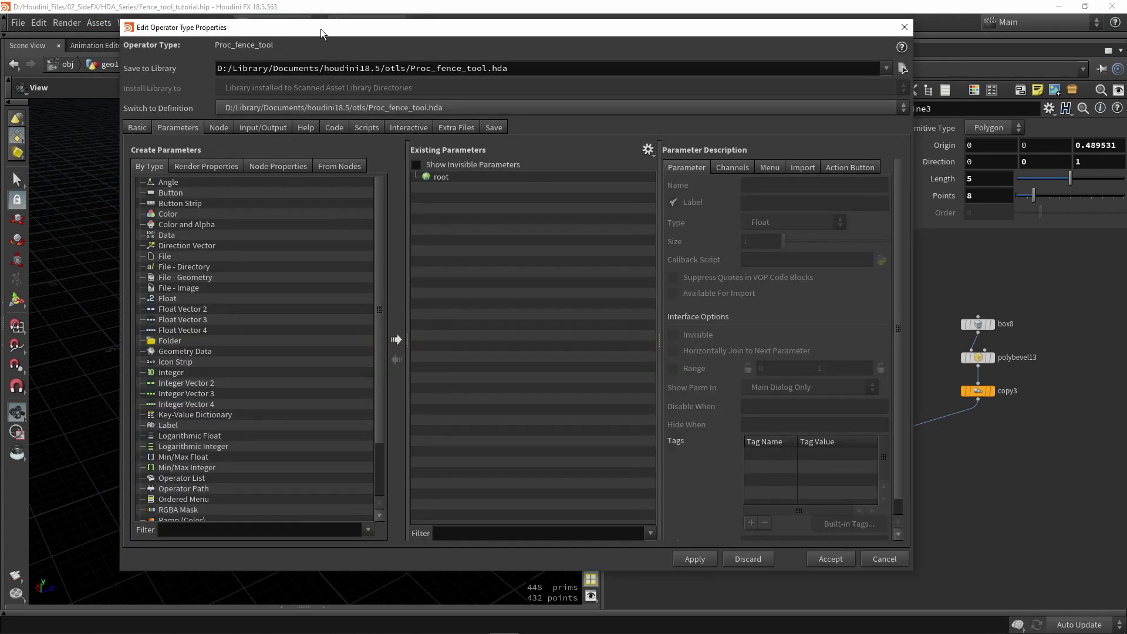
drag(320, 30, 188, 30)
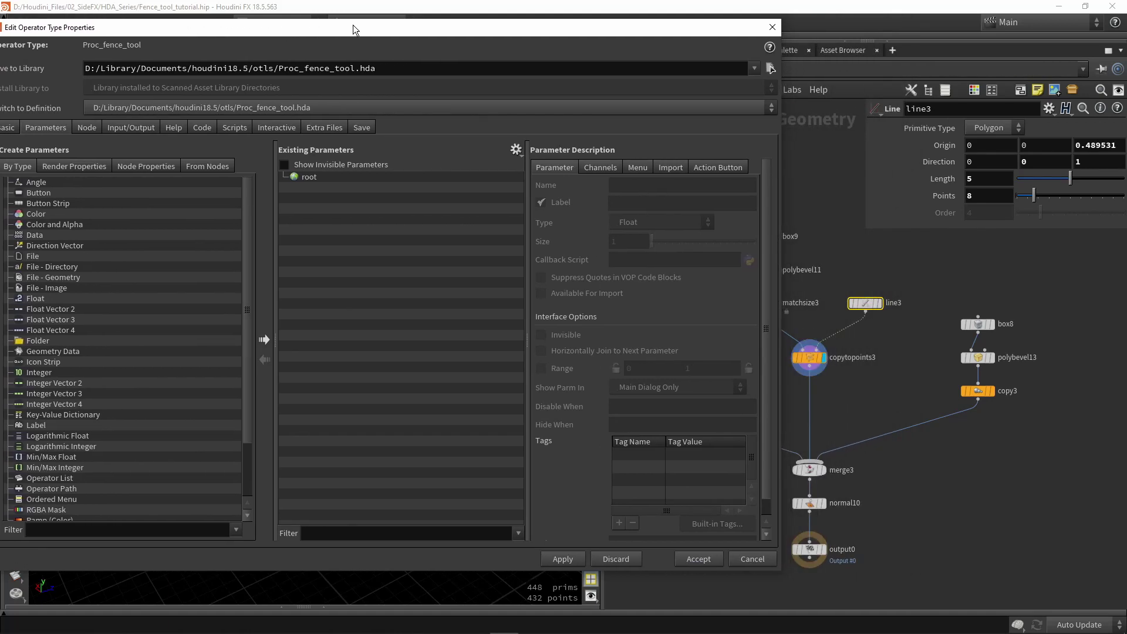
drag(370, 27, 165, 38)
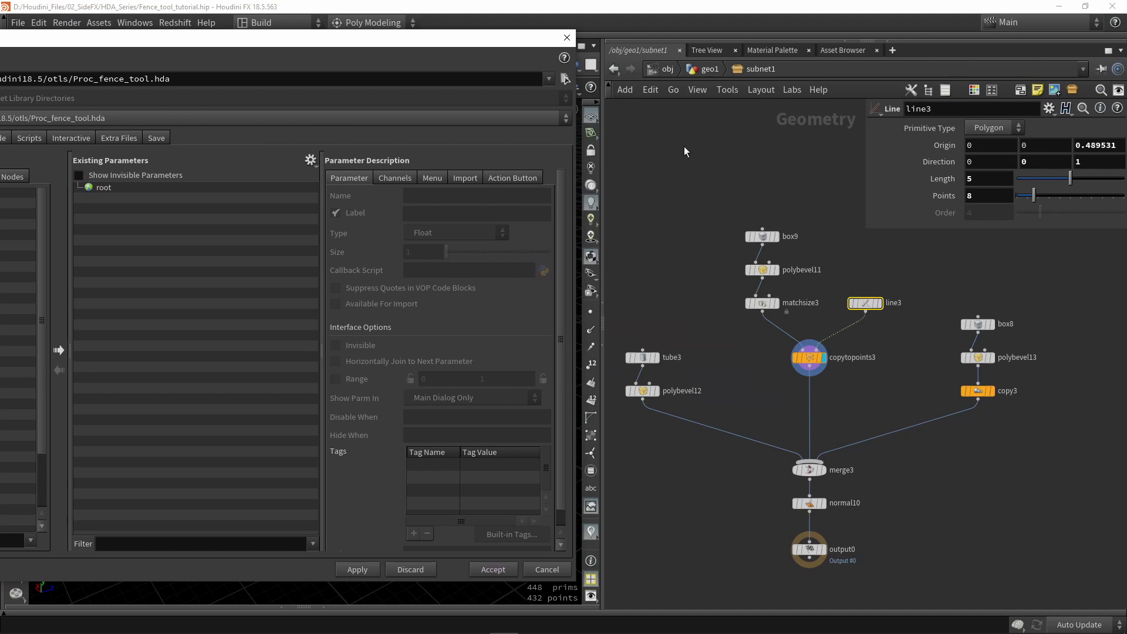
click(973, 196)
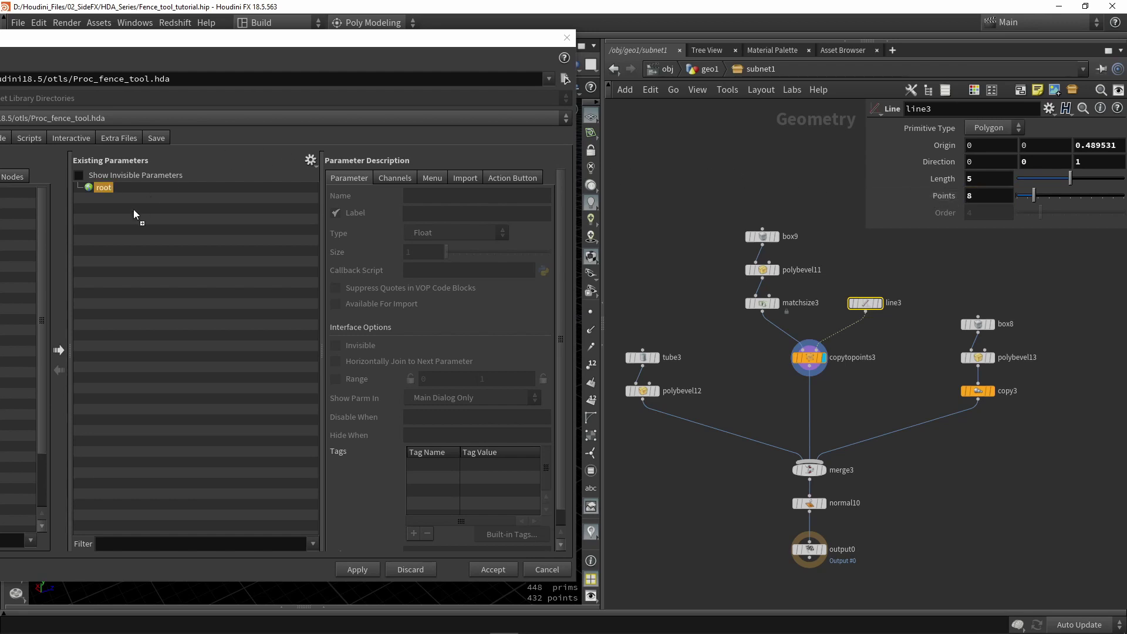
drag(133, 223, 139, 226)
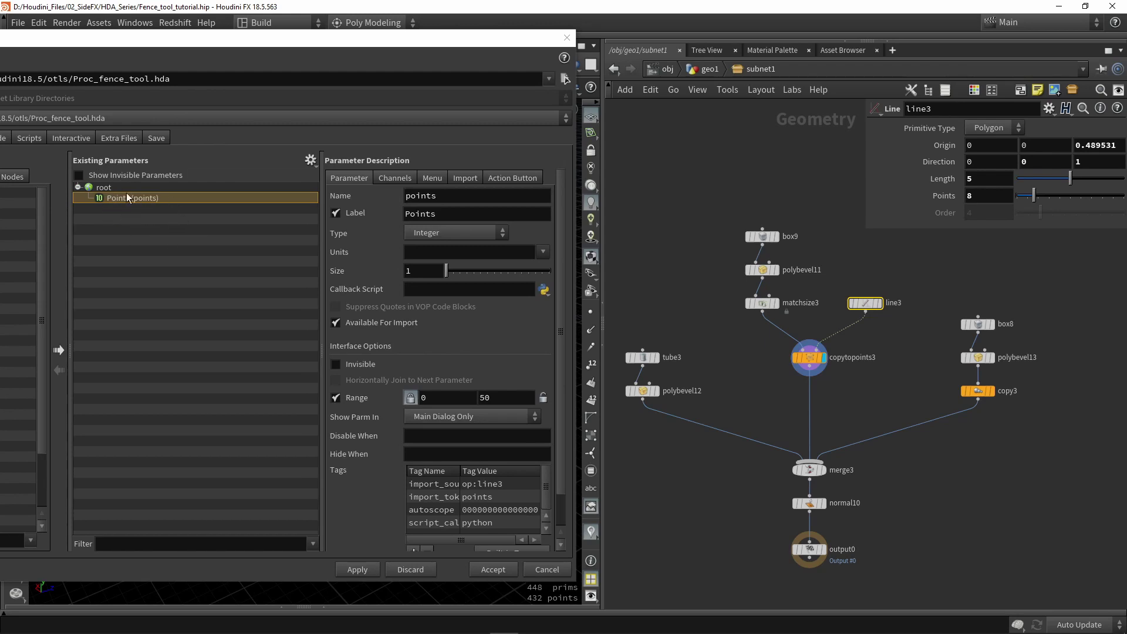
click(357, 570)
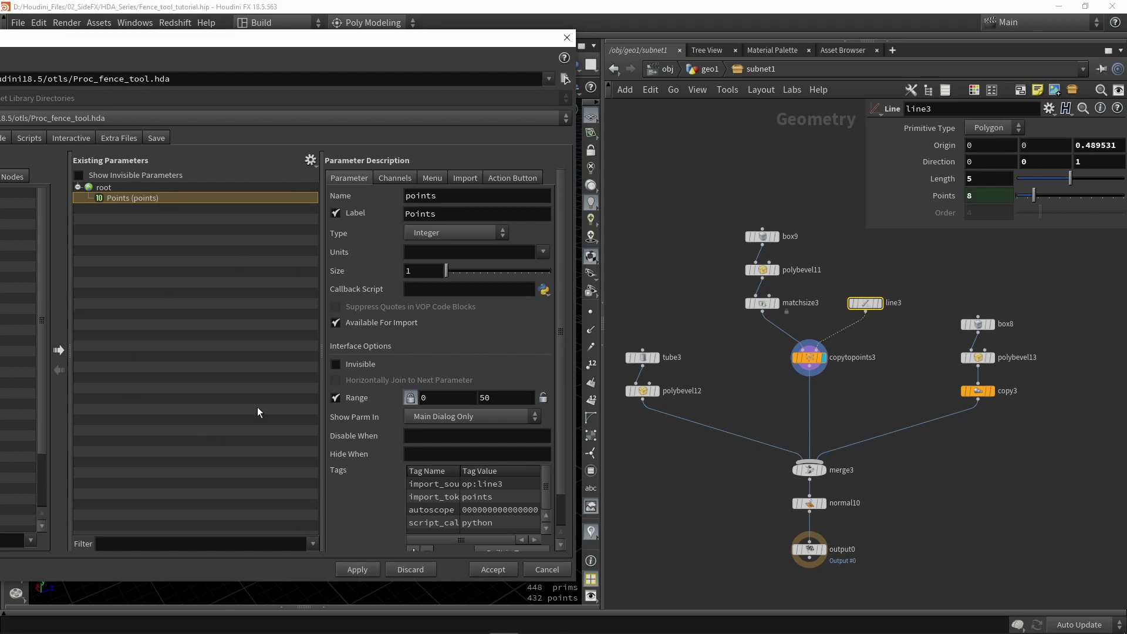
click(743, 186)
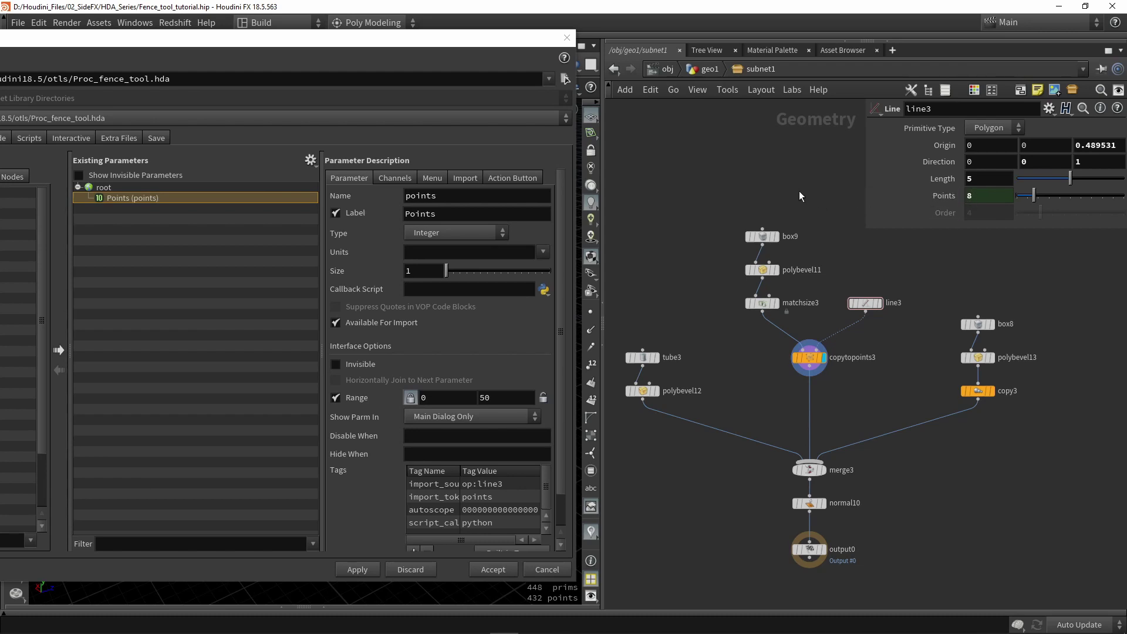
Step: At geo1, test the Proc fence tool's Points slider on the fence, leaving it at 8
click(709, 69)
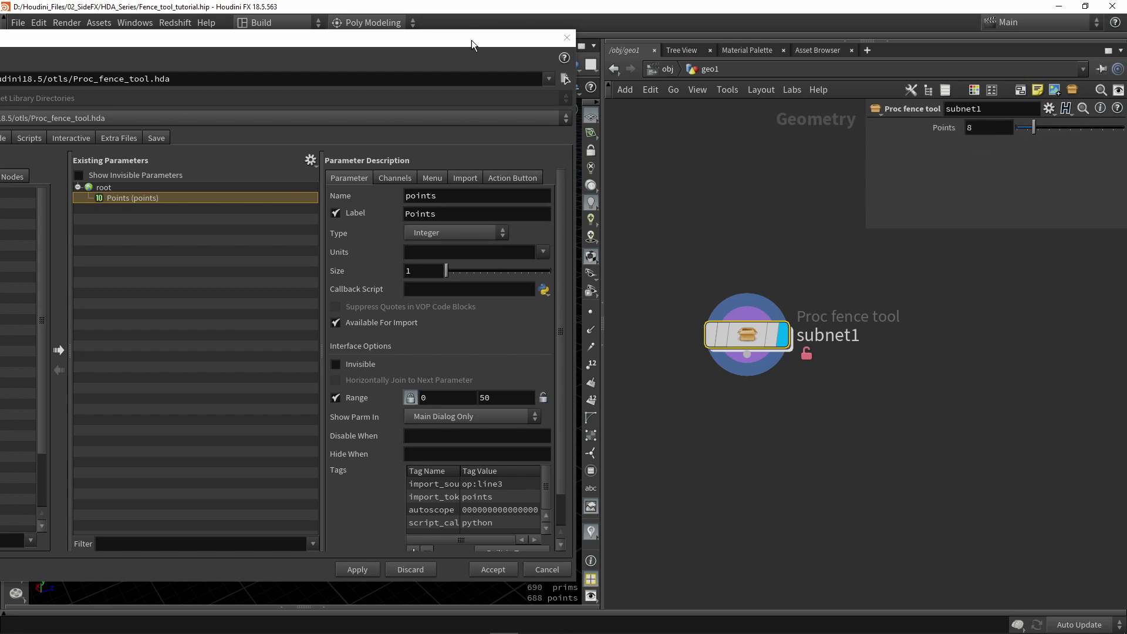
drag(456, 37, 456, 436)
drag(411, 330, 354, 229)
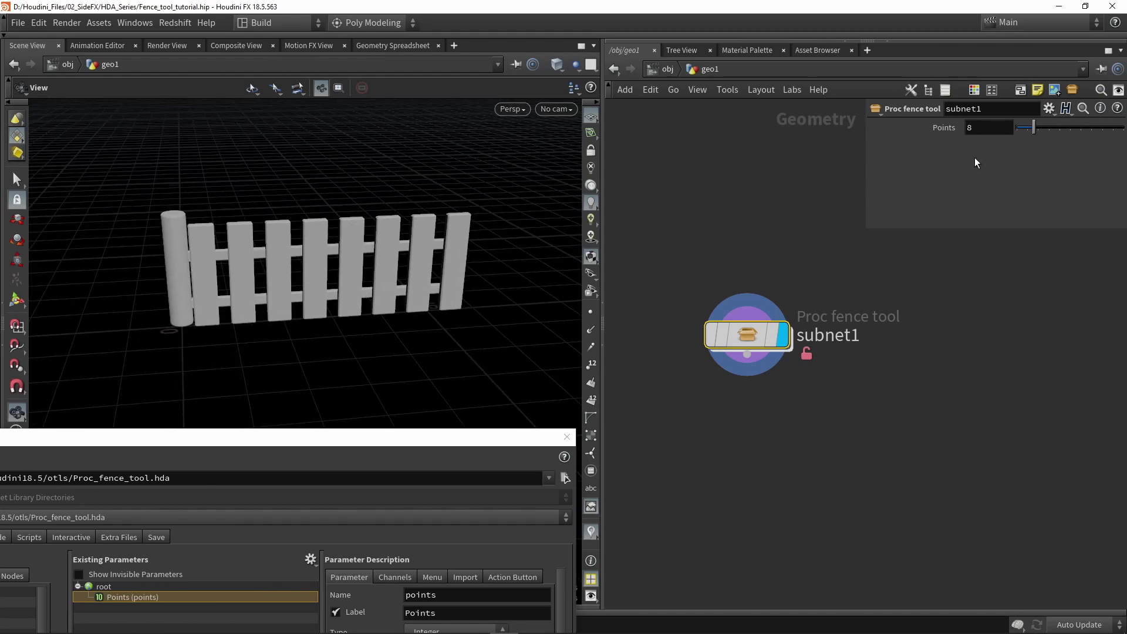
mouse_move(1038, 132)
mouse_down()
mouse_move(1059, 128)
mouse_move(1021, 132)
mouse_move(1048, 128)
mouse_move(1034, 129)
mouse_up()
drag(467, 442, 475, 83)
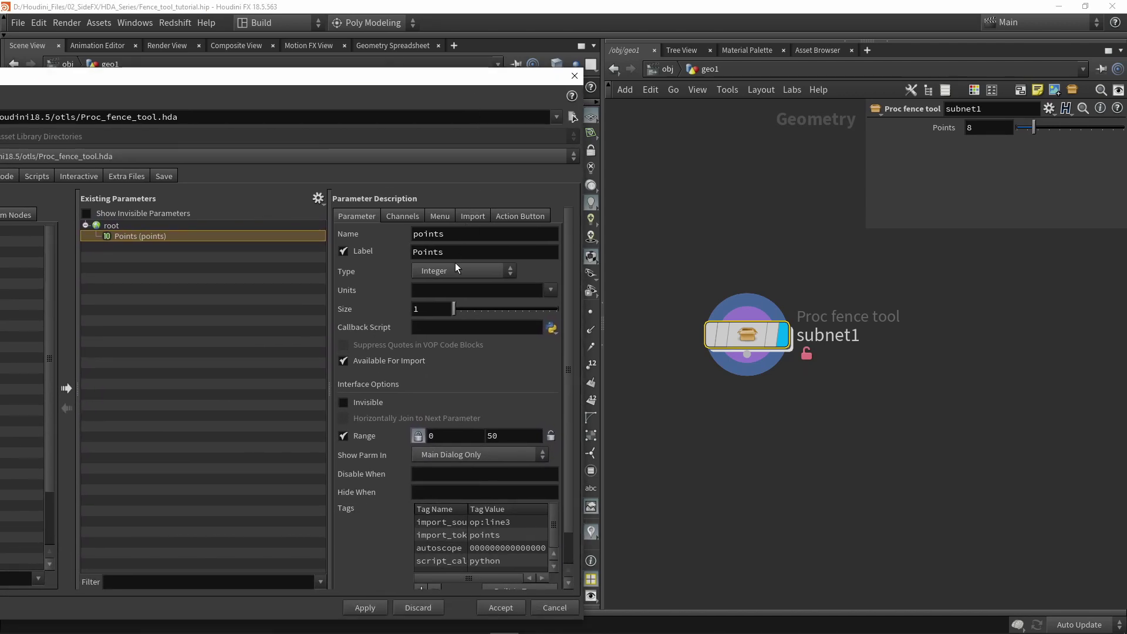
Step: Replace the parameter's 'Points' label with 'Amount planks' in Type Properties and apply it
click(456, 235)
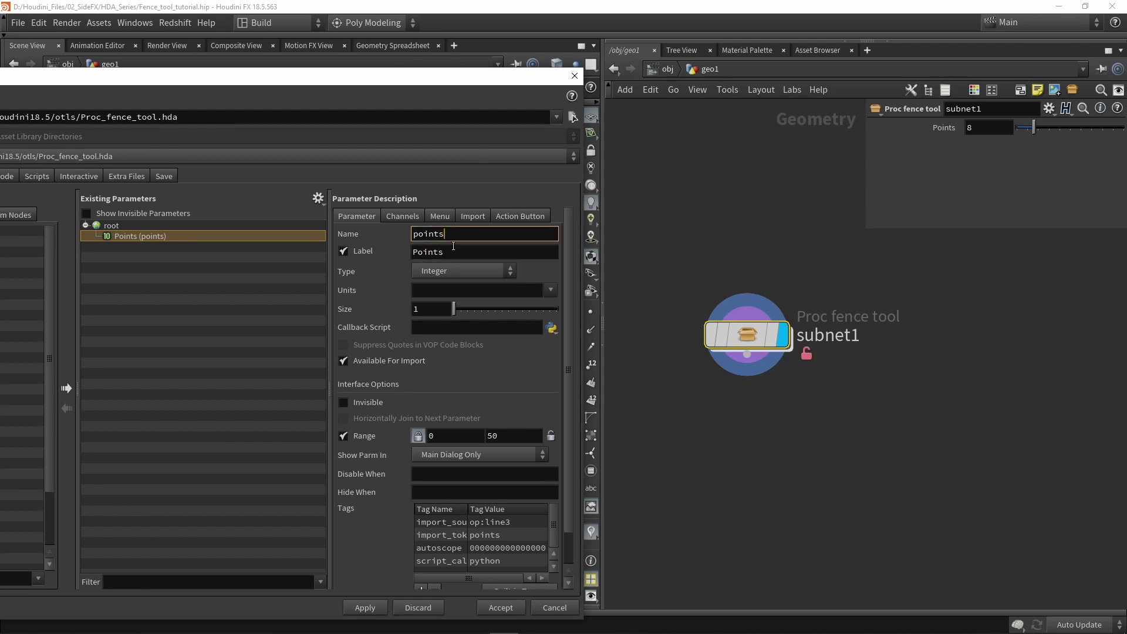
click(454, 251)
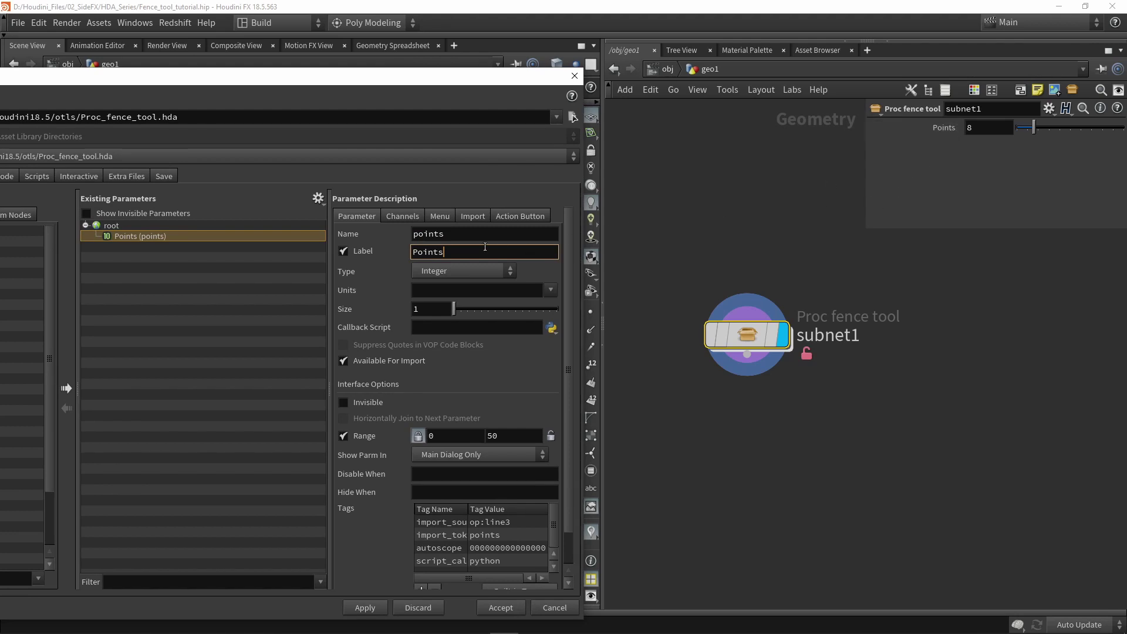
drag(443, 252, 396, 254)
text(Amount plabn)
key(BackSpace)
key(BackSpace)
text(nks)
key(Return)
click(360, 608)
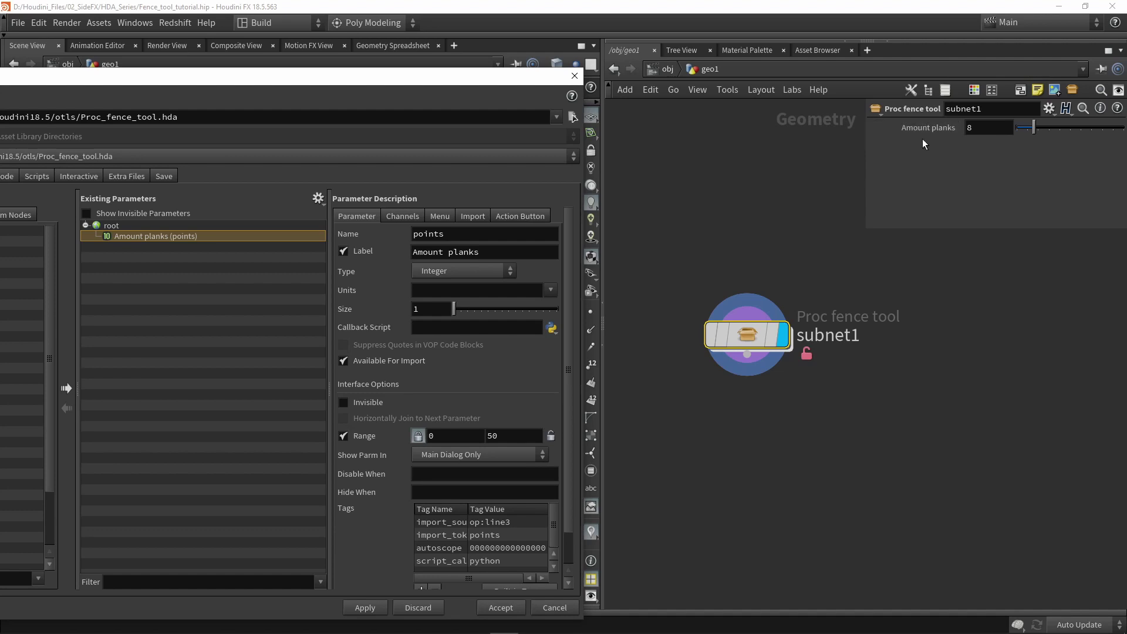
Step: Inspect the parameter's internal name 'points', leaving it unchanged
double_click(452, 235)
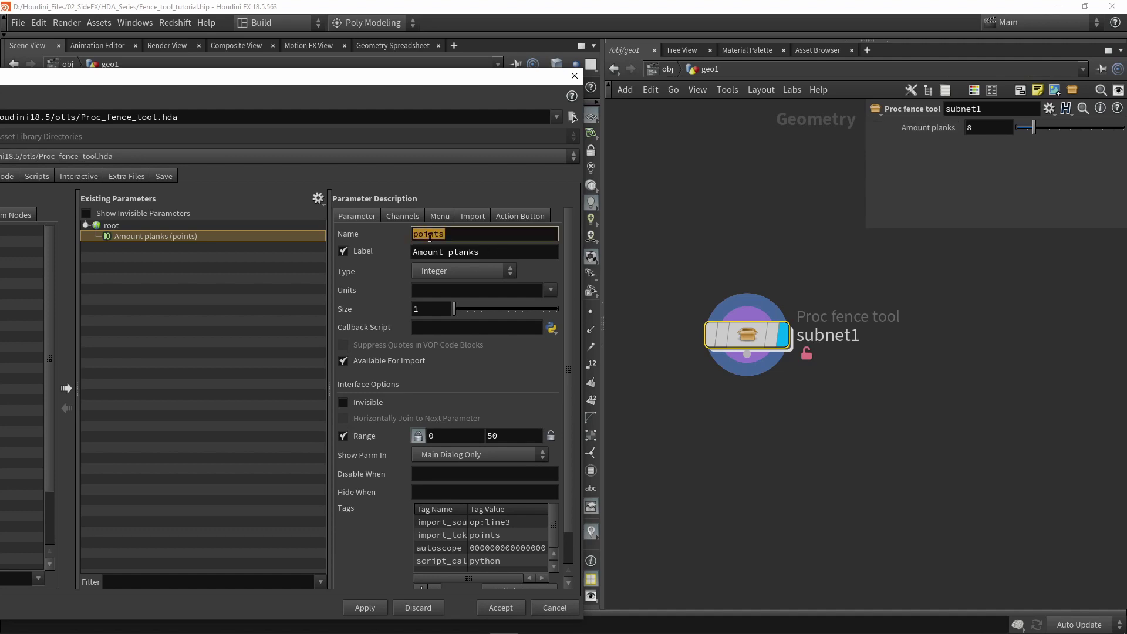
click(462, 239)
click(496, 251)
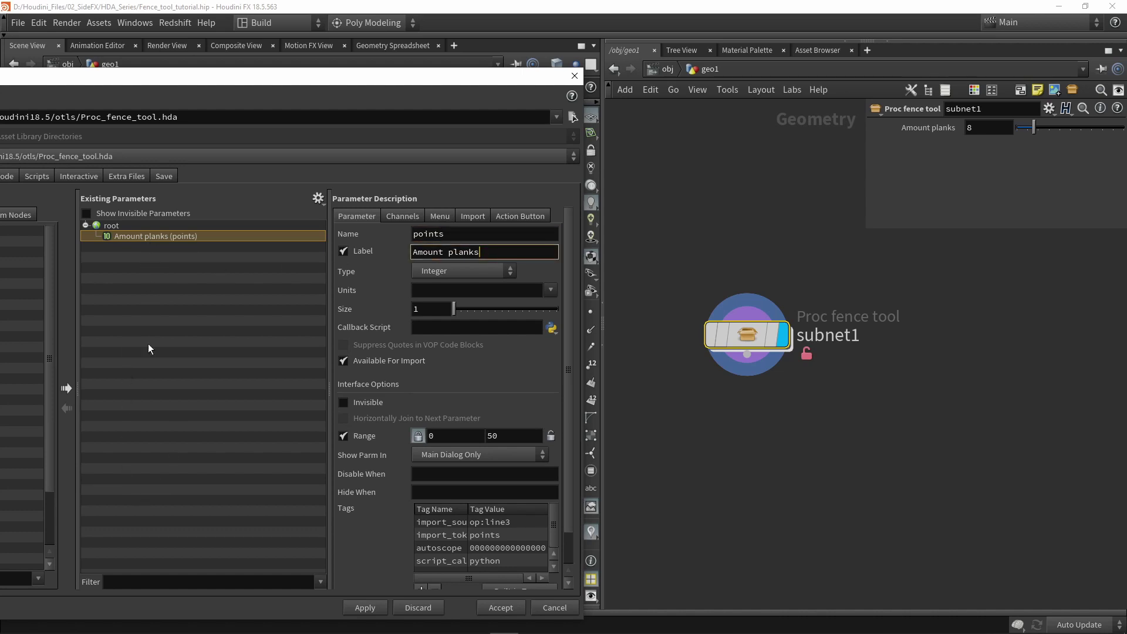
double_click(457, 238)
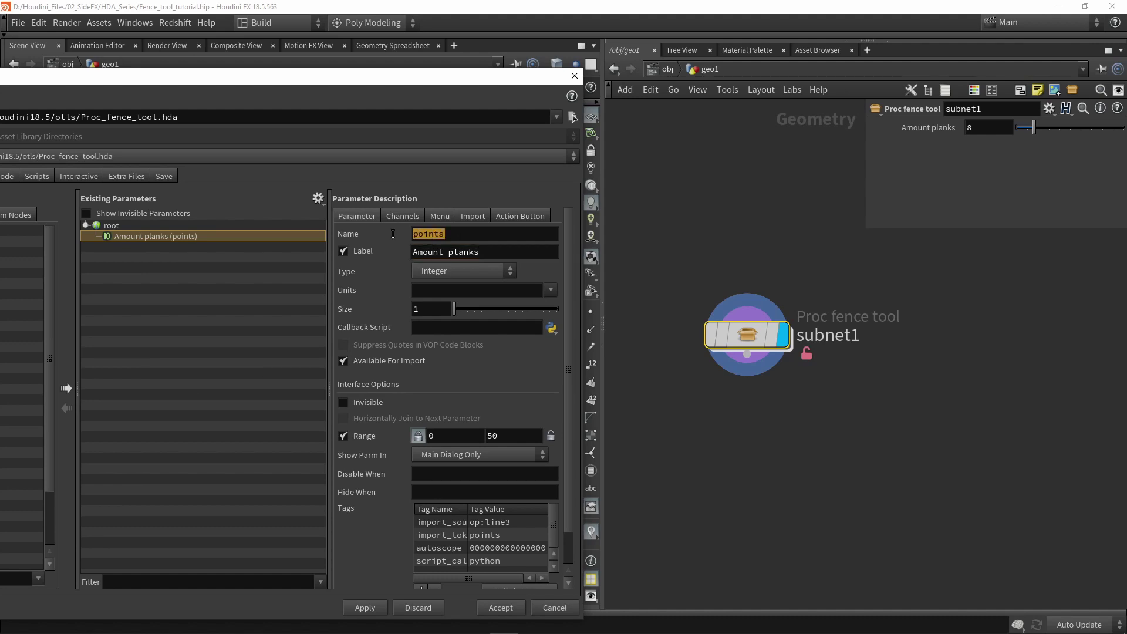
click(473, 234)
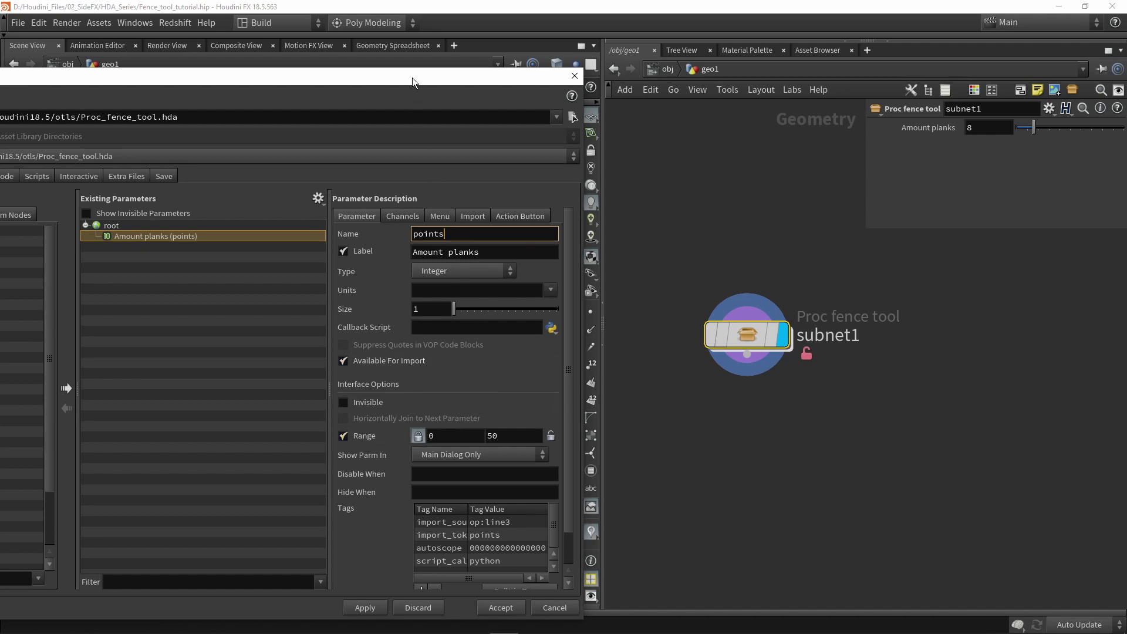
Step: Raise Amount planks from 8 to 34 and check the crowded planks in wireframe
drag(413, 76, 419, 379)
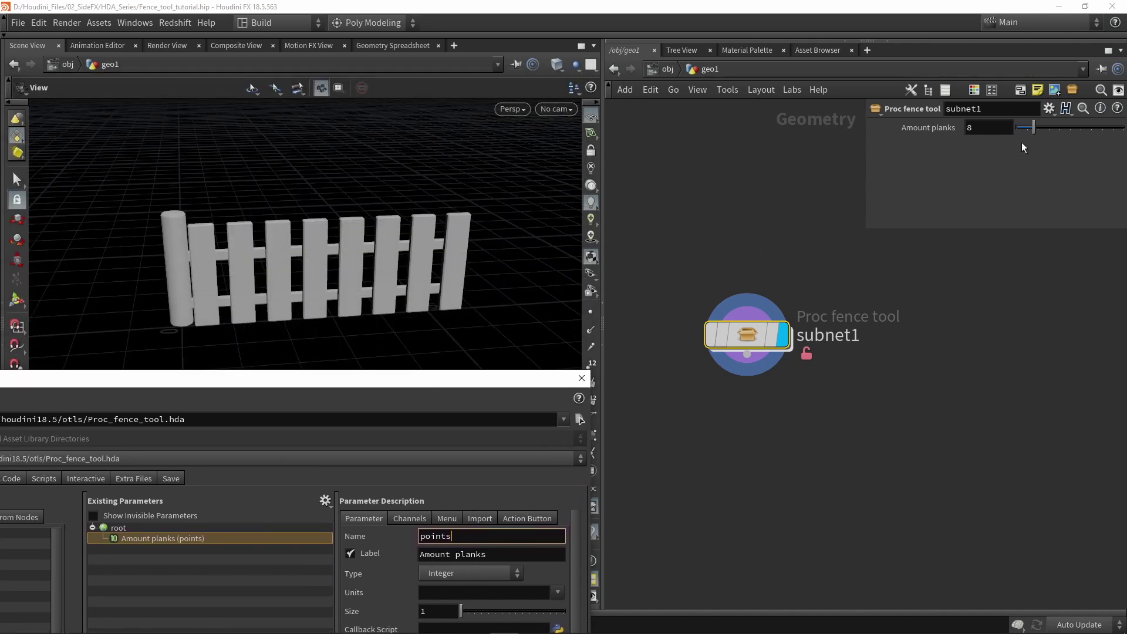
drag(1036, 133, 1092, 134)
key(w)
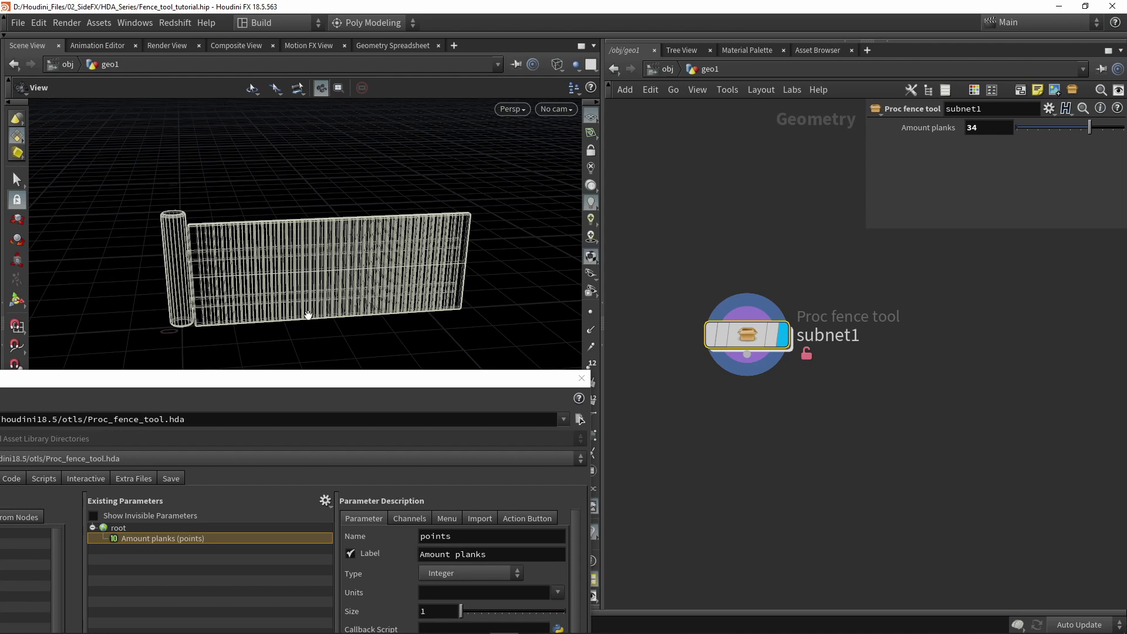
key(w)
drag(298, 381, 304, 91)
Step: Set the Amount planks range maximum from 50 to 20 and drag the value down to 11
double_click(514, 450)
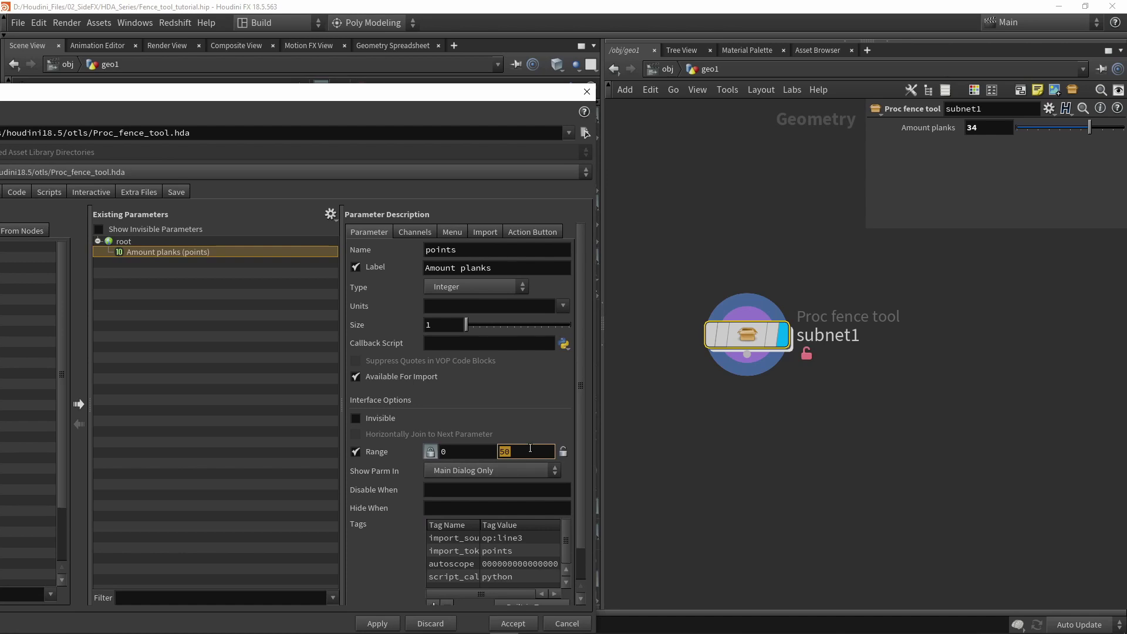
text(20)
click(377, 623)
mouse_move(1092, 131)
mouse_down()
mouse_move(1016, 129)
mouse_move(1121, 132)
mouse_move(1040, 131)
mouse_move(1078, 132)
mouse_up()
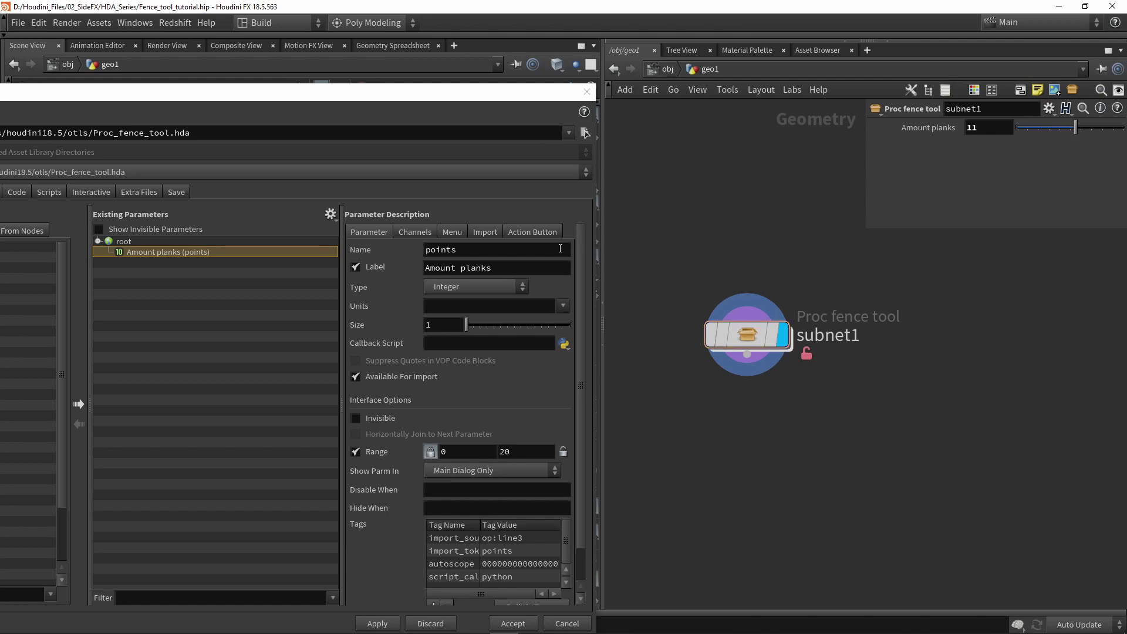
double_click(472, 249)
Step: Inside the asset, link line3's Points to Amount planks with the expression ch("../points")
mouse_move(747, 334)
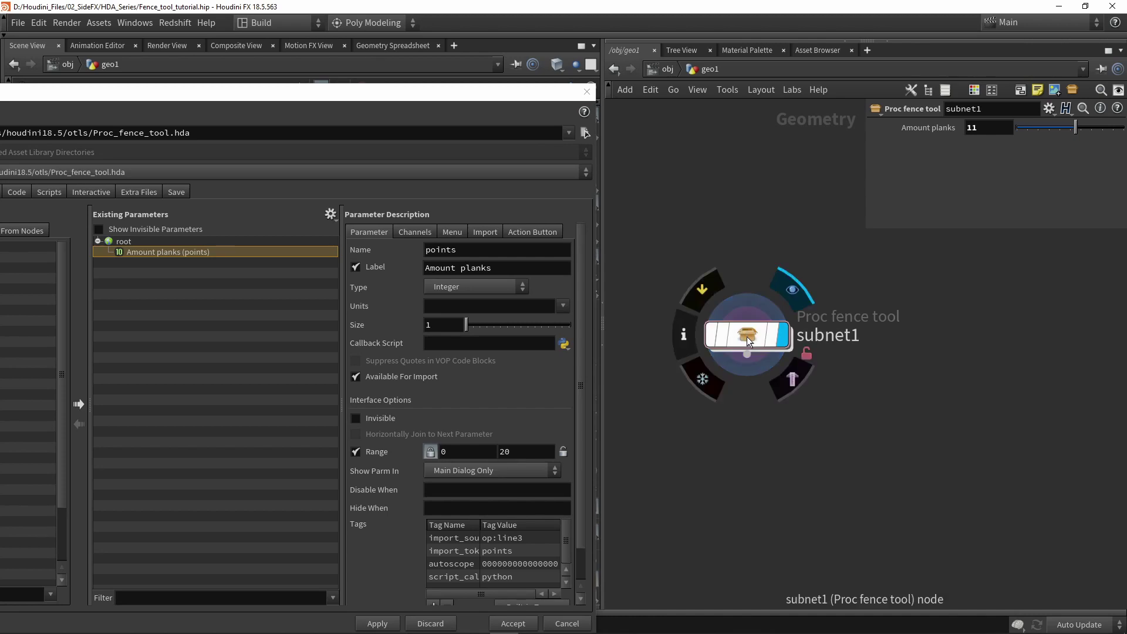
double_click(747, 337)
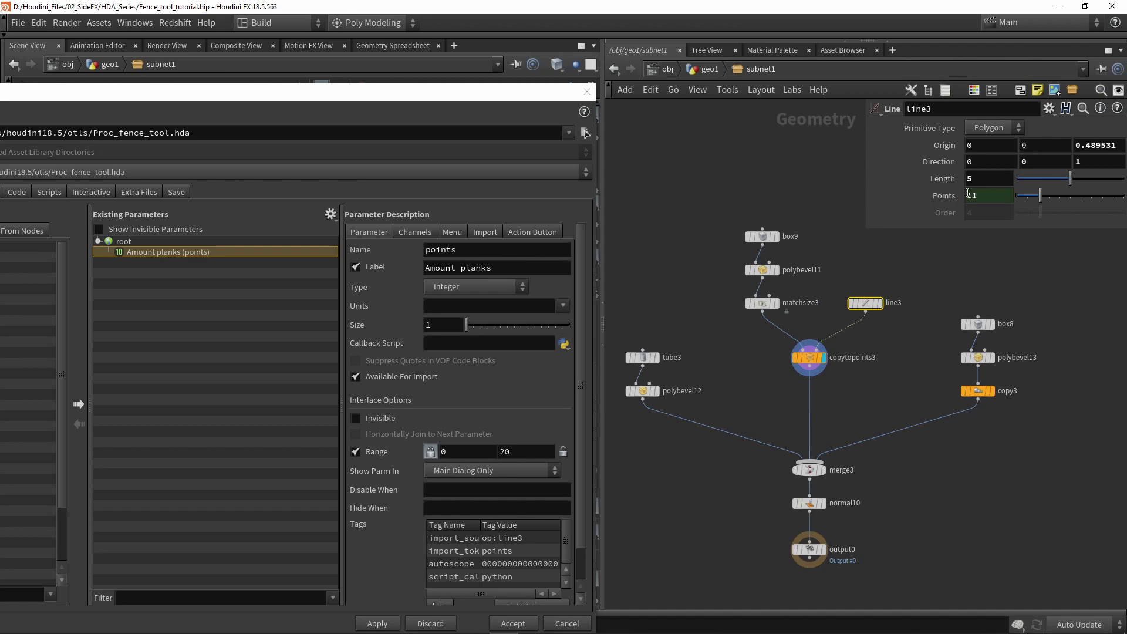
drag(868, 203, 780, 203)
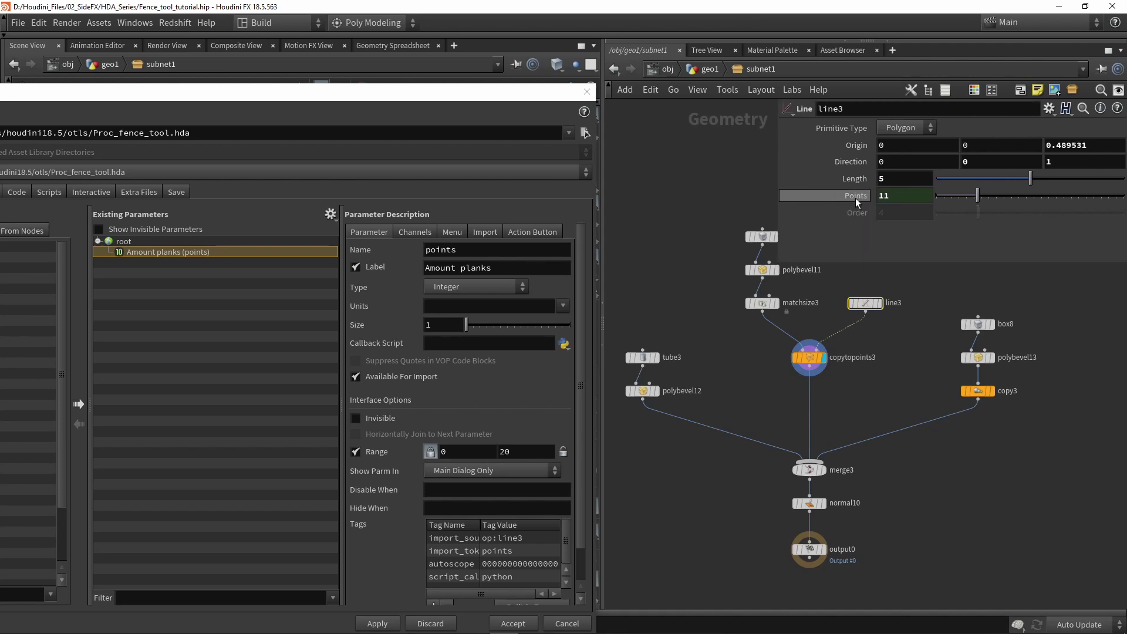
drag(854, 197, 854, 197)
click(886, 226)
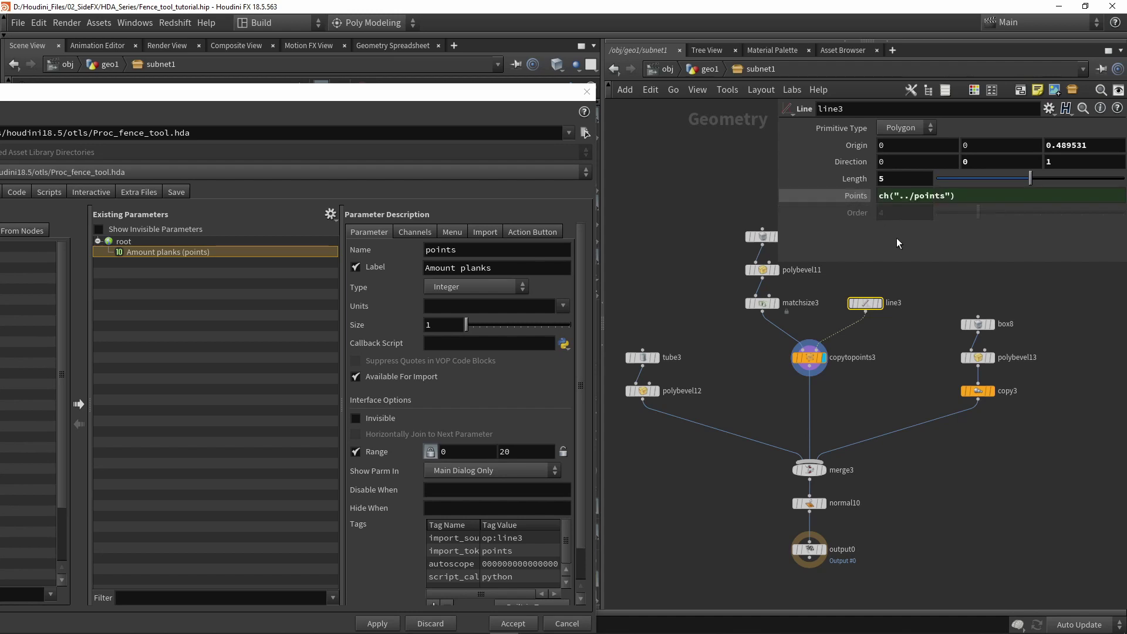
drag(879, 195, 969, 188)
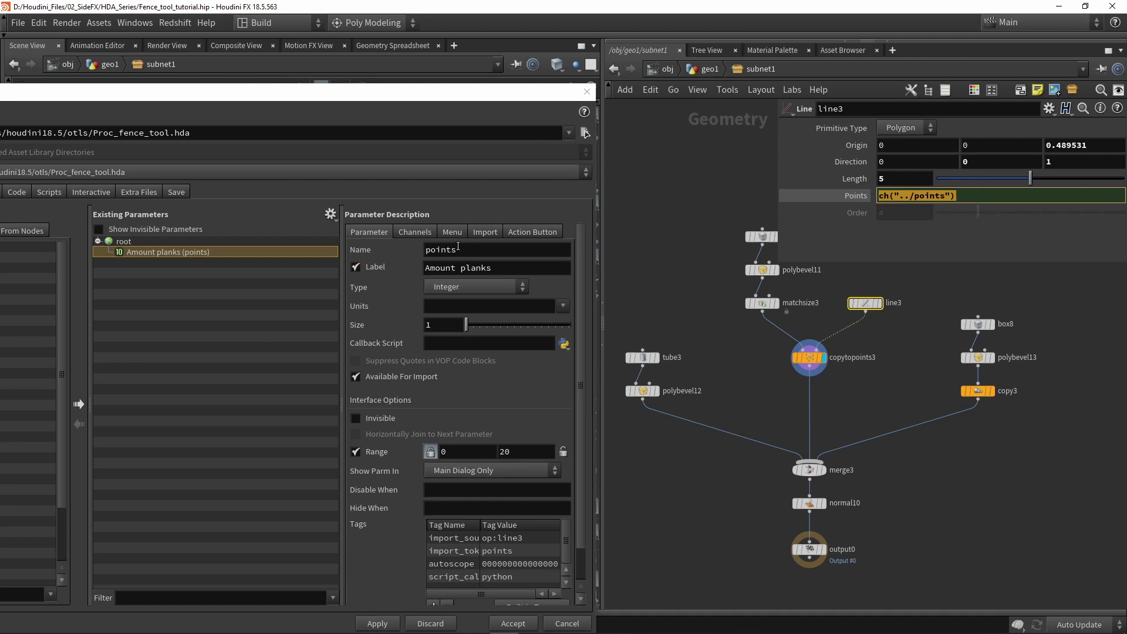
click(475, 247)
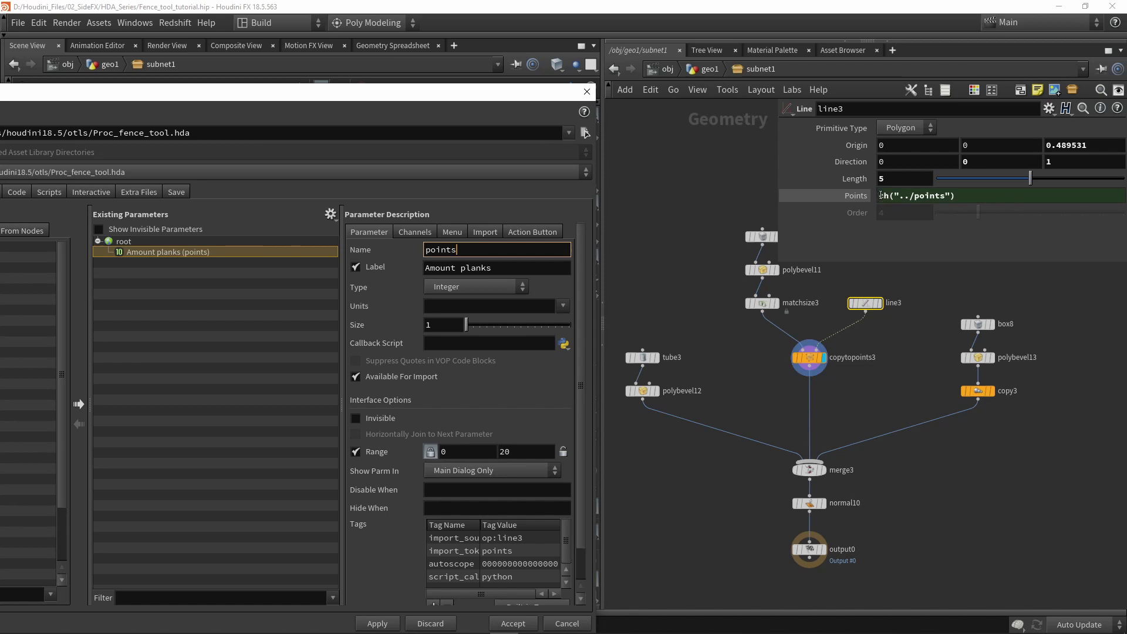
drag(947, 197, 916, 197)
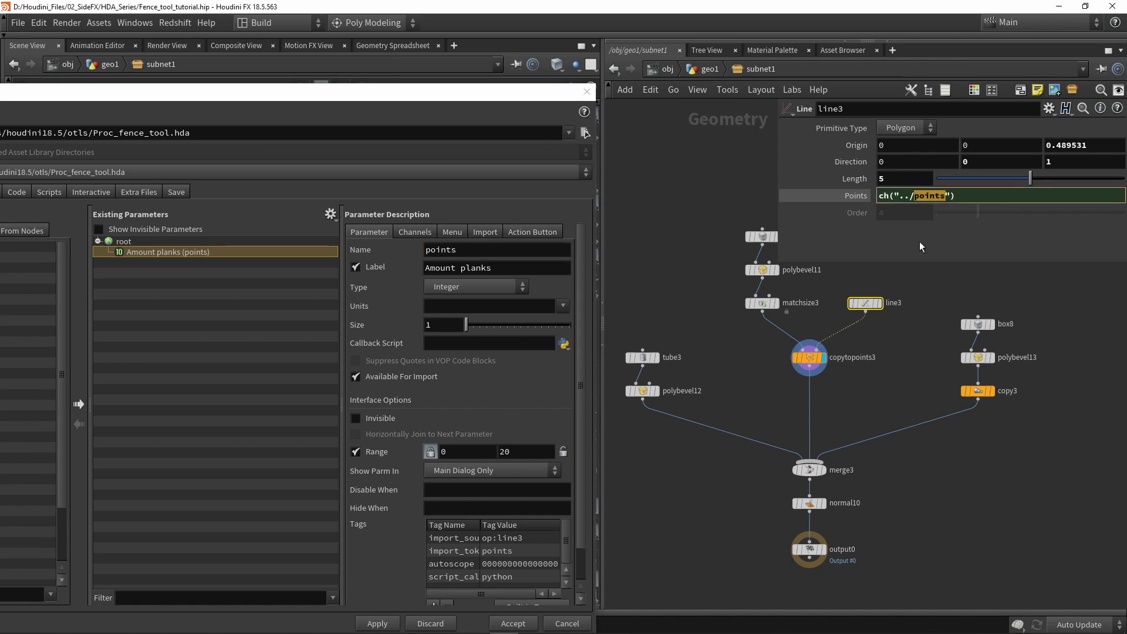
key(Escape)
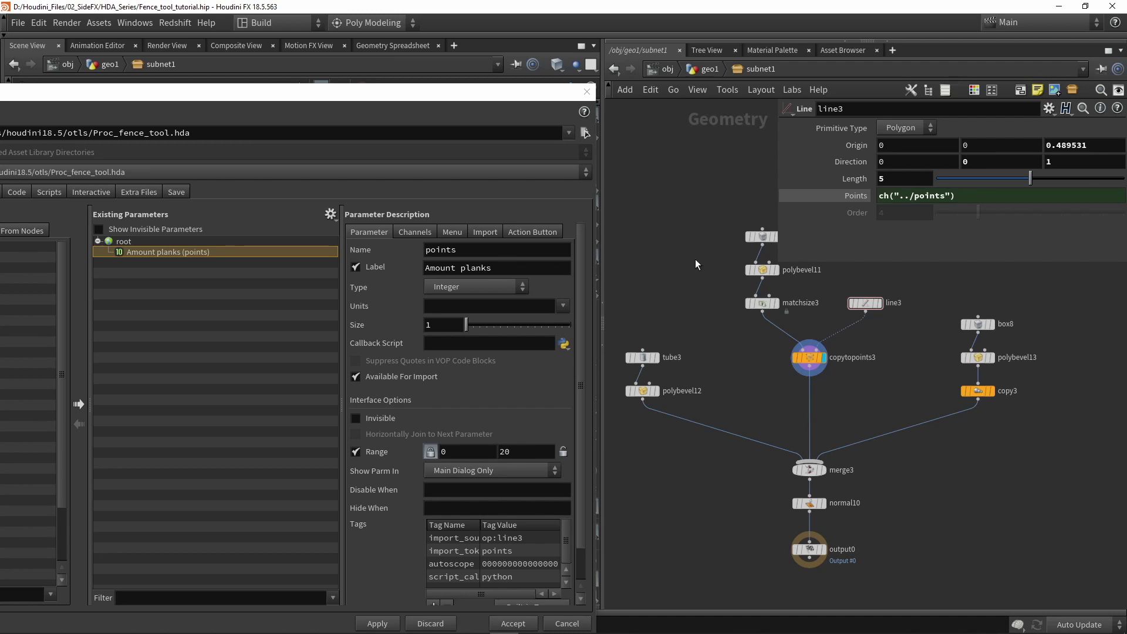
Step: Change the parameter's internal name from points to amount_planks and apply it
click(707, 69)
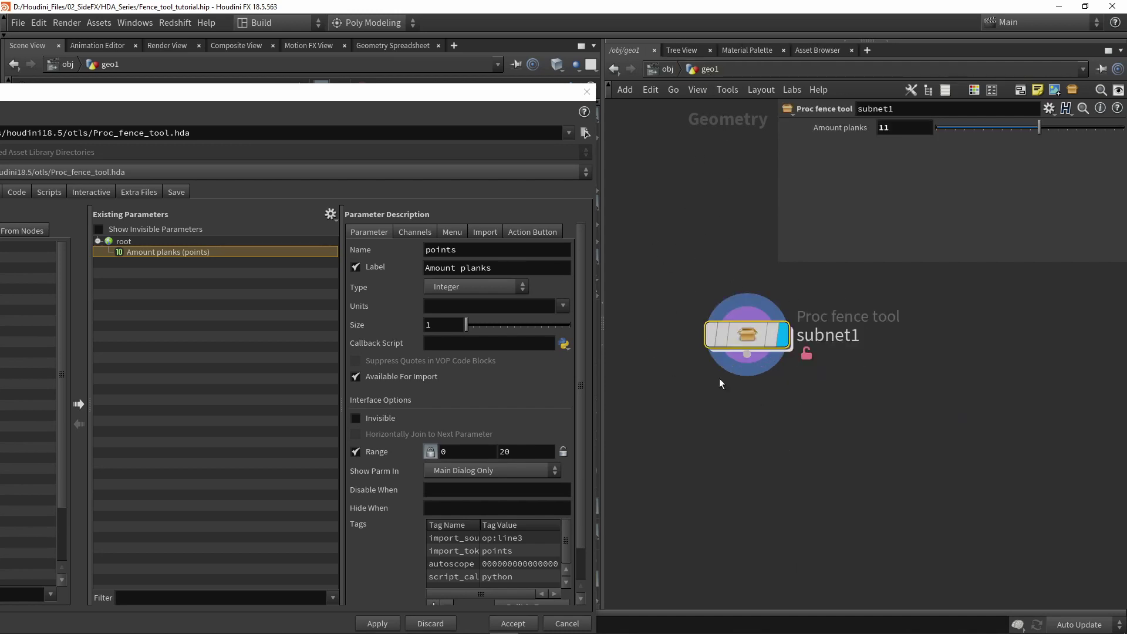
double_click(756, 343)
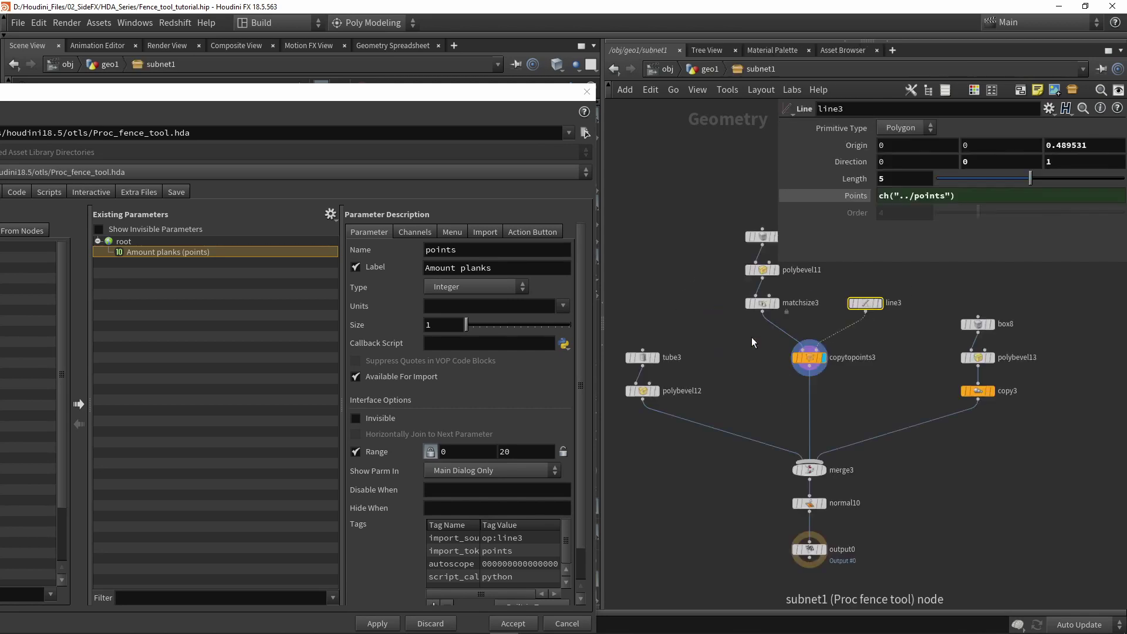
drag(914, 195, 944, 194)
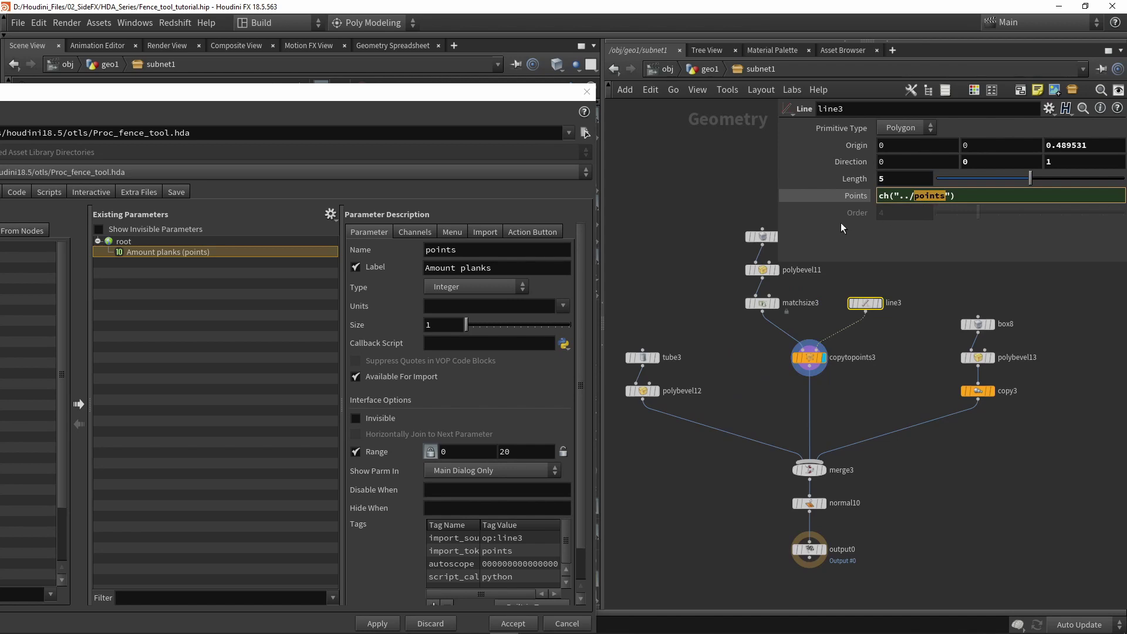
drag(461, 250, 397, 254)
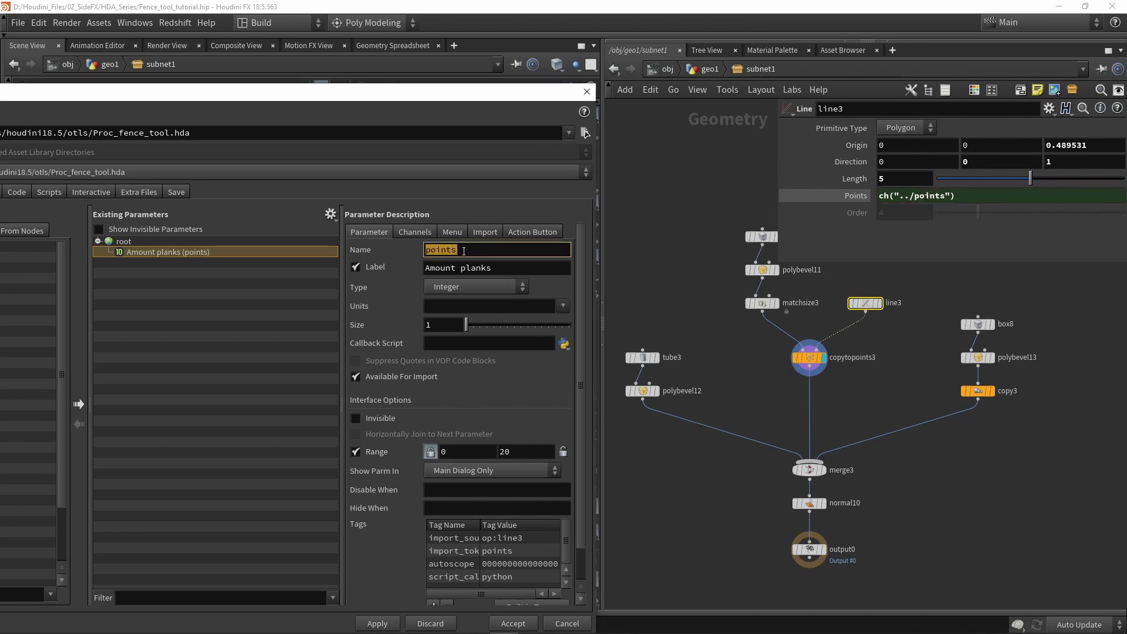
drag(468, 250, 416, 251)
text(amount_planks)
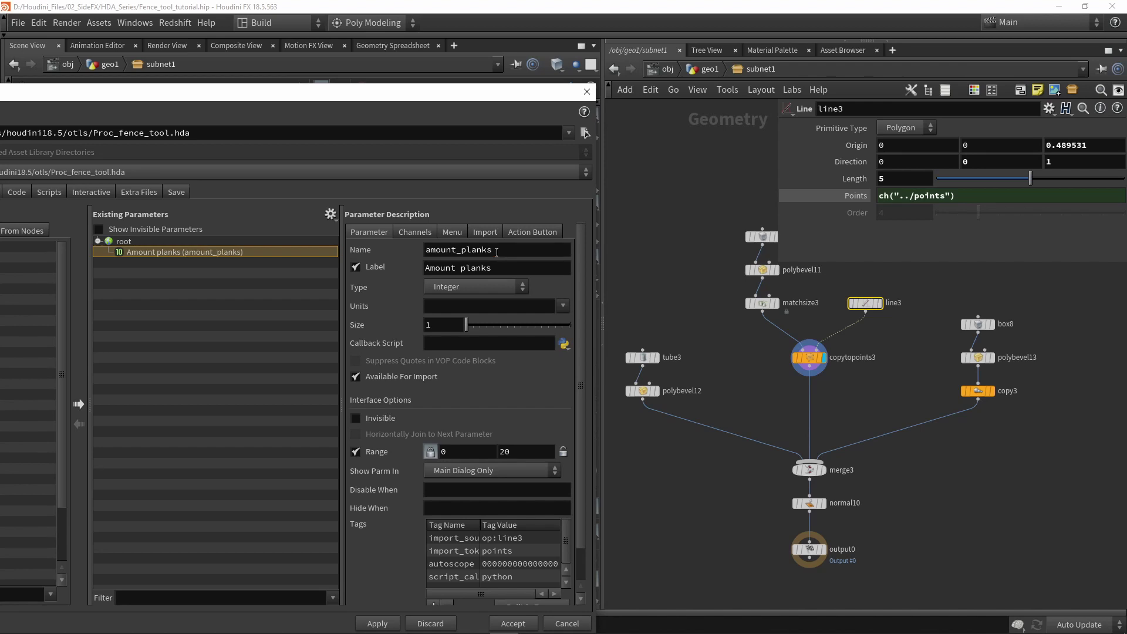
click(377, 623)
Step: Verify line3's Points expression now reads ch("../amount_planks") and copy it
drag(914, 196, 985, 196)
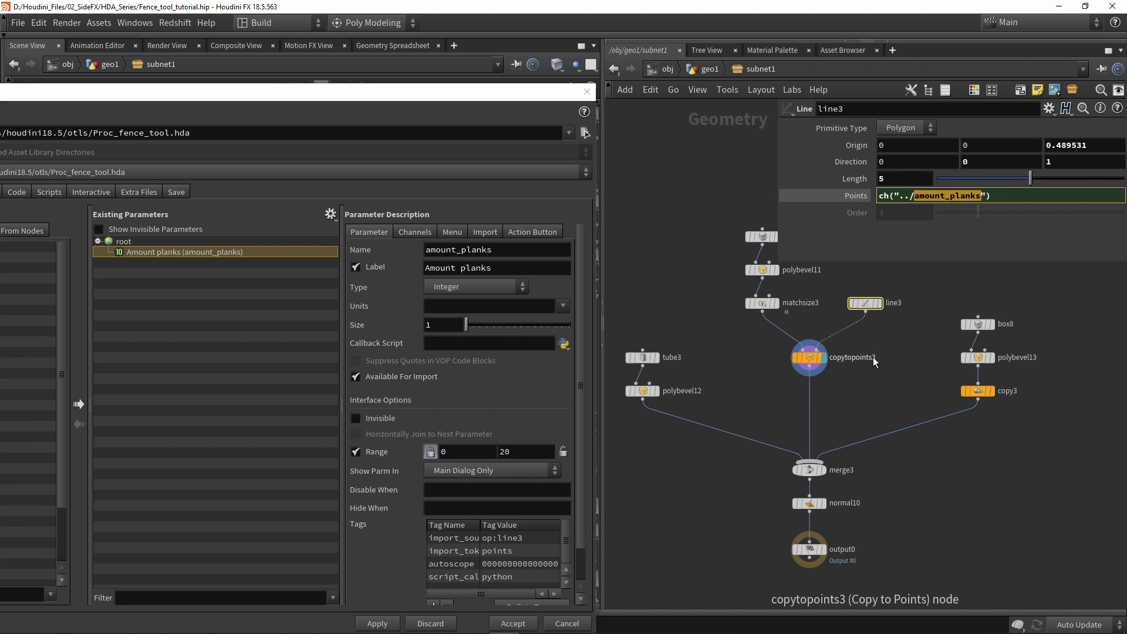
click(889, 376)
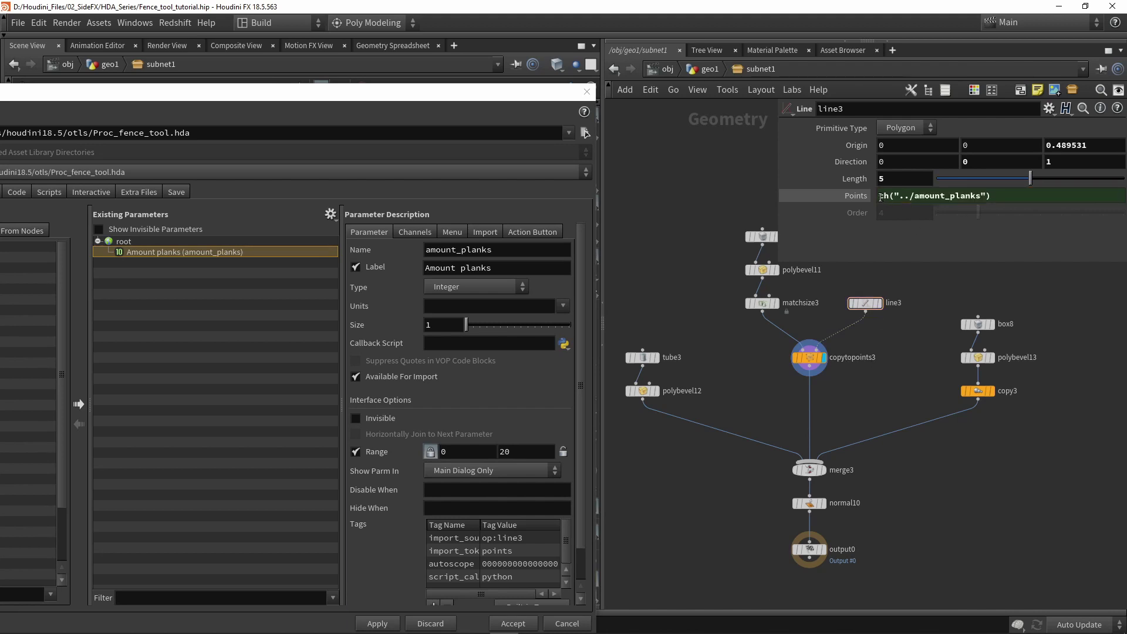
drag(879, 195, 993, 196)
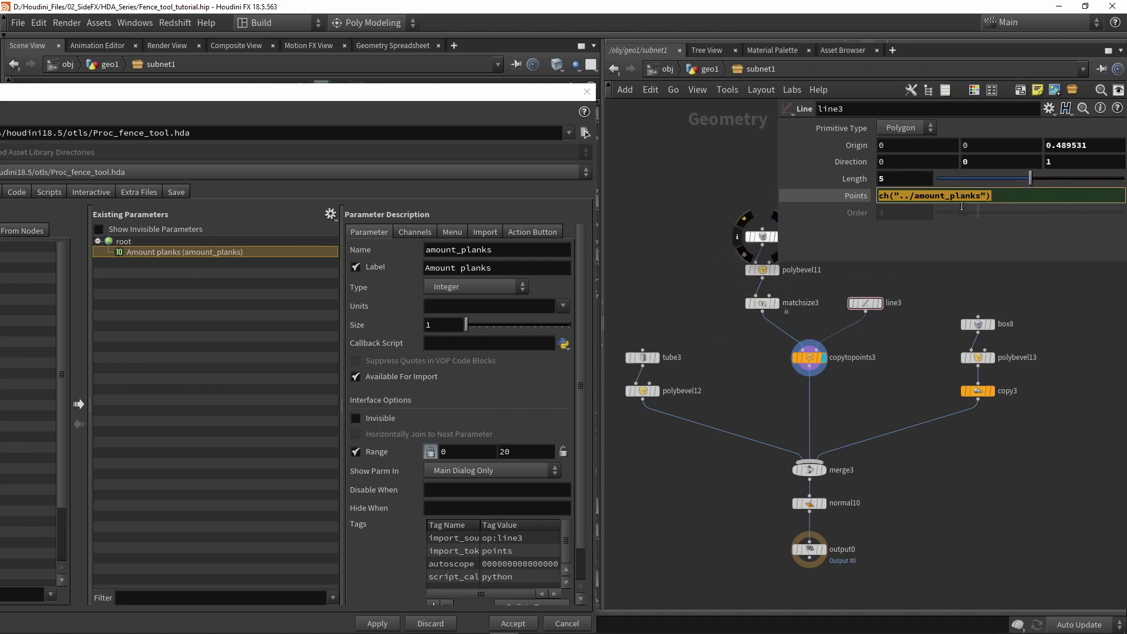
click(914, 379)
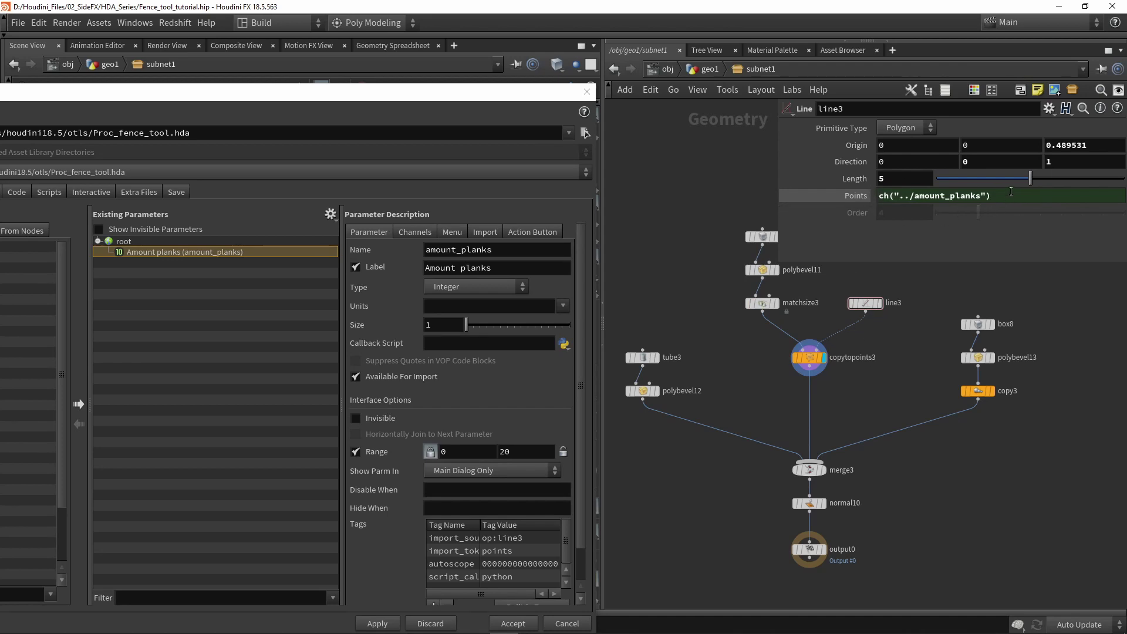
drag(1011, 192, 866, 205)
key(ctrl+c)
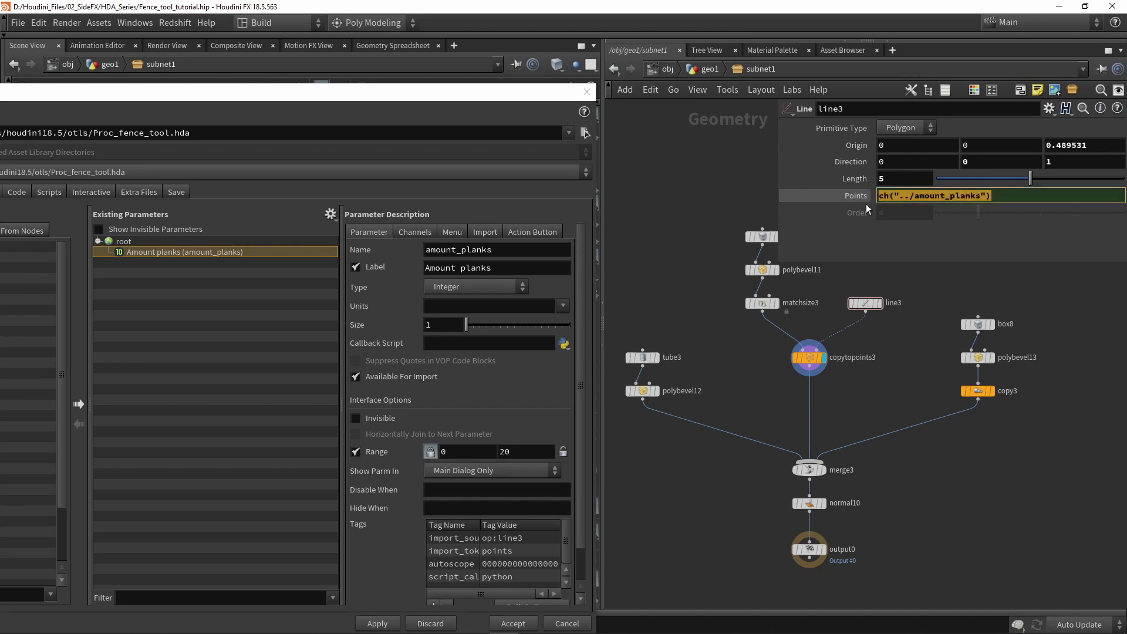
click(913, 350)
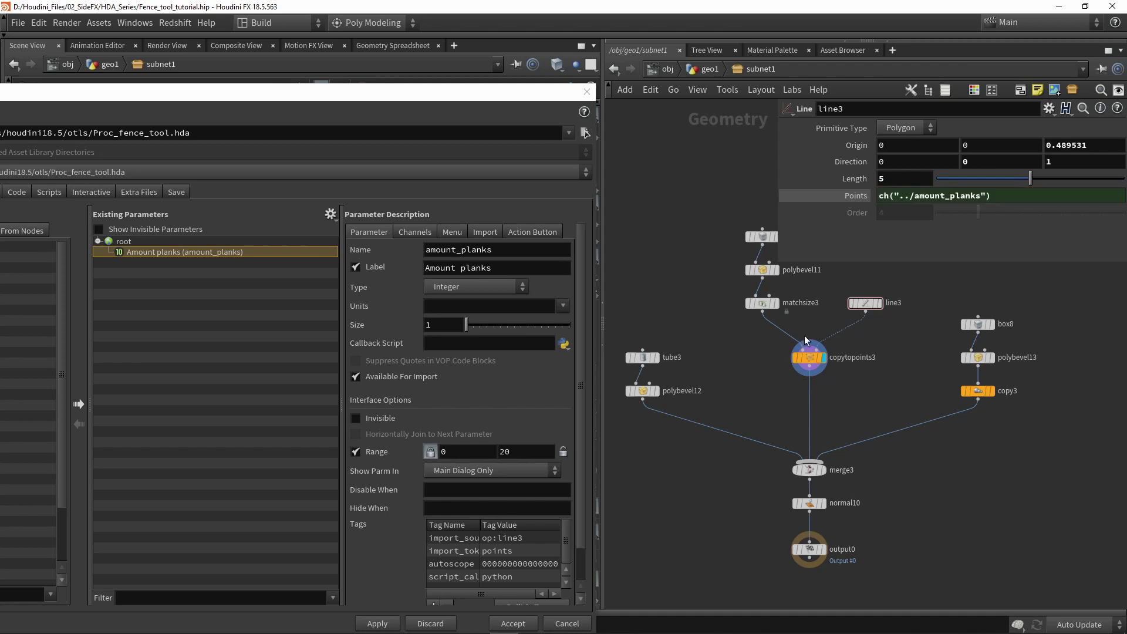
Step: Paste the ch("../amount_planks") expression into box9's Size Z
drag(502, 100, 496, 533)
middle_drag(711, 311, 687, 381)
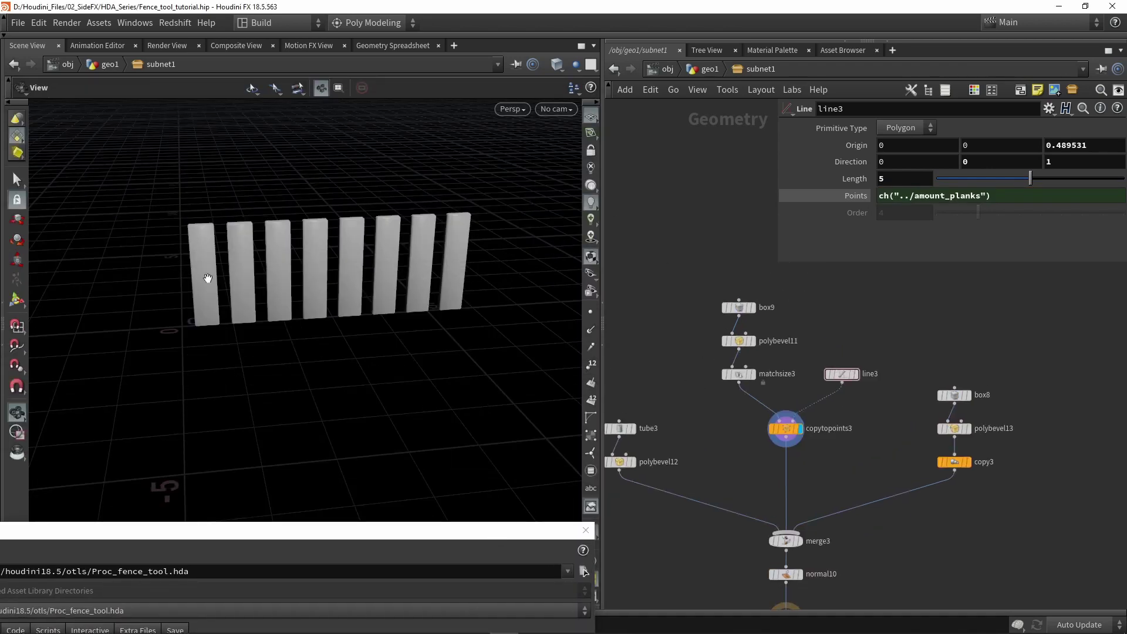
click(738, 308)
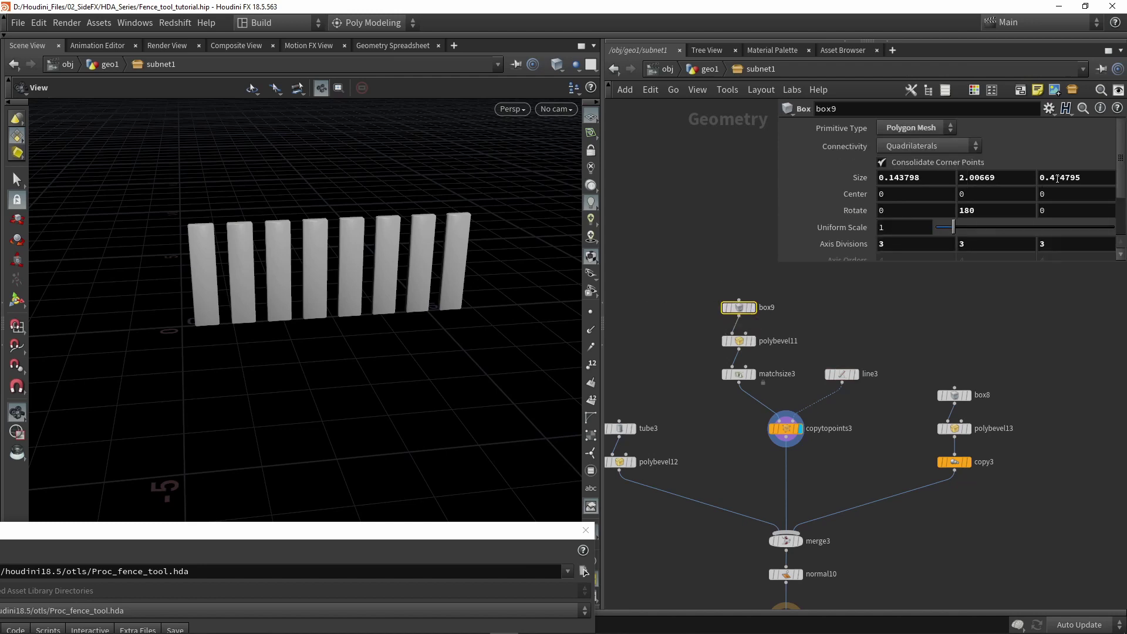
middle_drag(1072, 177, 1073, 180)
click(1073, 178)
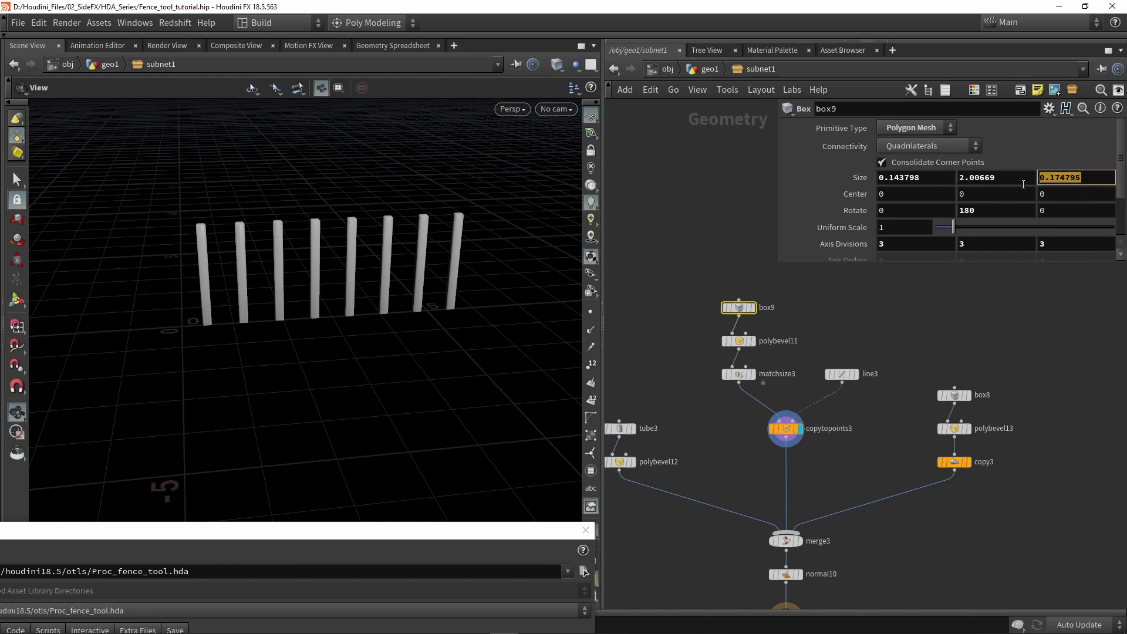
key(ctrl+v)
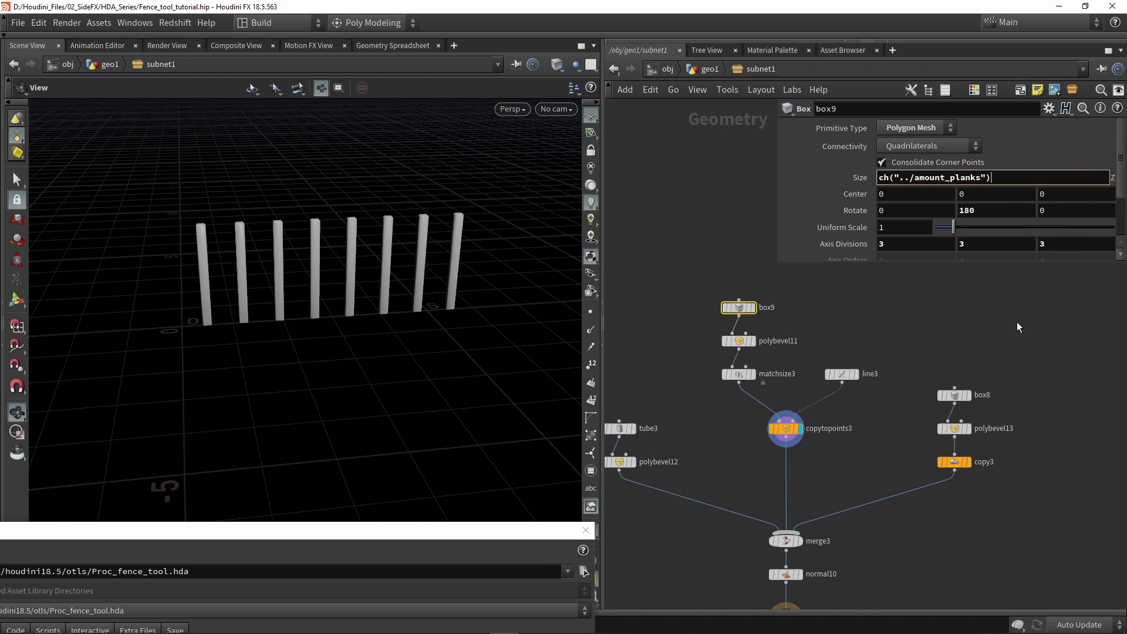
key(Return)
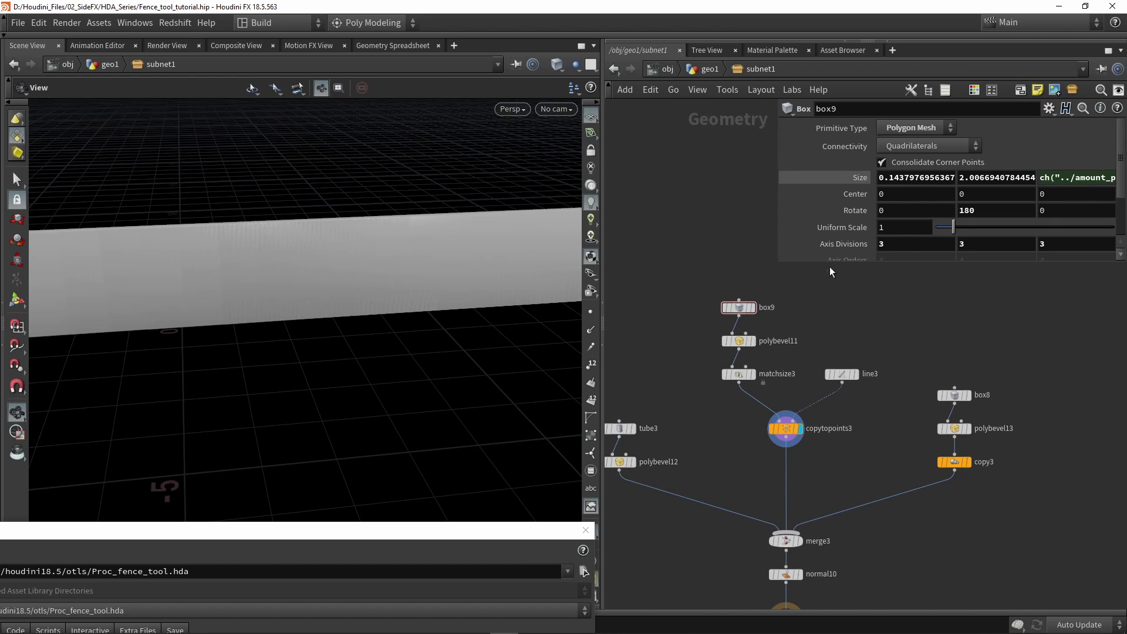
Step: Divide the Size Z expression by 10 so the eight planks stand apart with gaps
drag(779, 263, 629, 274)
click(1064, 175)
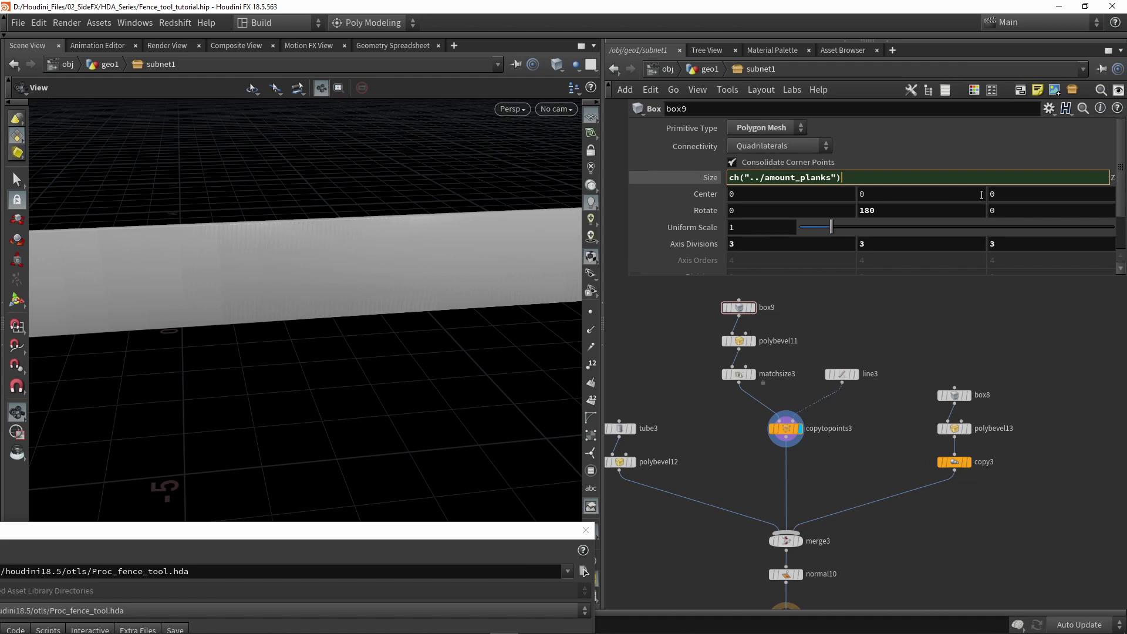
text(/10)
key(Return)
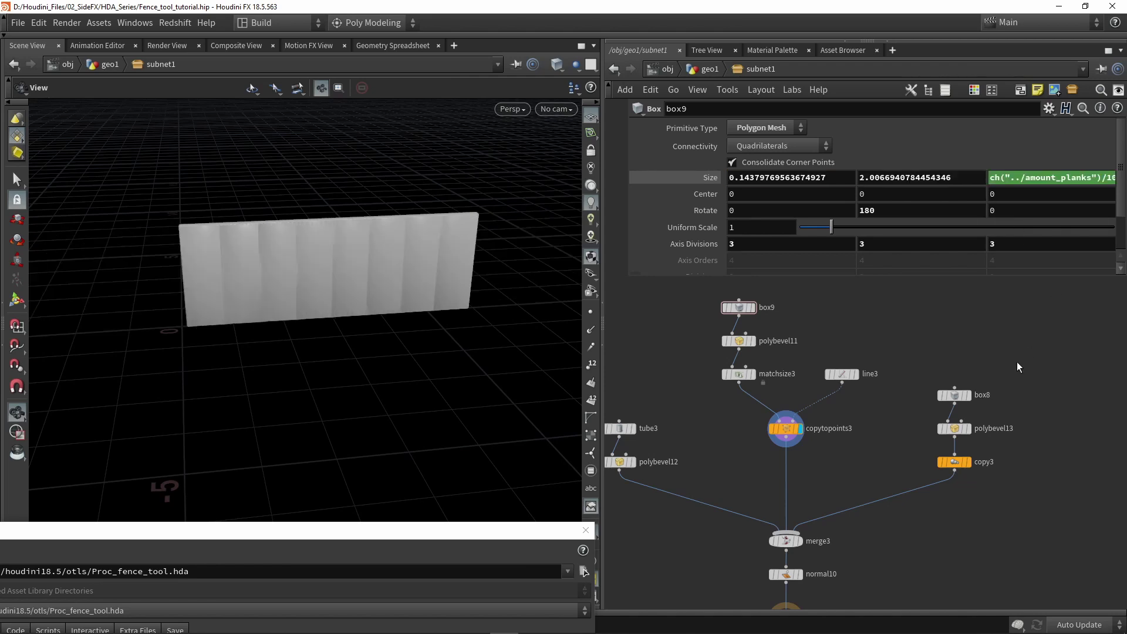
key(w)
key(w)
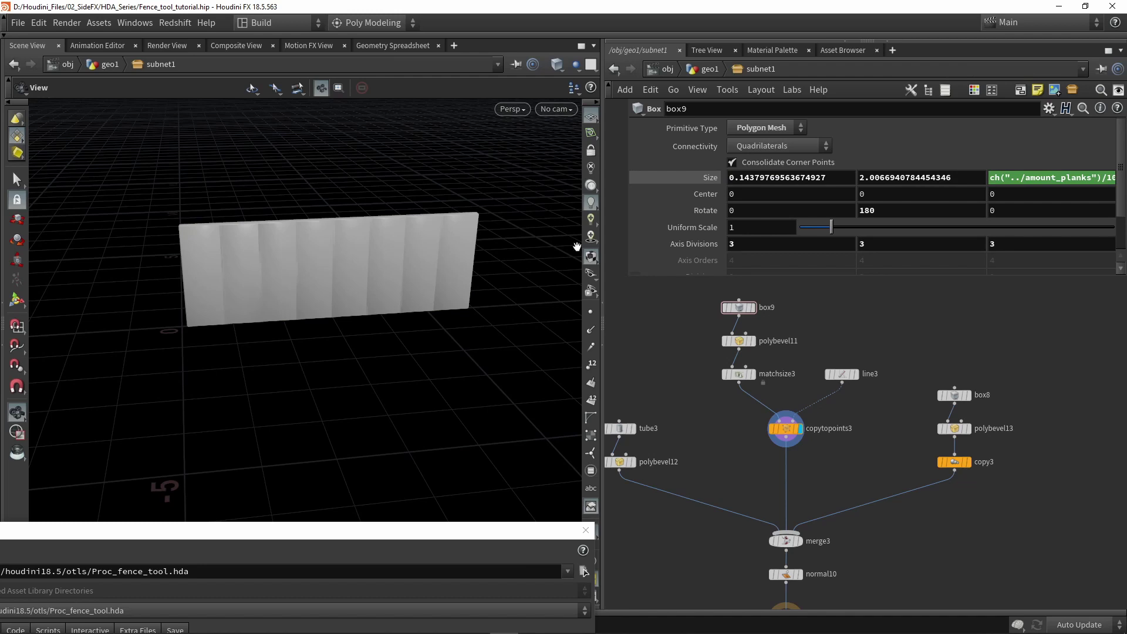
click(711, 178)
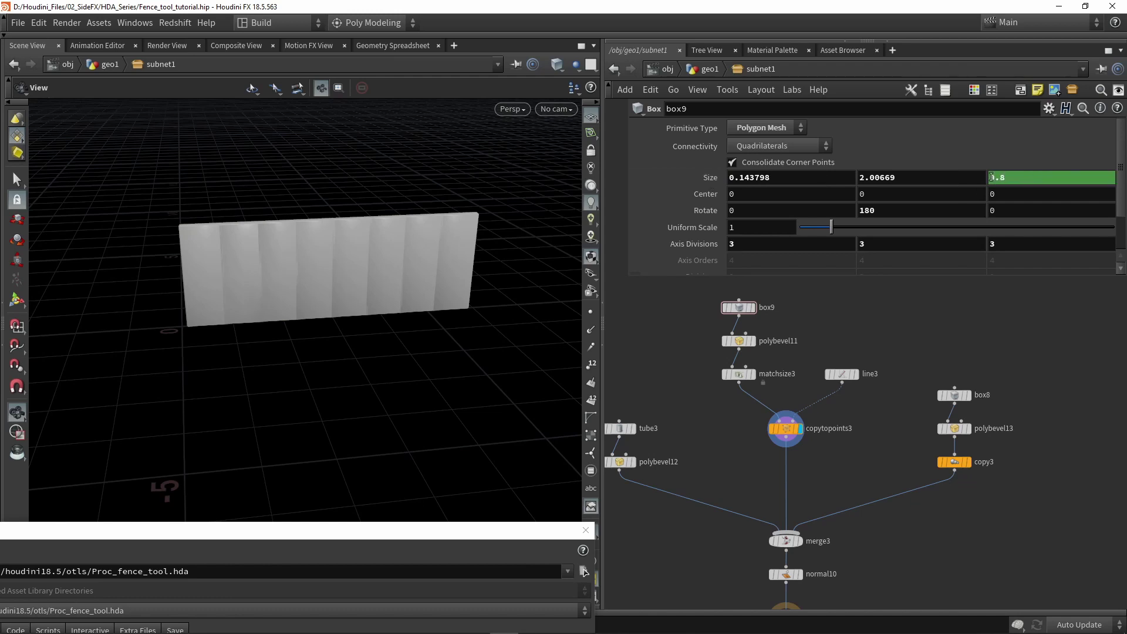
click(712, 178)
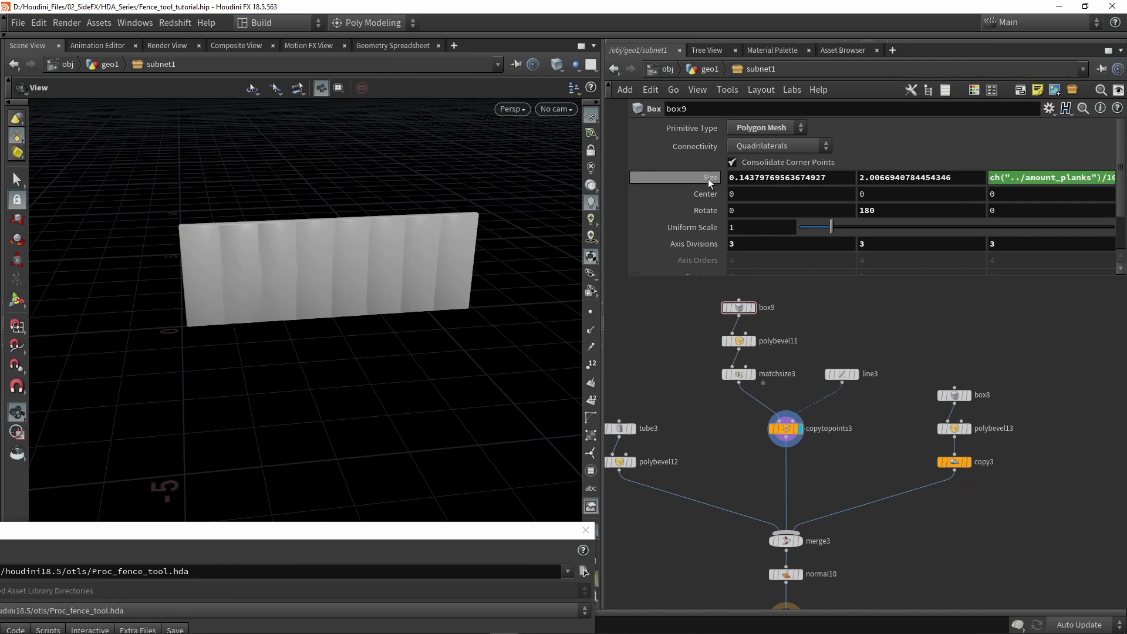
click(1023, 178)
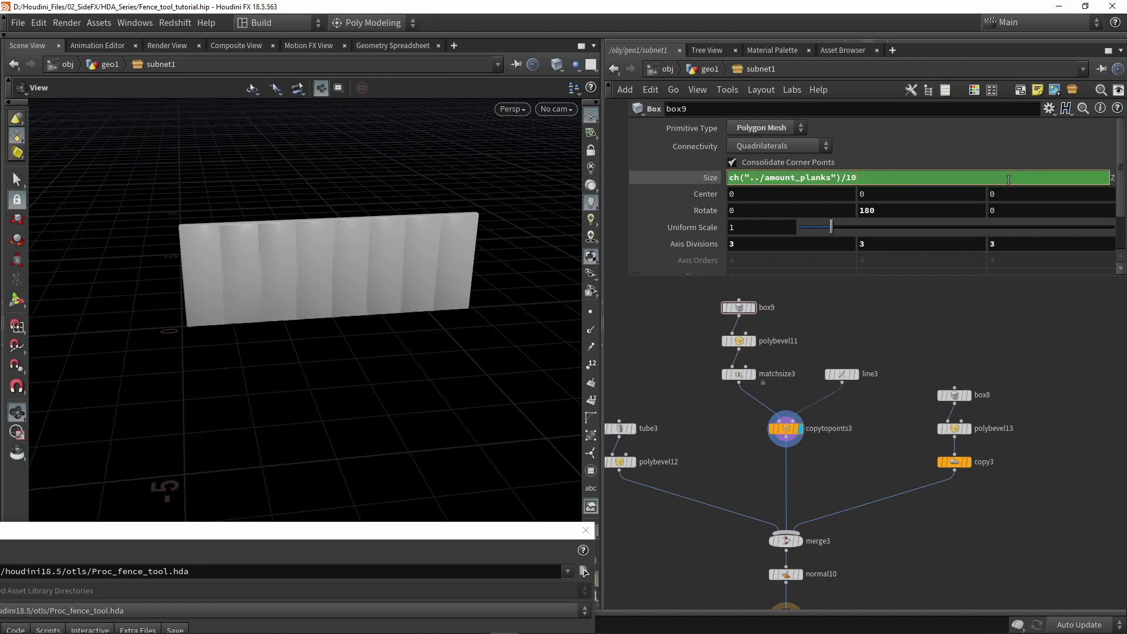
key(Return)
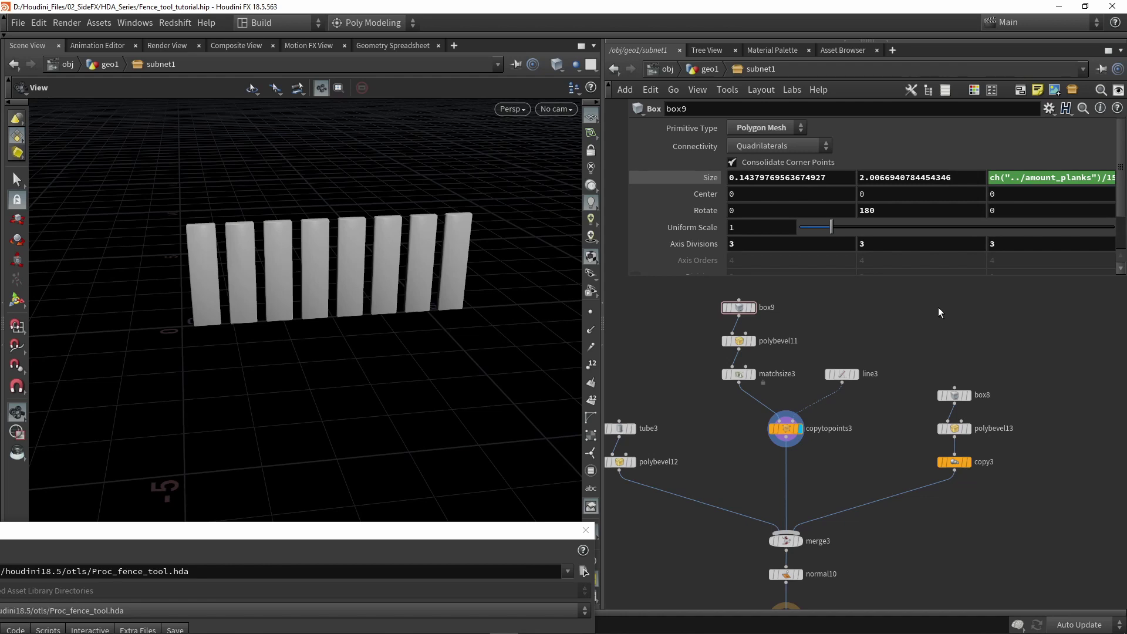
Step: At geo1, test Amount planks at 17 in wireframe, then lower it back to 8
click(702, 69)
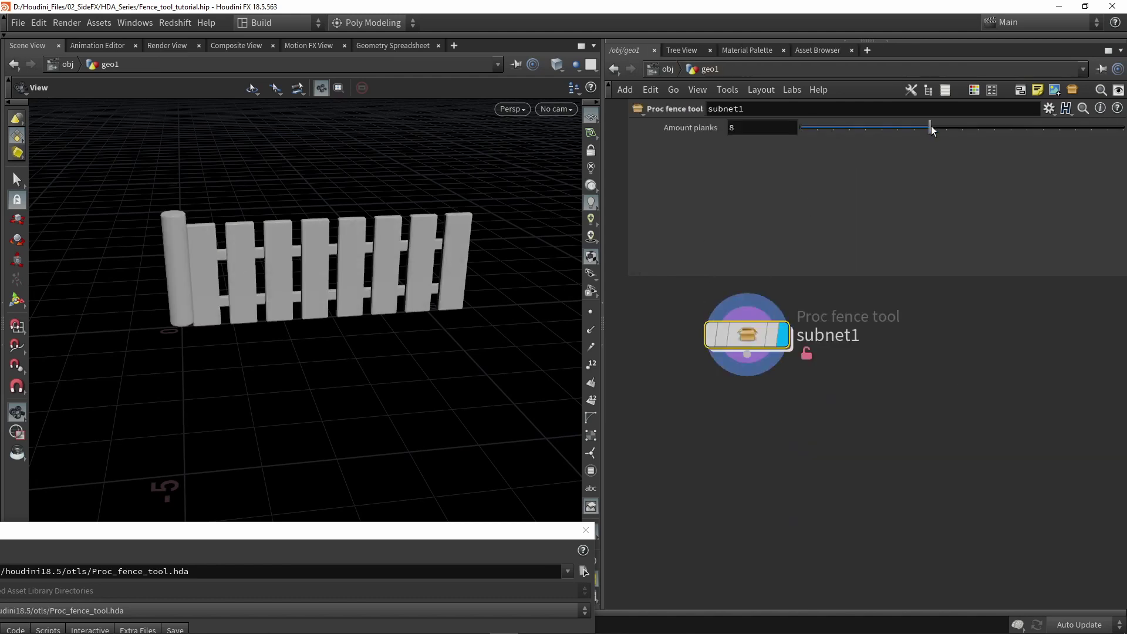
drag(936, 129, 1068, 128)
key(w)
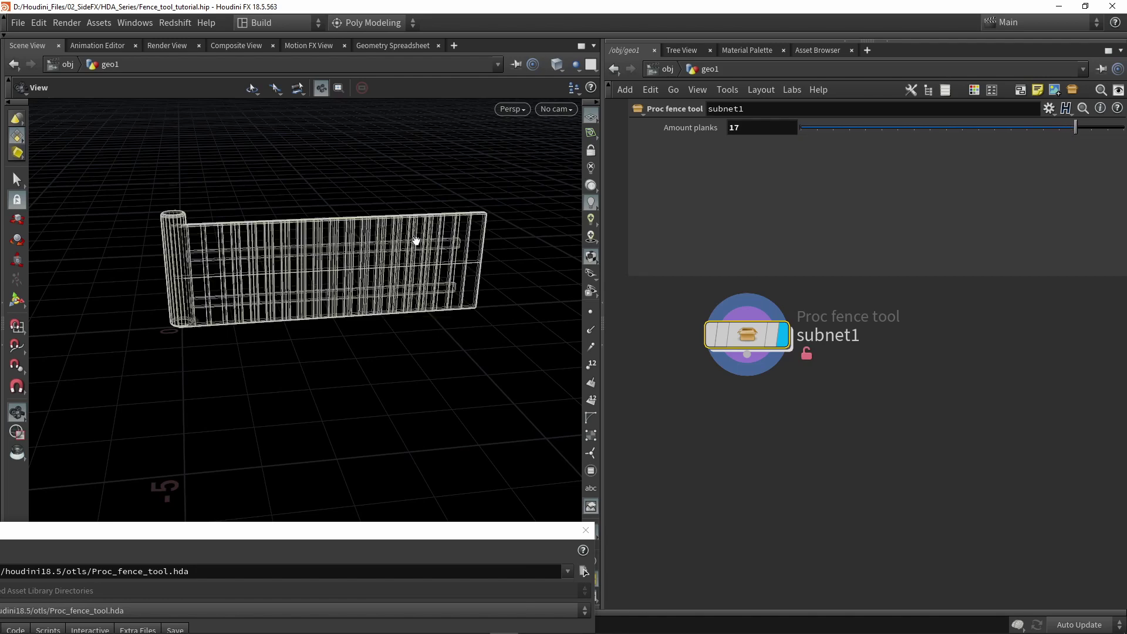
mouse_move(441, 231)
mouse_down()
mouse_move(306, 240)
mouse_move(427, 218)
mouse_up()
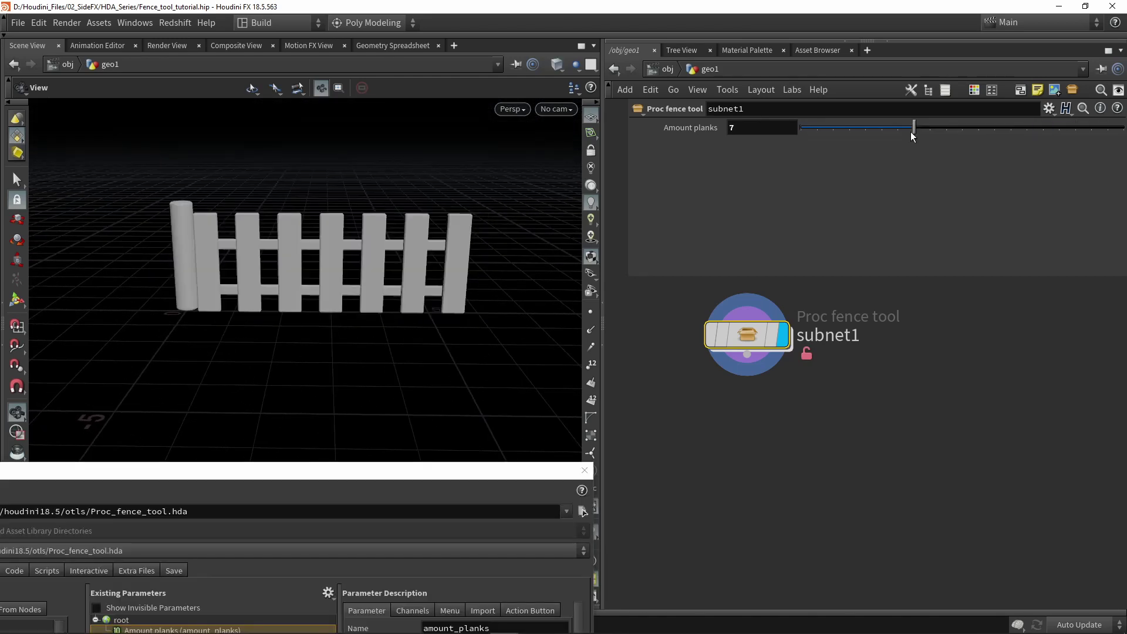
mouse_move(911, 131)
mouse_down()
mouse_move(821, 131)
mouse_move(967, 133)
mouse_move(887, 134)
mouse_move(956, 132)
mouse_move(930, 136)
mouse_up()
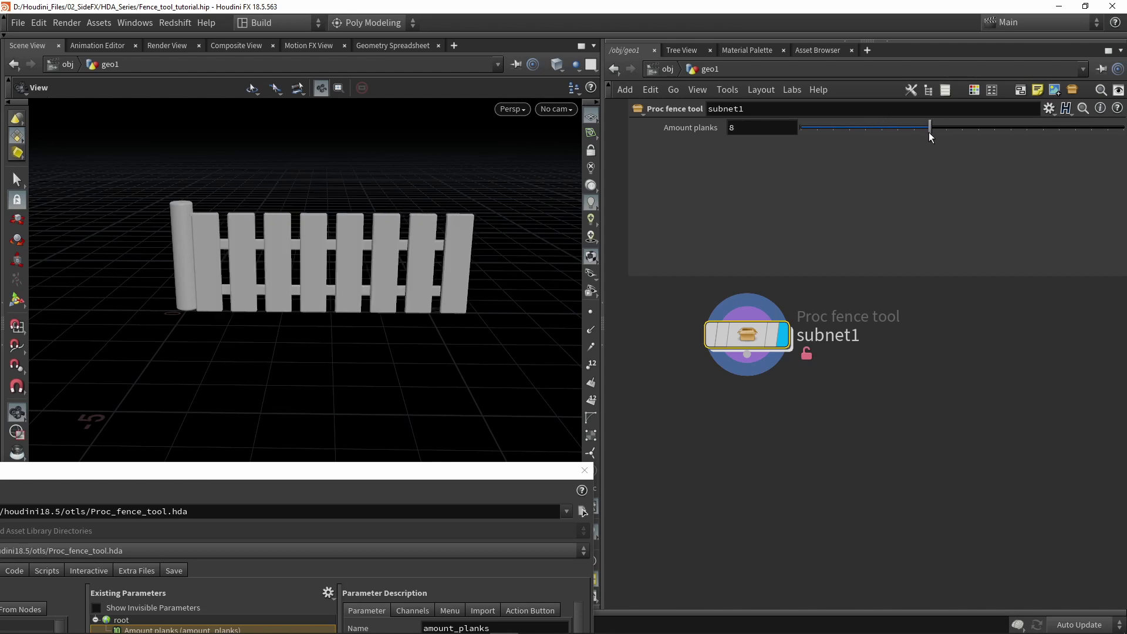
Step: Inside subnet1, replace box9's Size Z expression with a fixed 0.5 and delete its channel
double_click(747, 341)
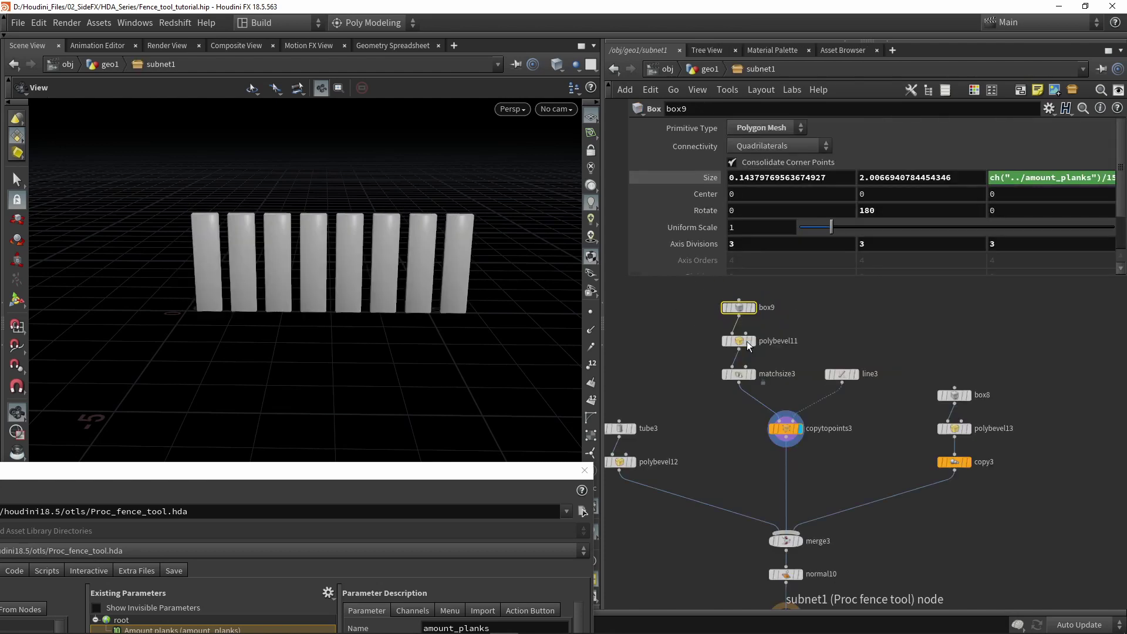
click(1020, 179)
drag(1020, 179, 711, 189)
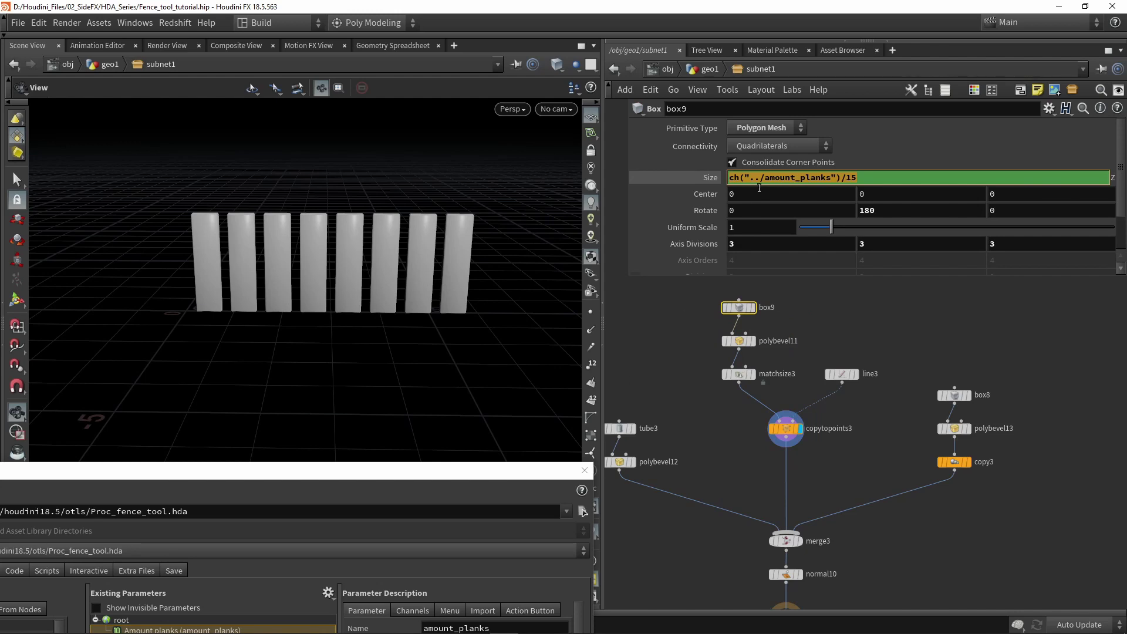
text(0.5)
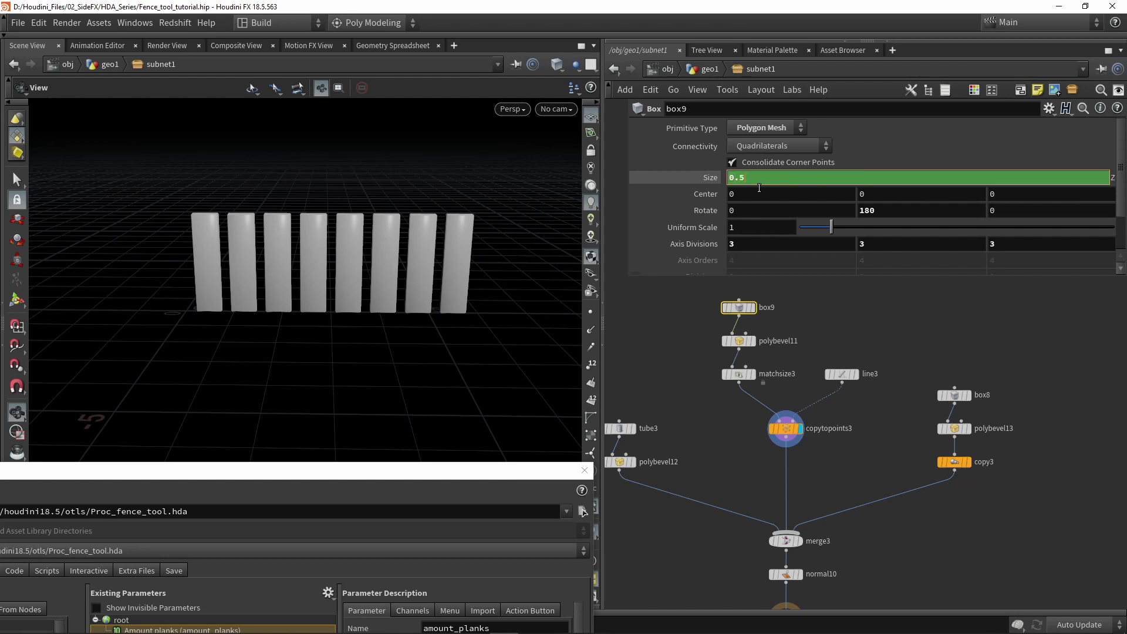
key(Return)
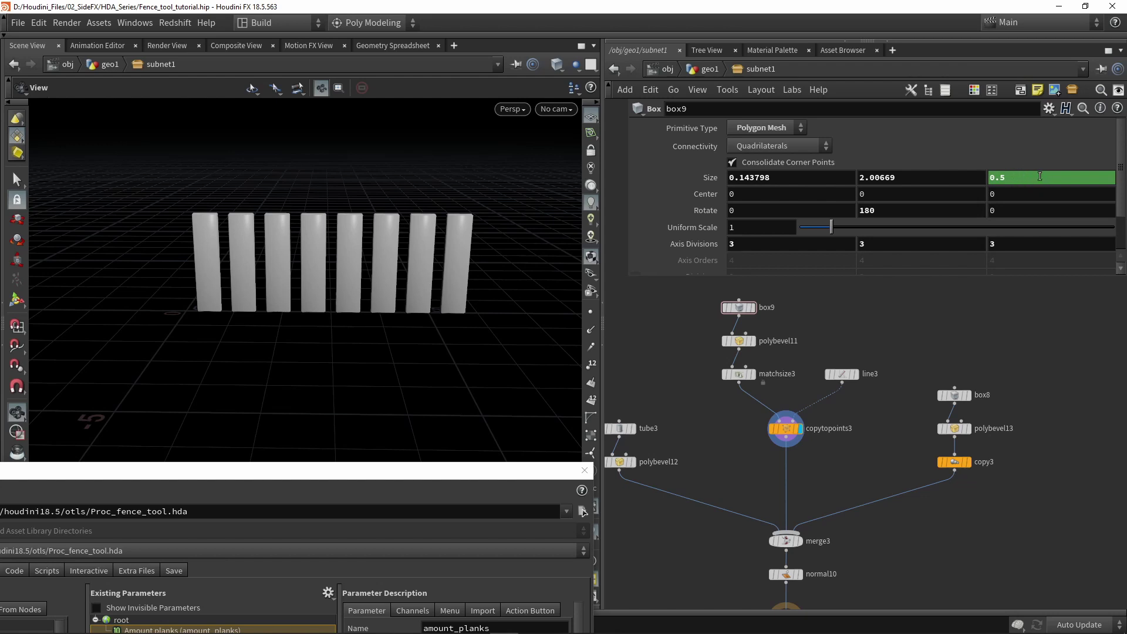
right_click(1025, 176)
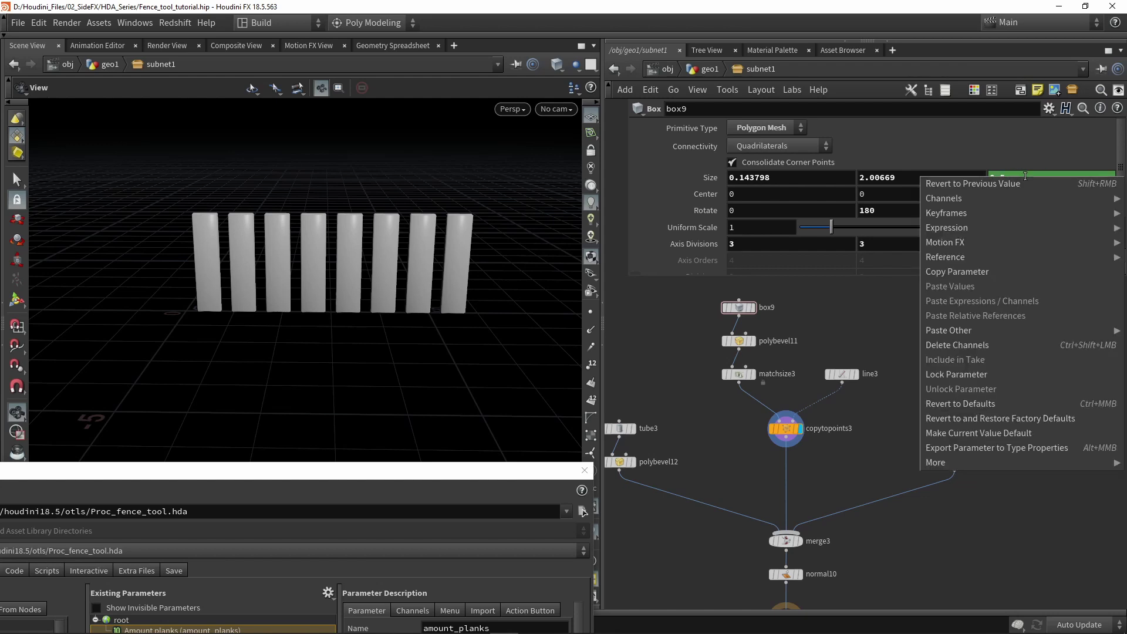
click(974, 350)
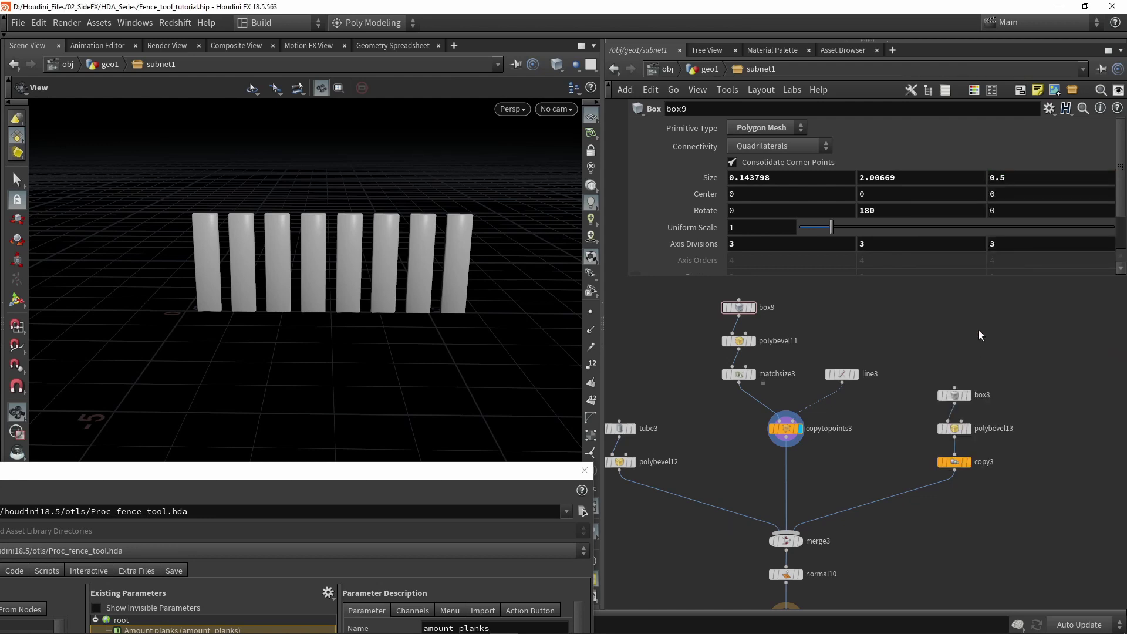
Step: Check line3's plank-count link, then return up to the geo1 network
click(840, 374)
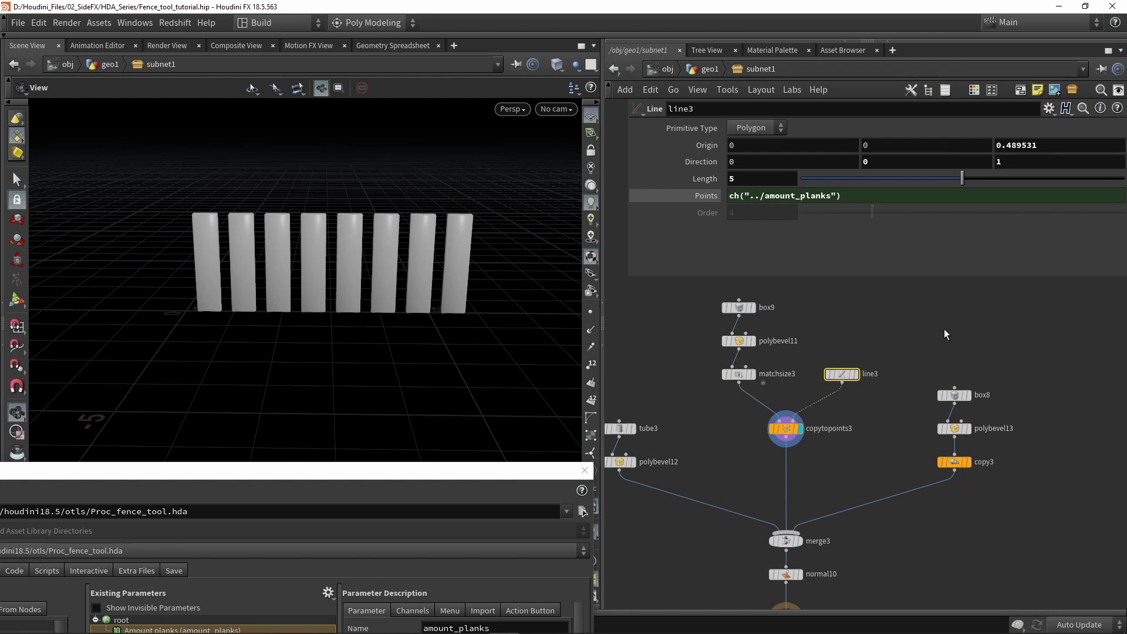
click(680, 390)
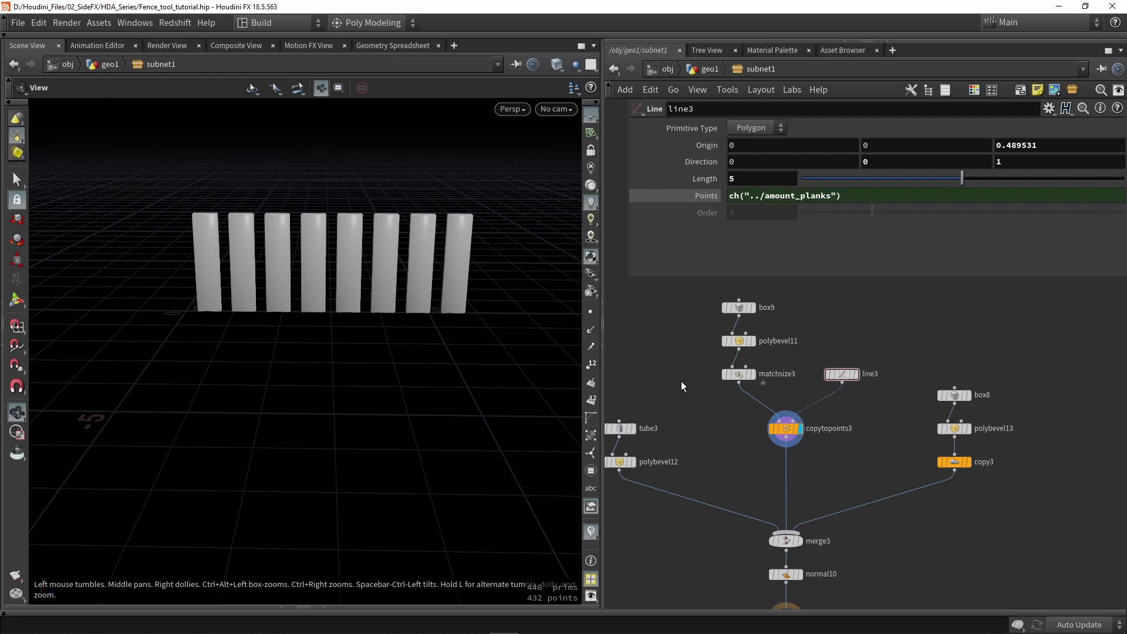
click(709, 69)
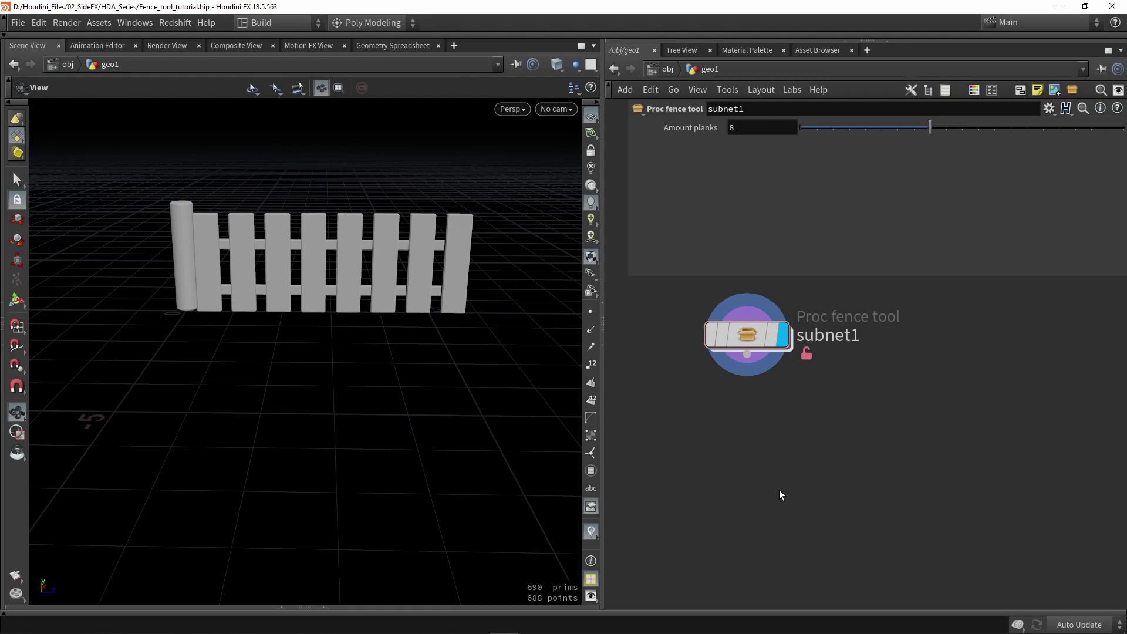
Step: Place a second Proc fence tool node, Proc_fence_tool1, display it, and set Amount planks to 4
key(Tab)
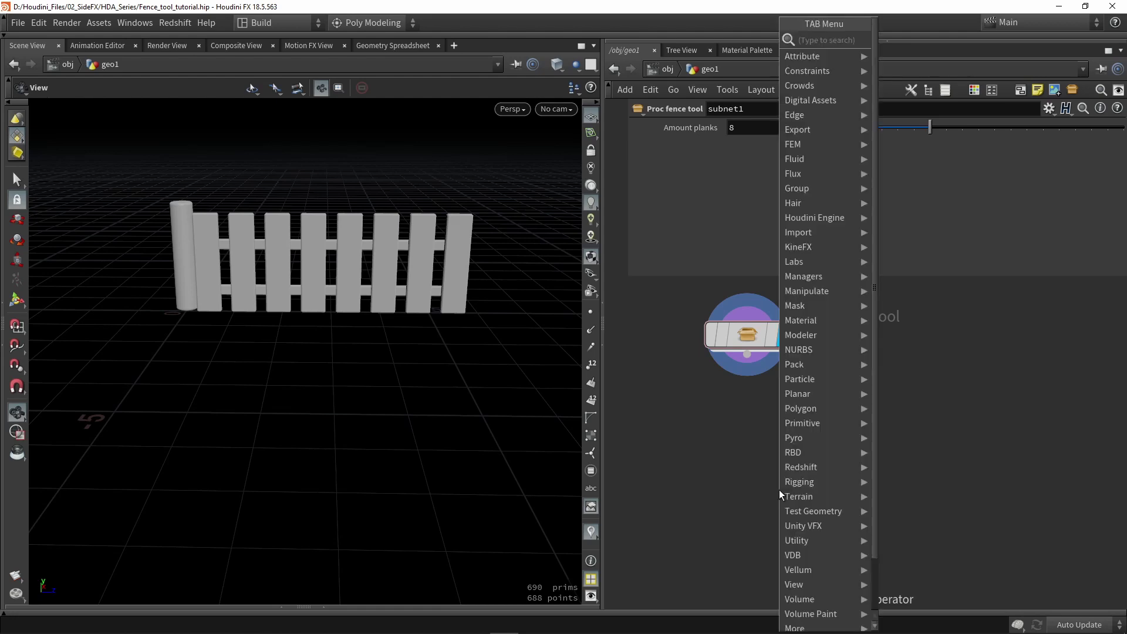
text(fence)
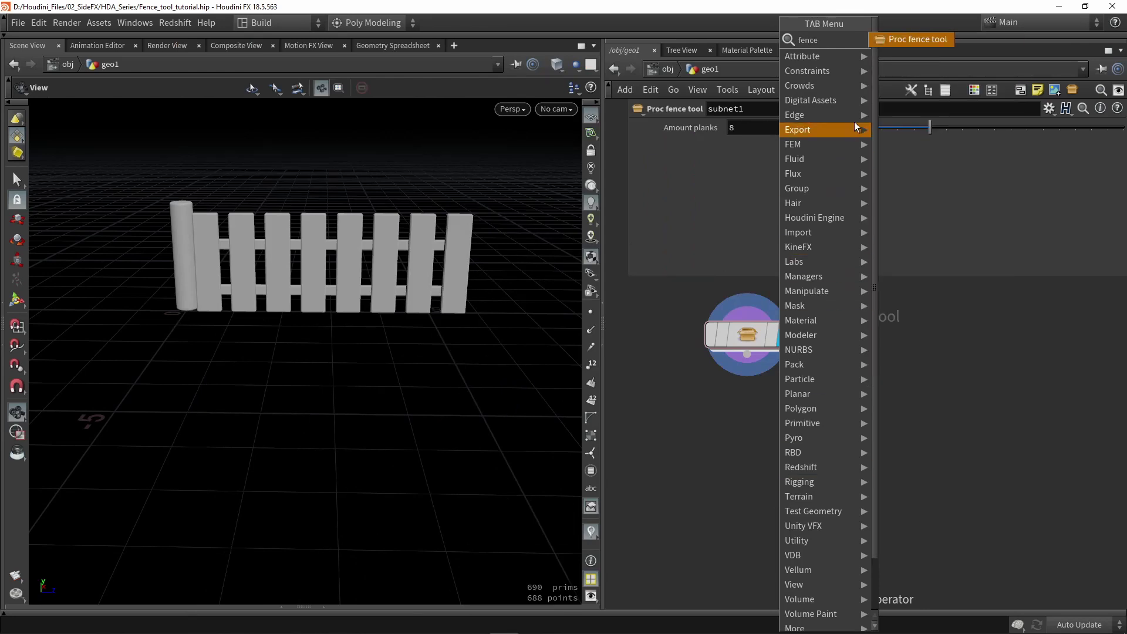
click(914, 41)
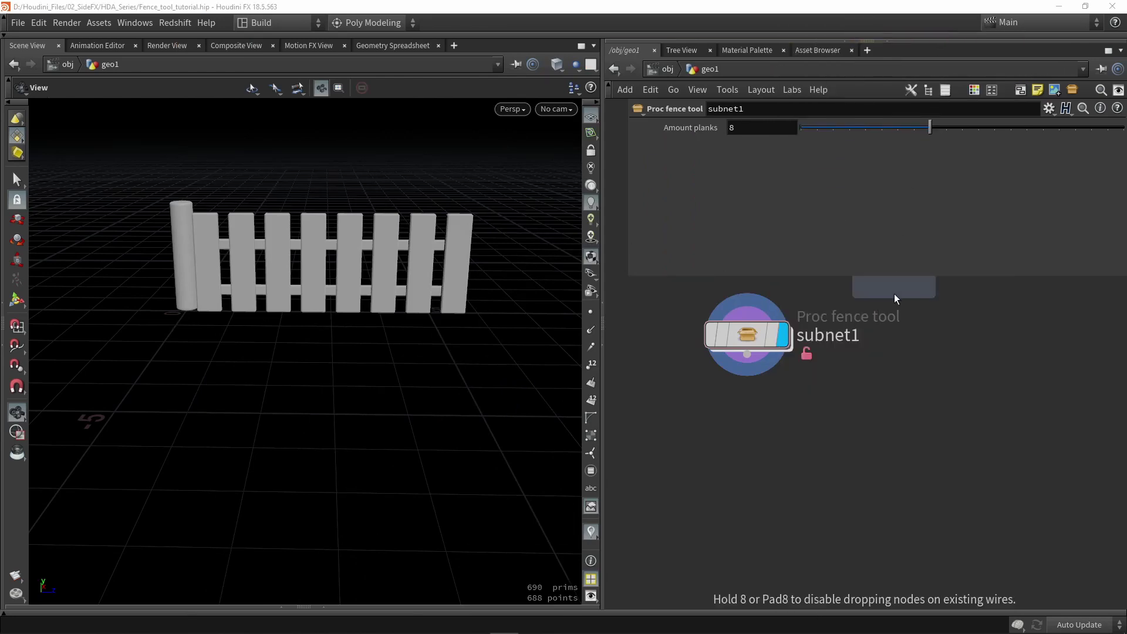
click(892, 453)
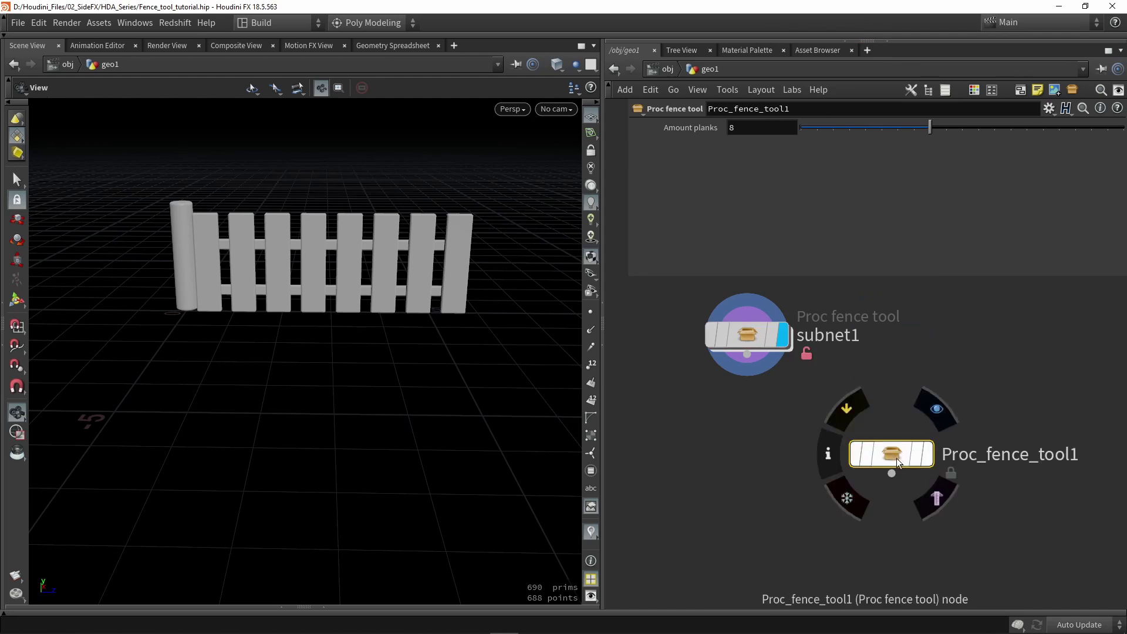
click(929, 458)
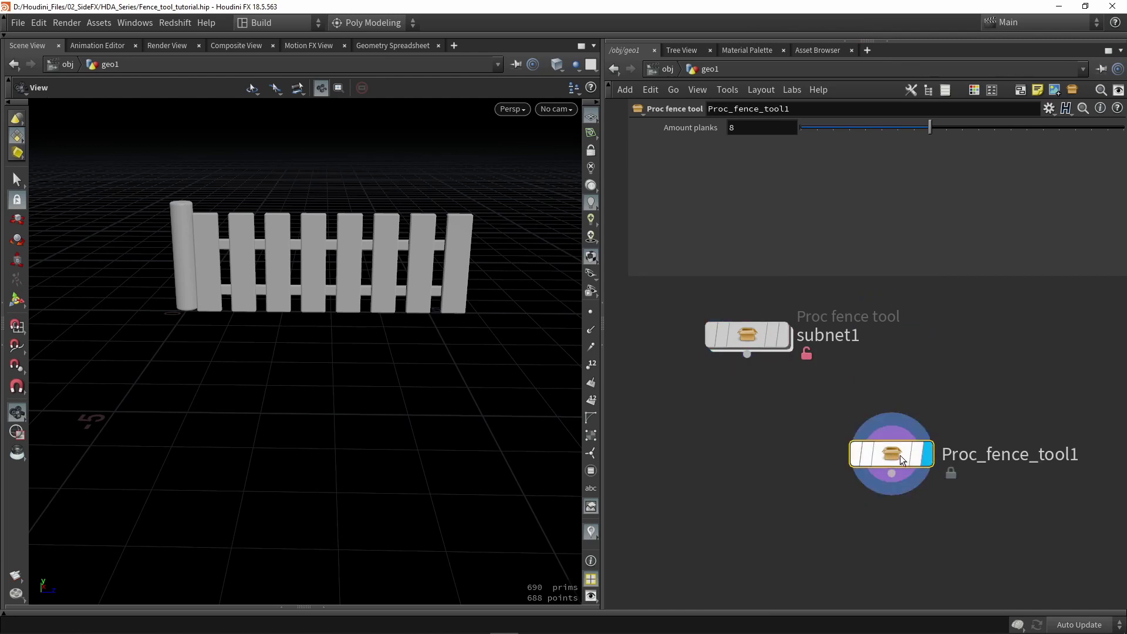
drag(360, 322, 423, 340)
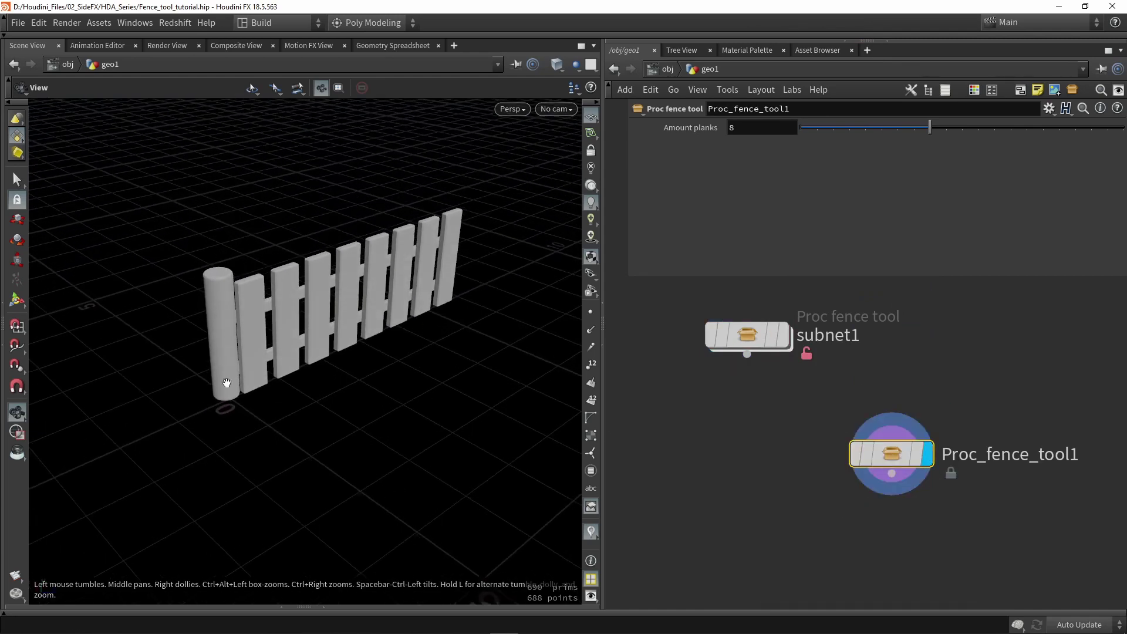
drag(930, 127, 864, 129)
click(750, 336)
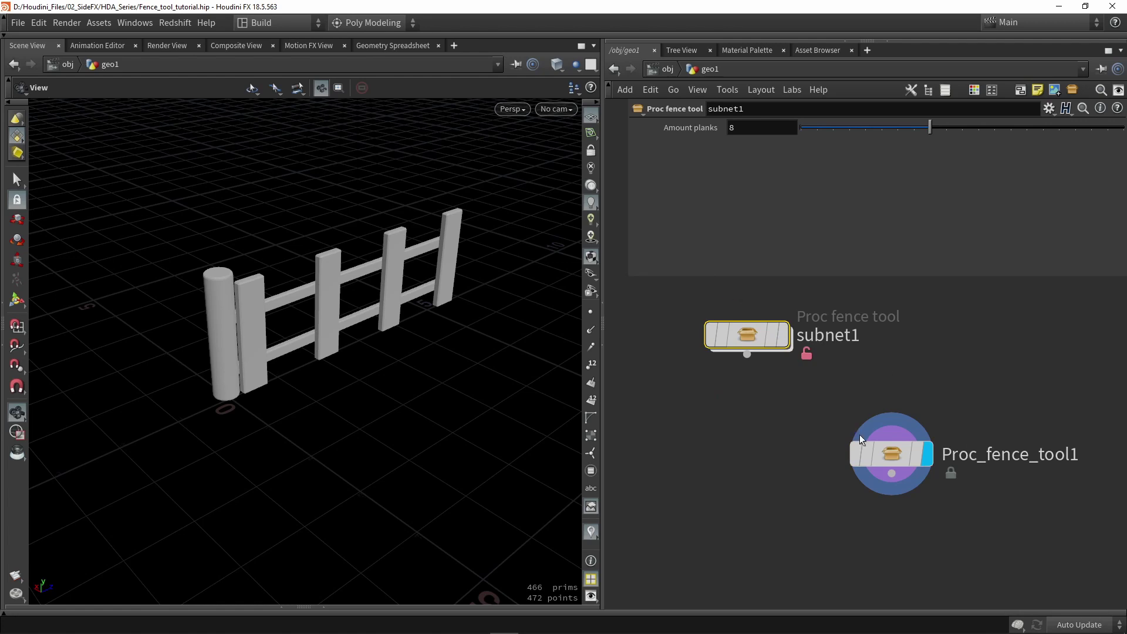
click(887, 453)
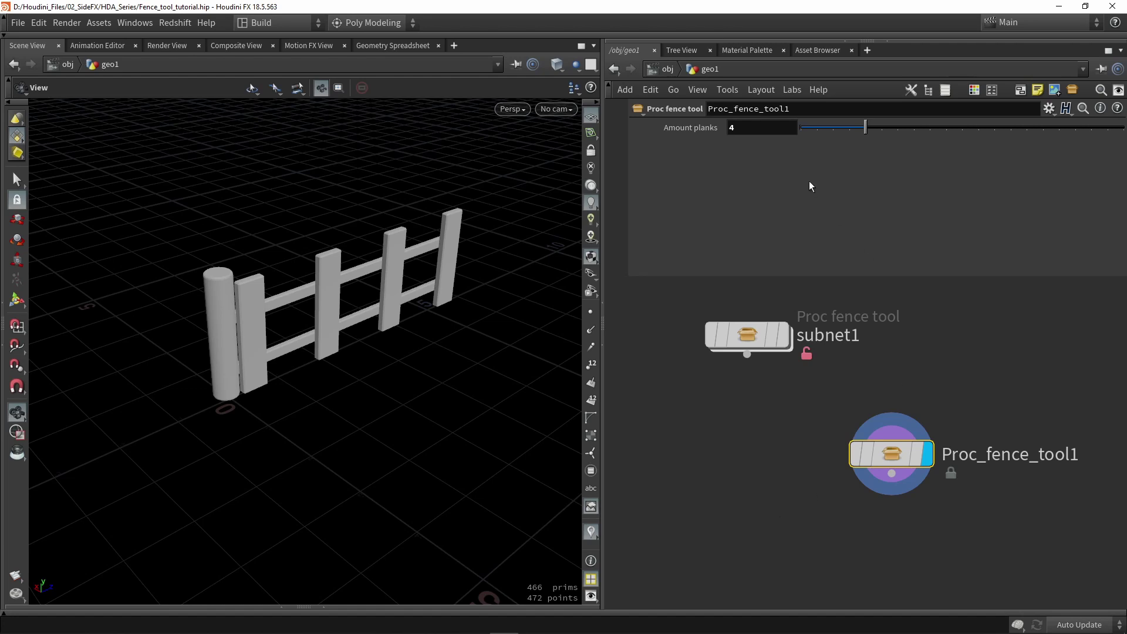
Step: Drag Proc_fence_tool1's Amount planks to 10 and reposition the node directly under subnet1
drag(862, 128, 959, 138)
mouse_move(397, 246)
mouse_down()
mouse_move(330, 216)
mouse_move(379, 241)
mouse_up()
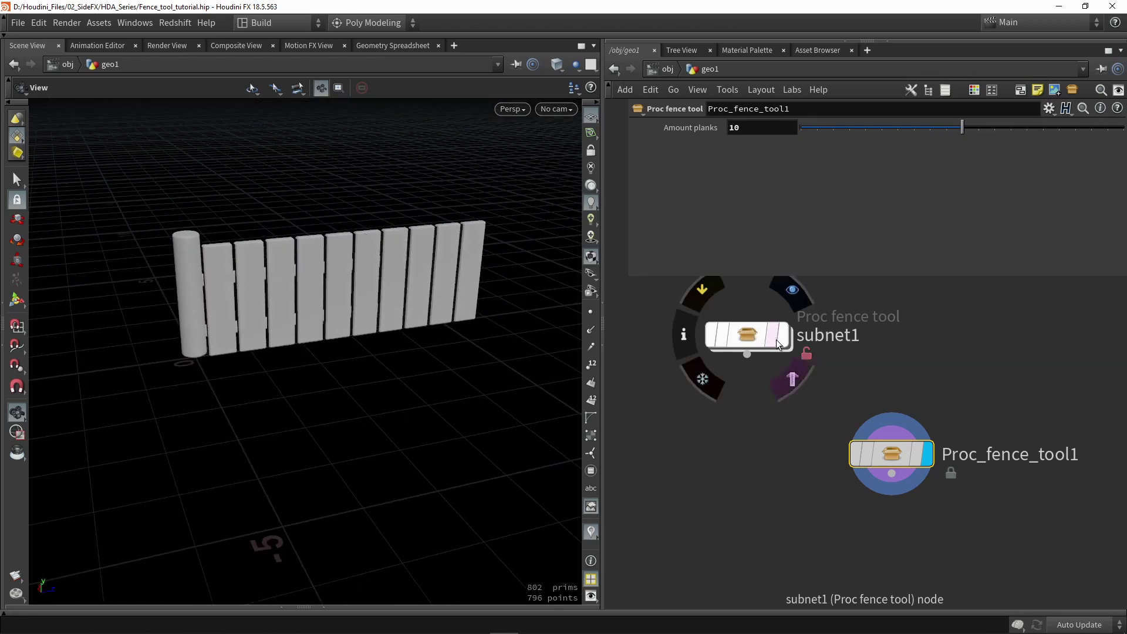
mouse_move(897, 449)
drag(897, 450, 749, 473)
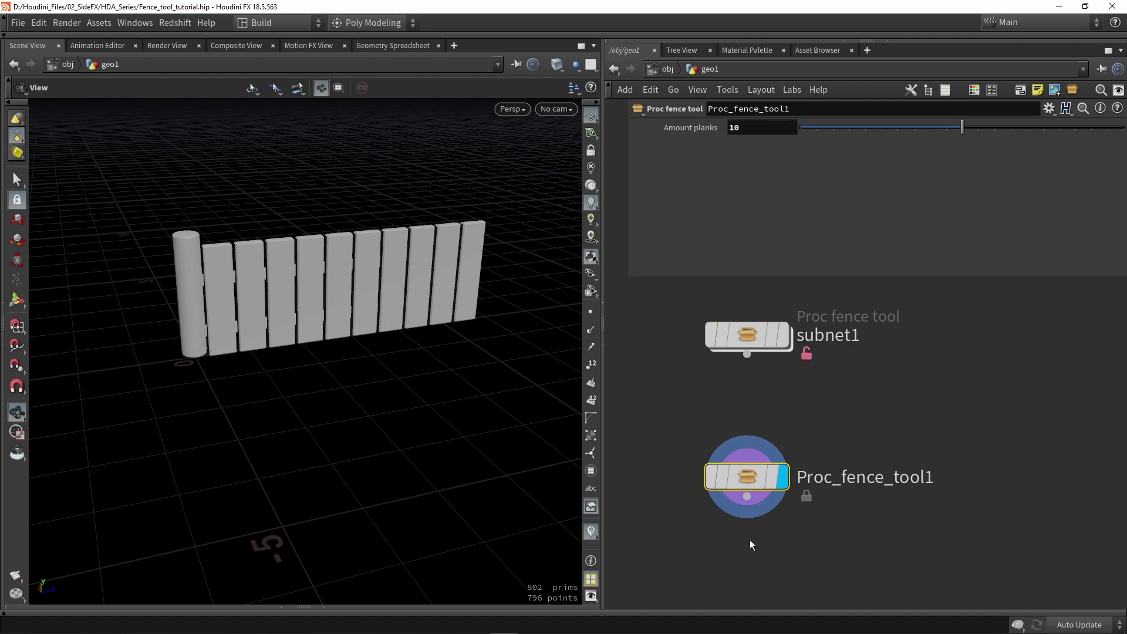
double_click(745, 482)
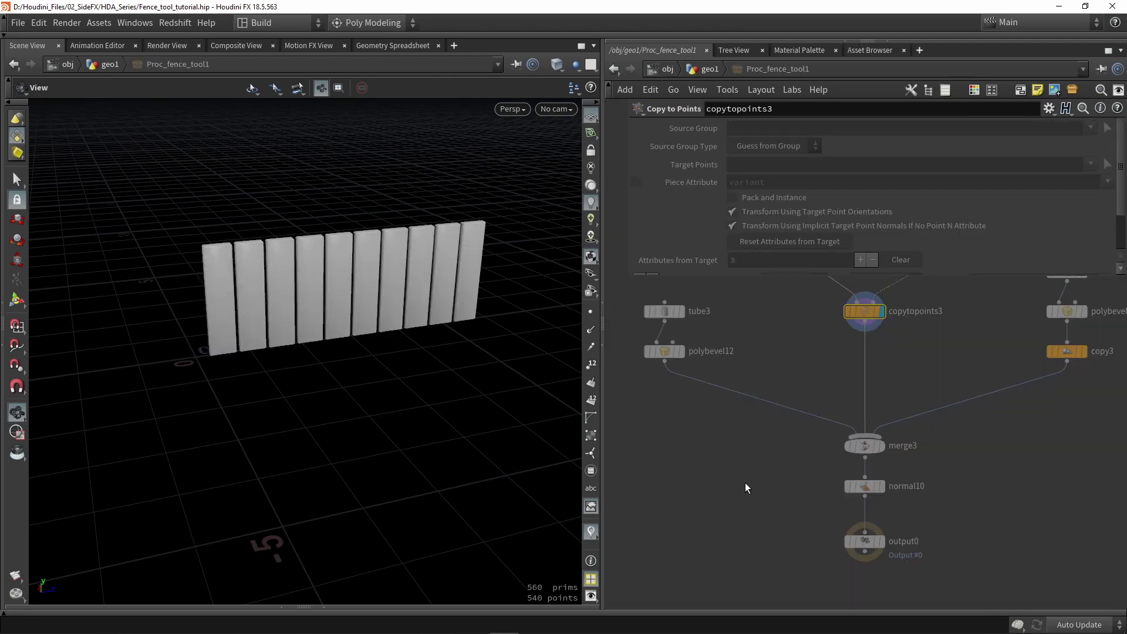
scroll(748, 485, down, 5)
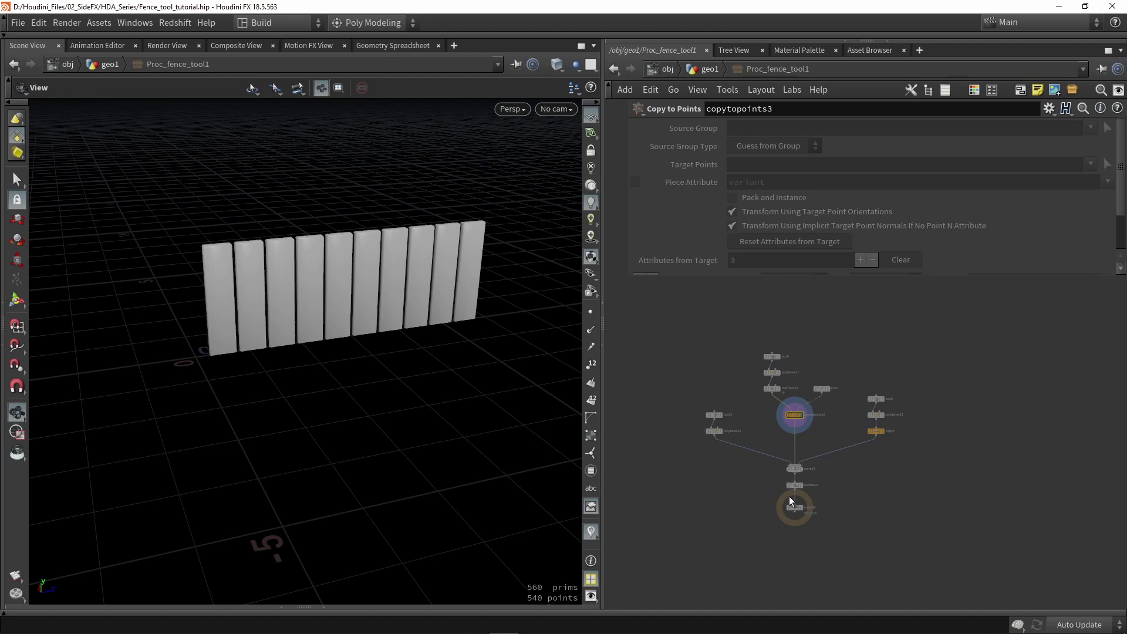
scroll(783, 381, up, 2)
scroll(783, 380, up, 2)
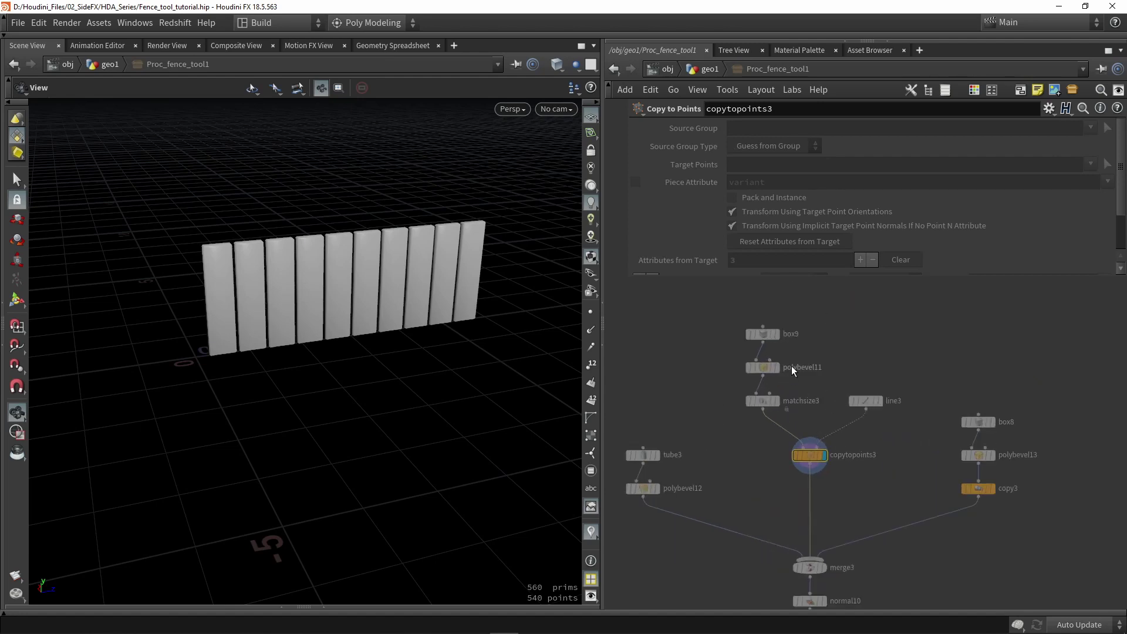
scroll(769, 371, up, 4)
click(766, 369)
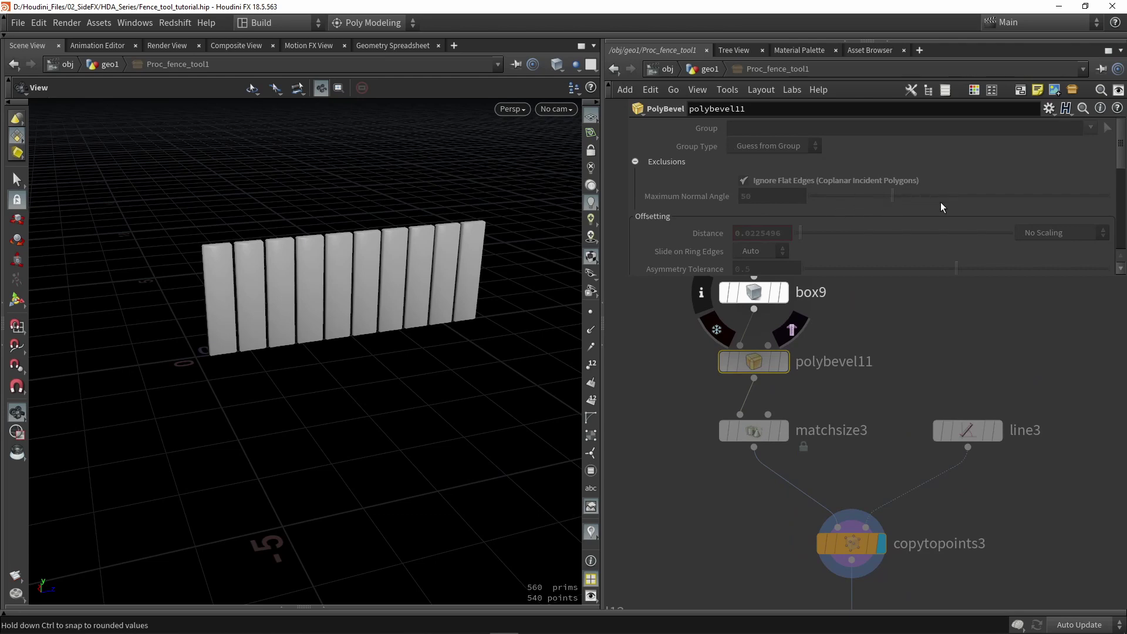
click(977, 425)
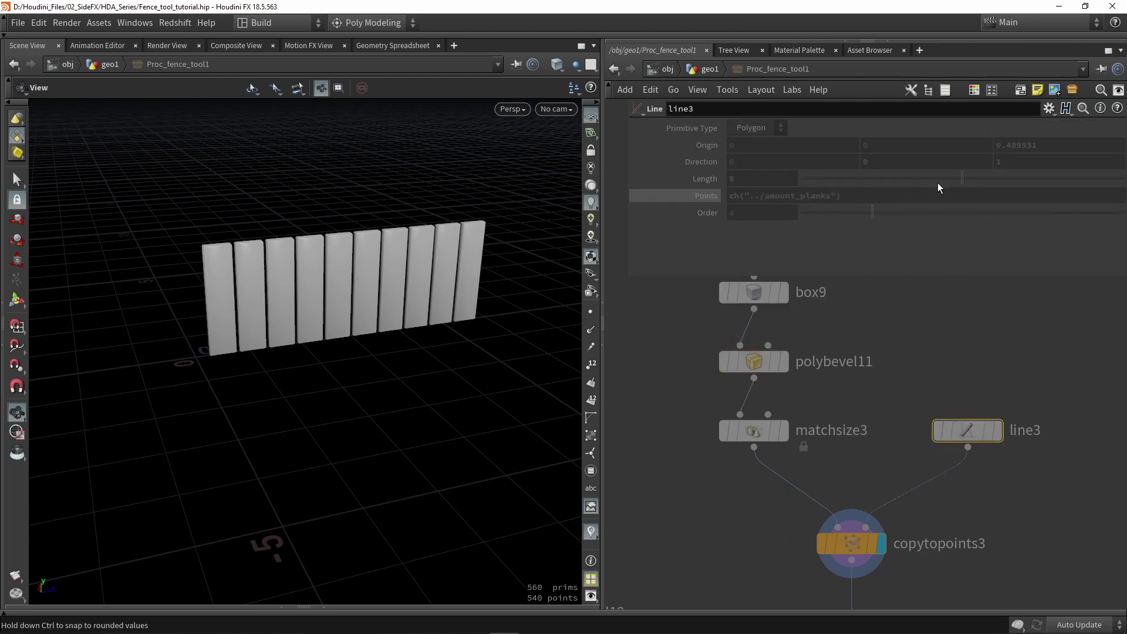
scroll(961, 321, down, 1)
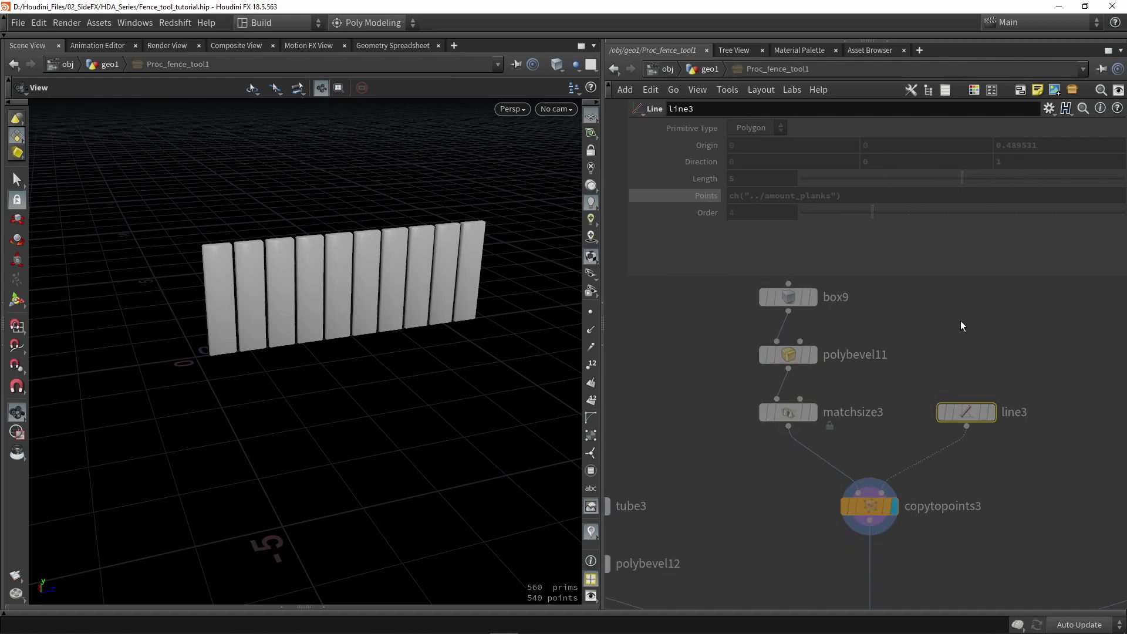
Step: Back in geo1, nudge subnet1 slightly upward and dive inside it
click(704, 71)
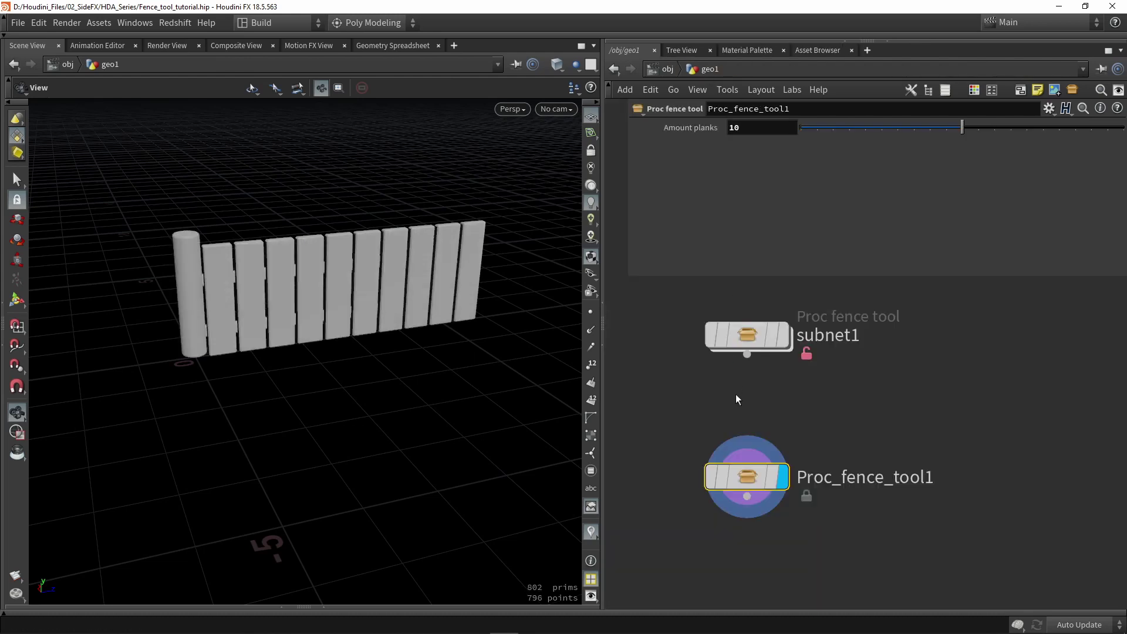
drag(664, 425, 856, 520)
drag(749, 338, 747, 333)
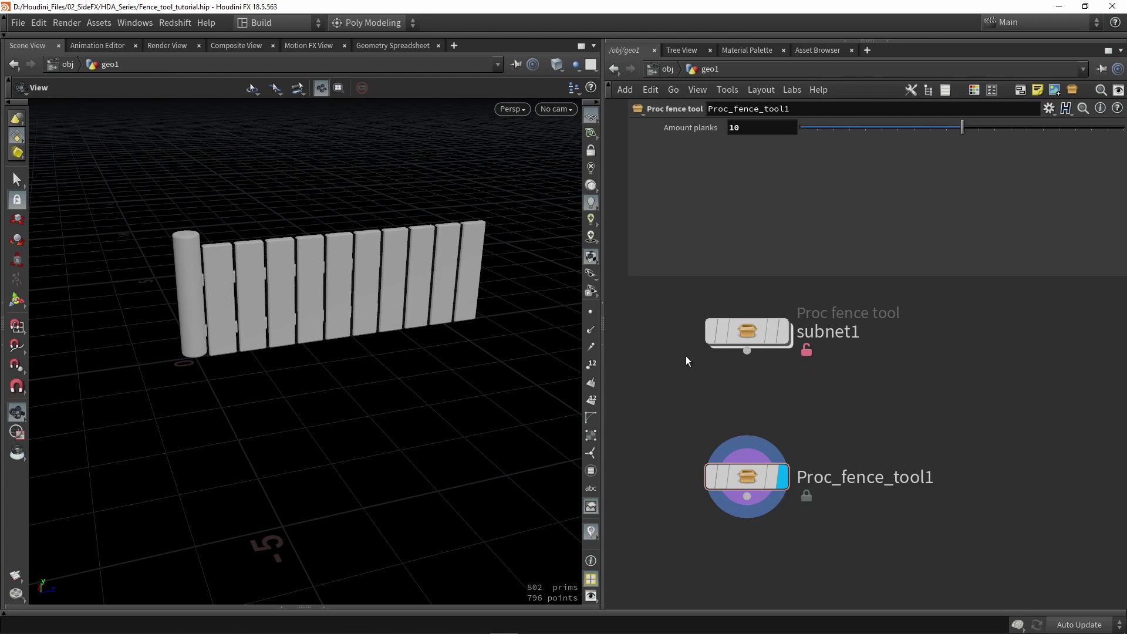
double_click(745, 338)
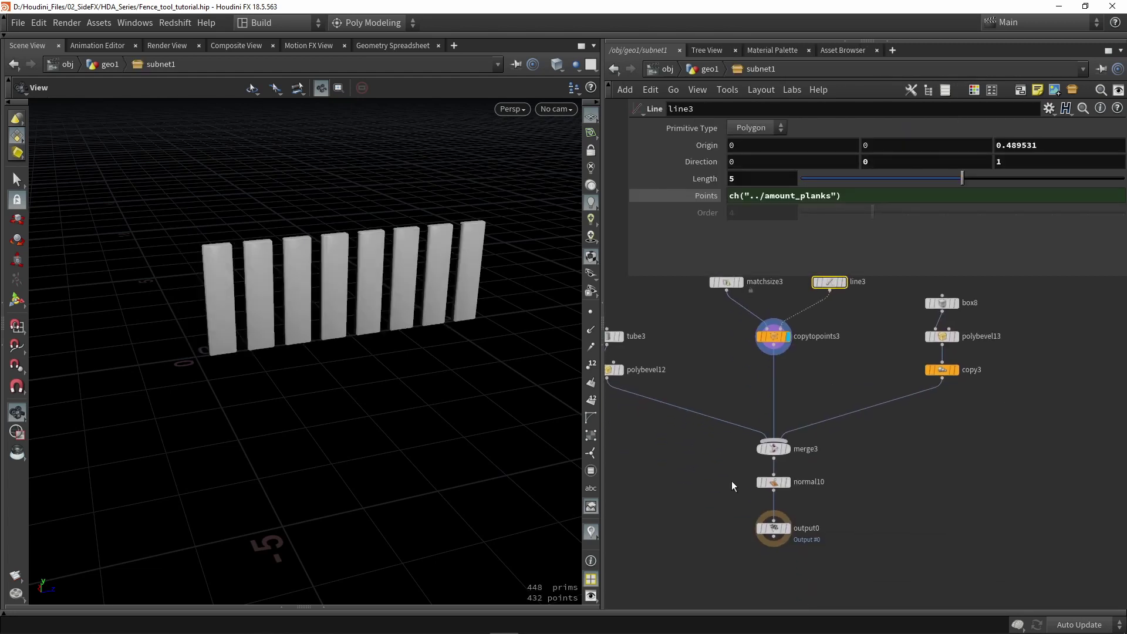
Step: Add a Color node between normal10 and output0 inside subnet1
key(Tab)
text(color)
key(Return)
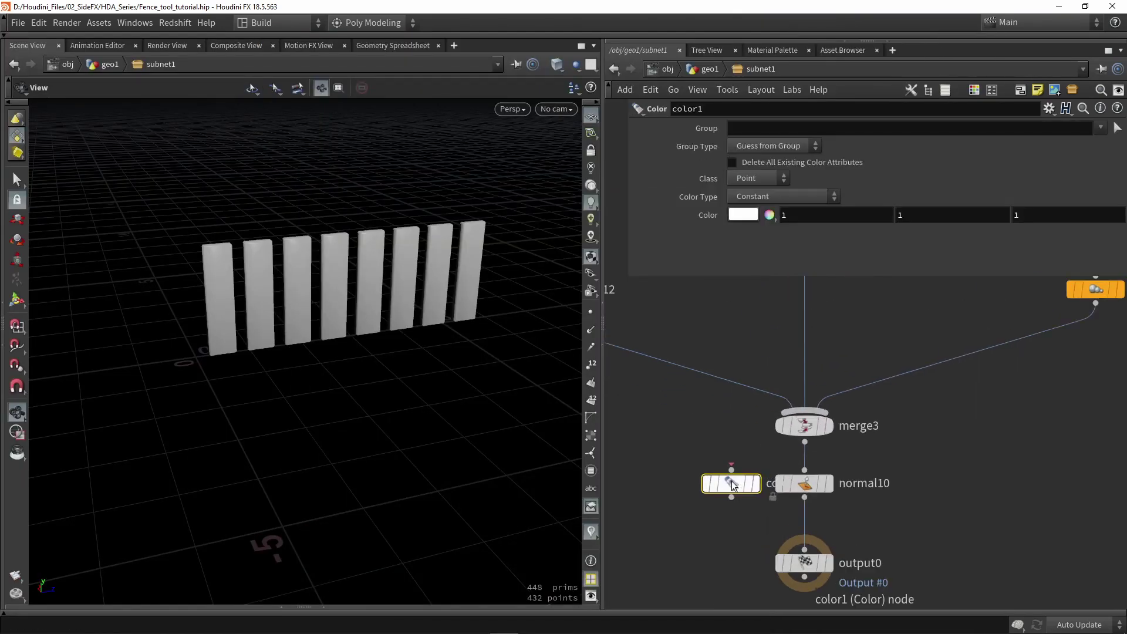
click(801, 524)
scroll(739, 481, up, 3)
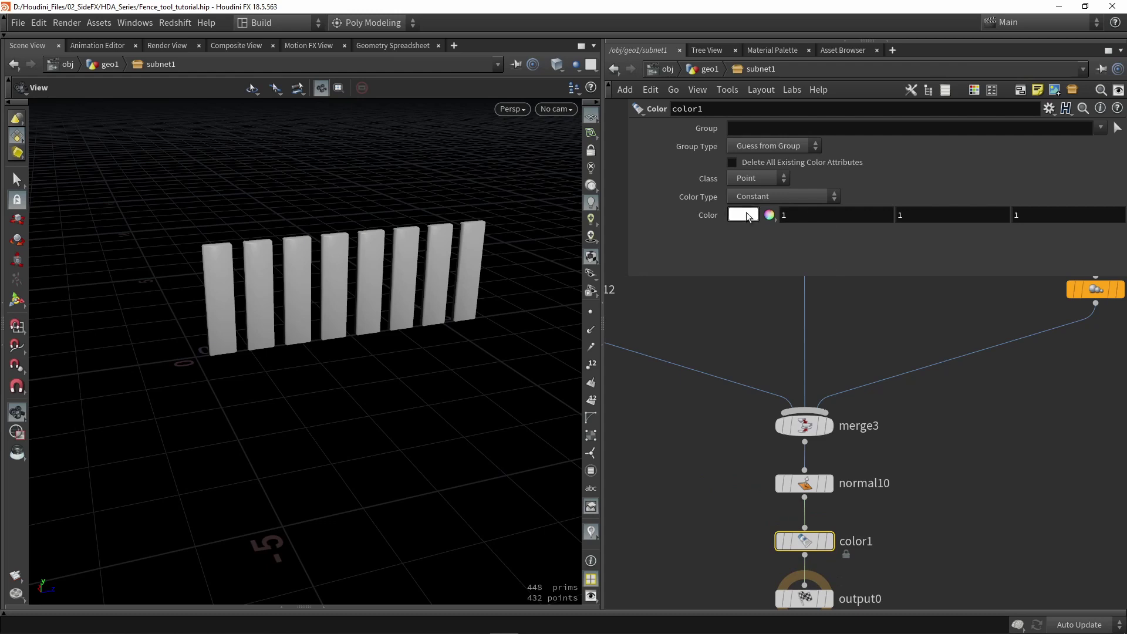
Step: Set color1 to dark brown (0.077, 0.0402734, 0.0269183) and make it the displayed node
click(745, 214)
drag(623, 190, 636, 188)
drag(778, 307, 773, 272)
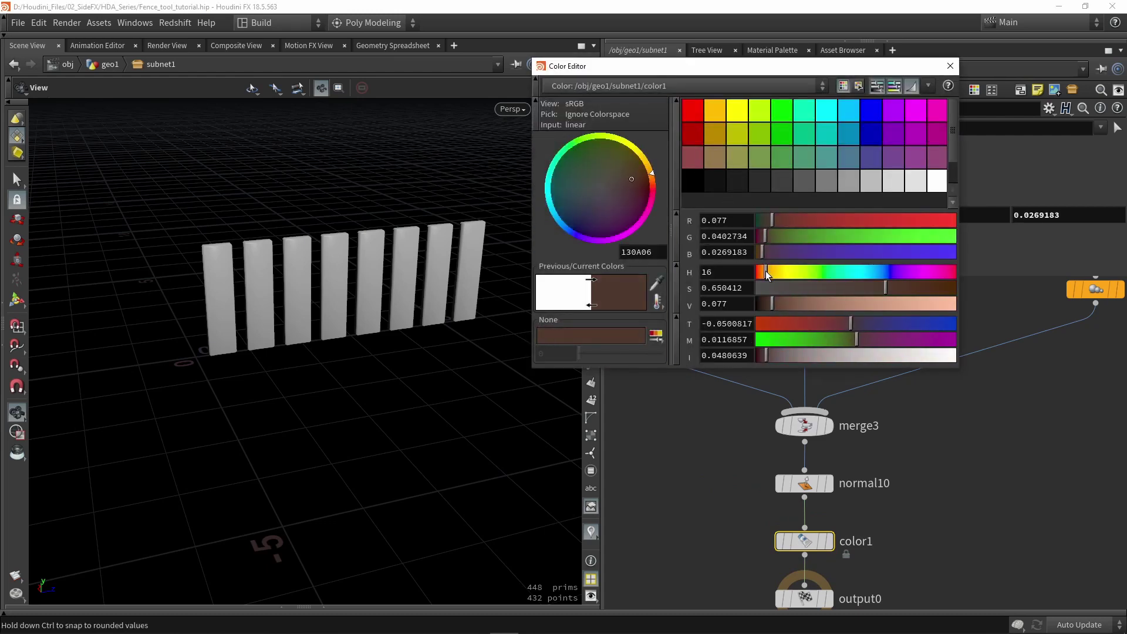
click(951, 65)
click(830, 541)
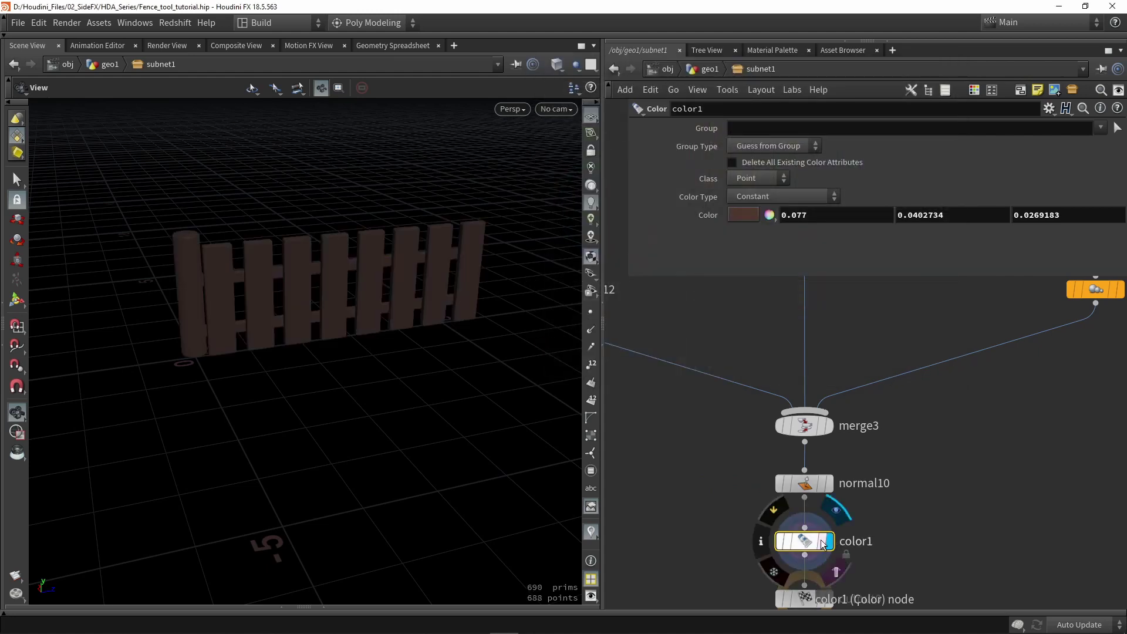
Step: Orbit to check the brown fence, then return to geo1 and display subnet1
drag(348, 345, 405, 362)
middle_drag(717, 551, 714, 439)
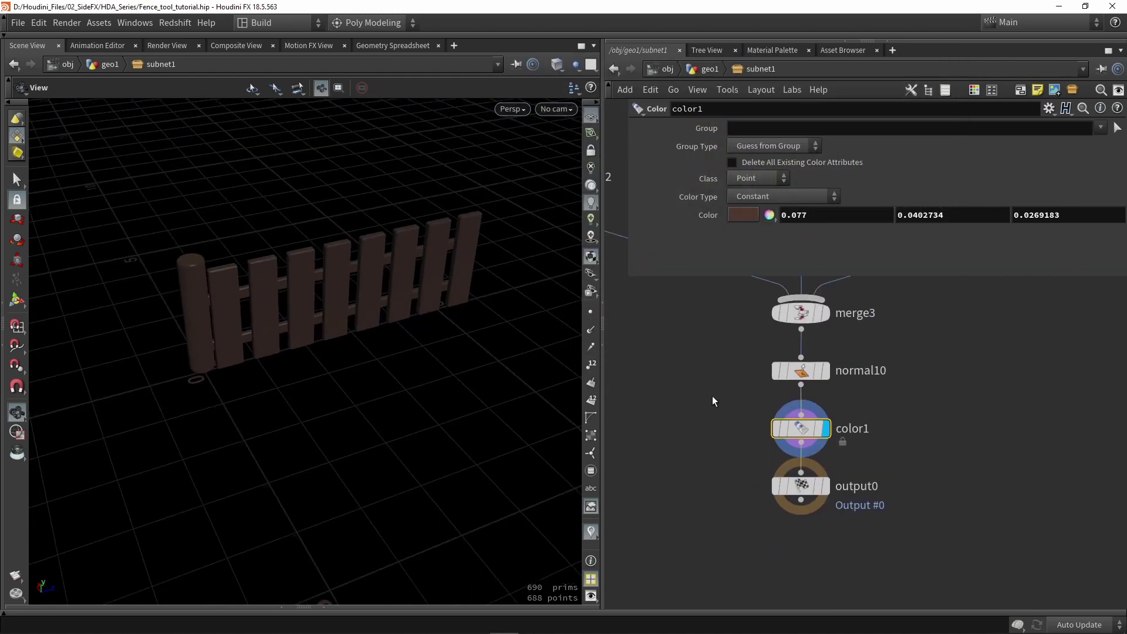
click(709, 70)
click(784, 345)
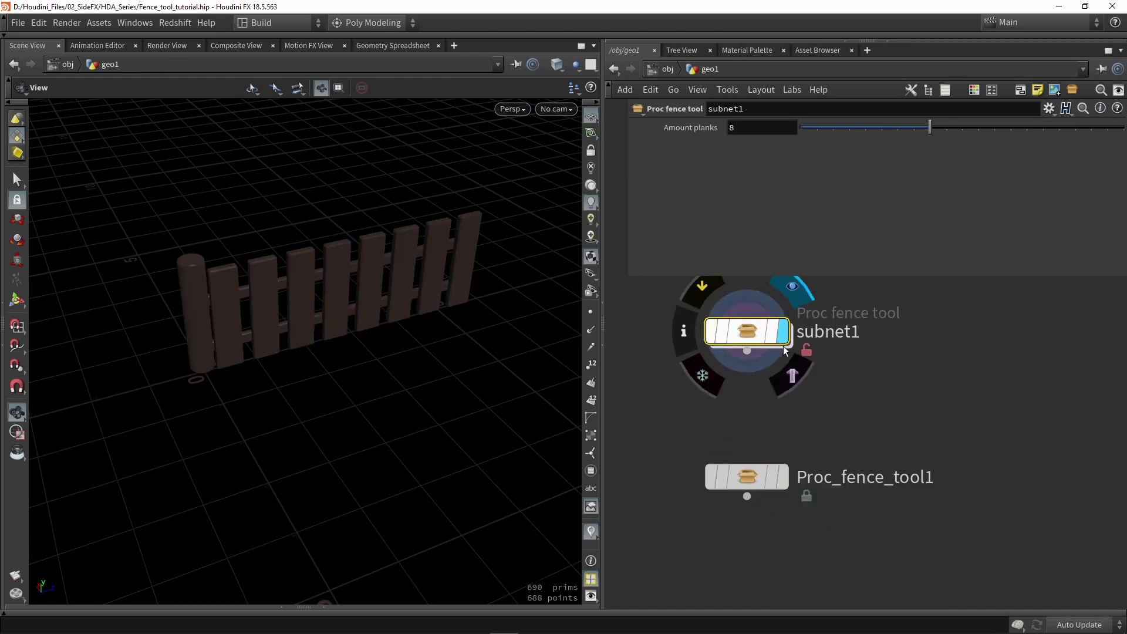
Step: Save the Proc fence tool asset definition from the Assets menu
click(786, 481)
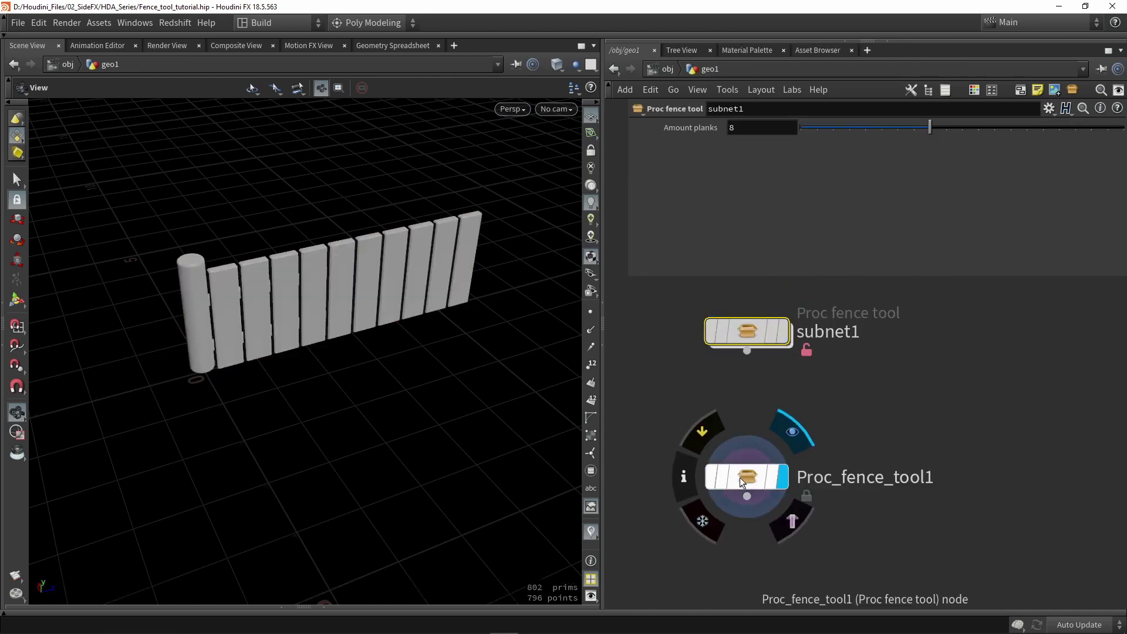
click(783, 332)
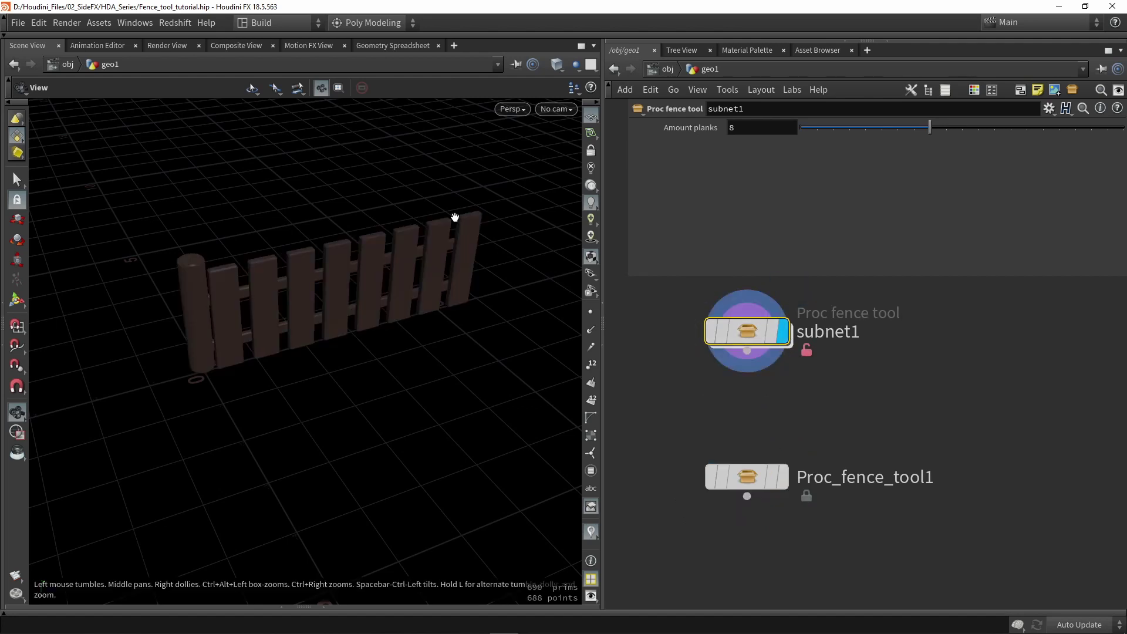
click(93, 22)
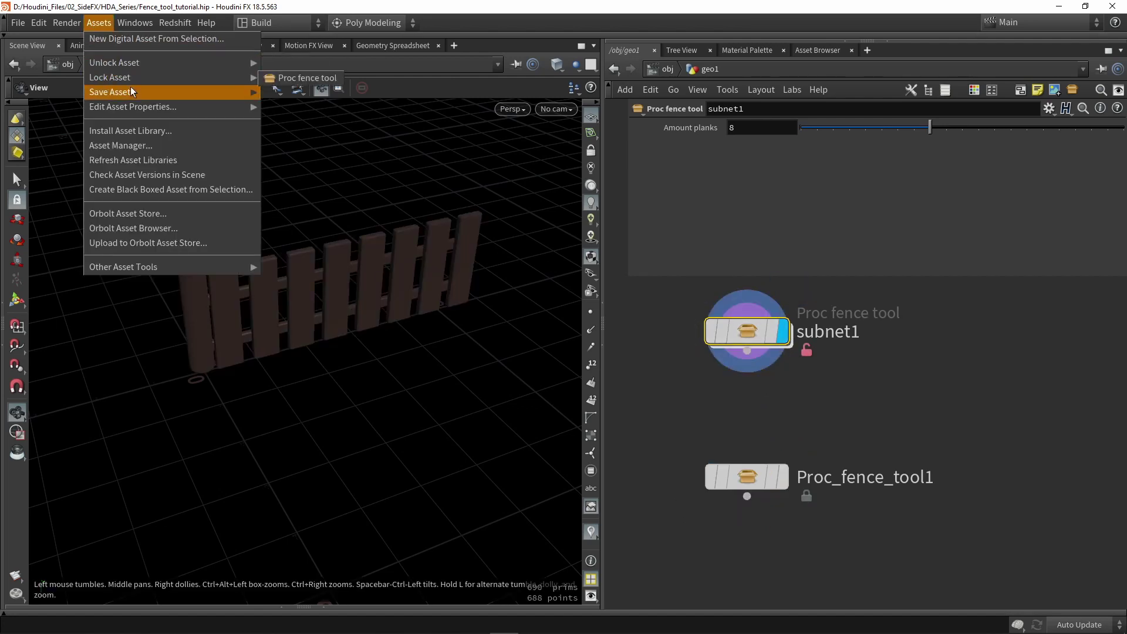
mouse_move(131, 90)
click(288, 92)
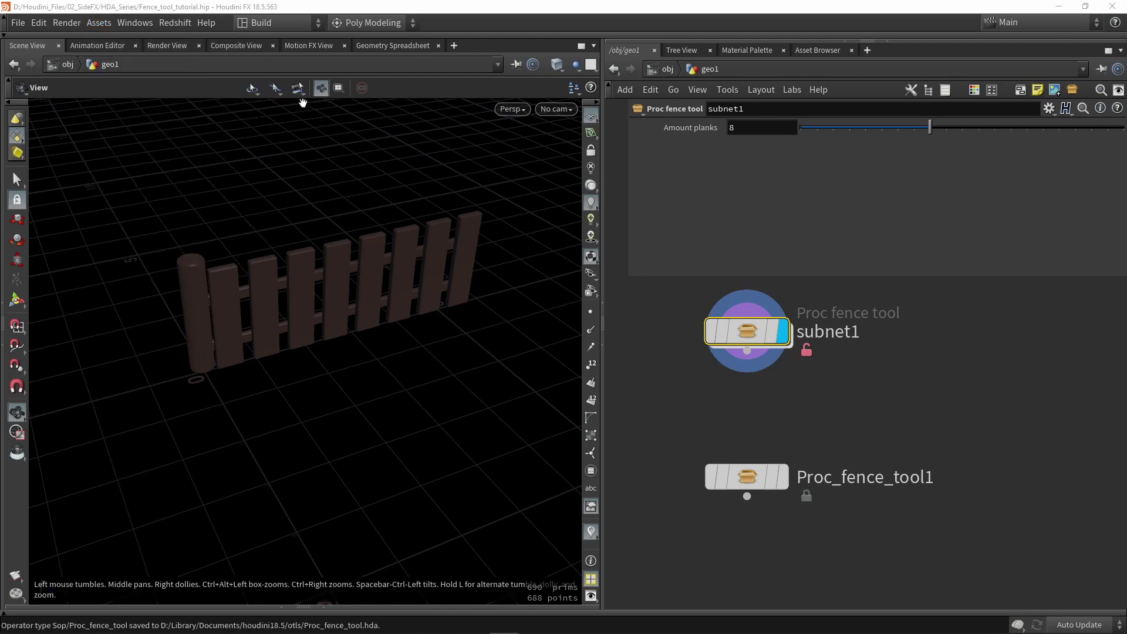
Step: Display Proc_fence_tool1 and compare its parameters with subnet1's
click(784, 477)
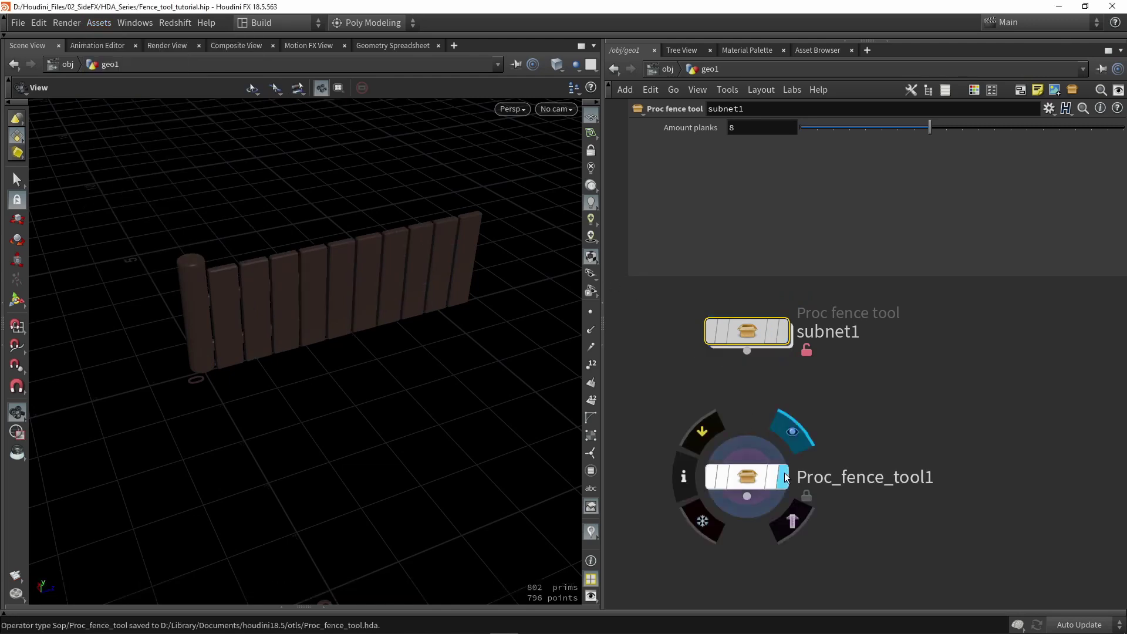
mouse_move(734, 479)
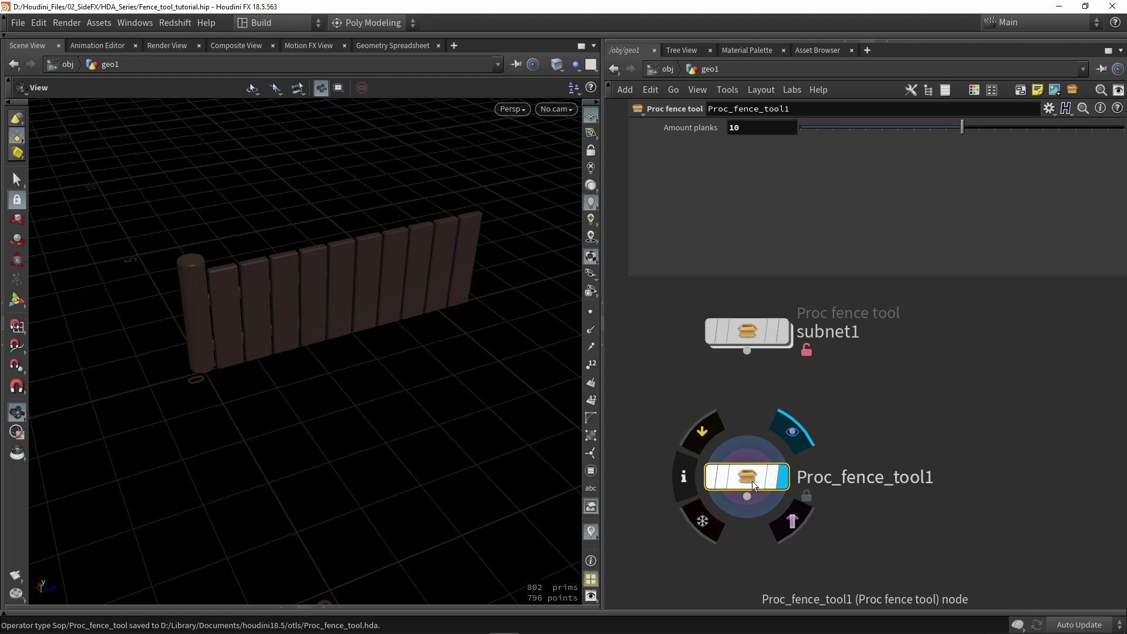
drag(847, 391, 676, 302)
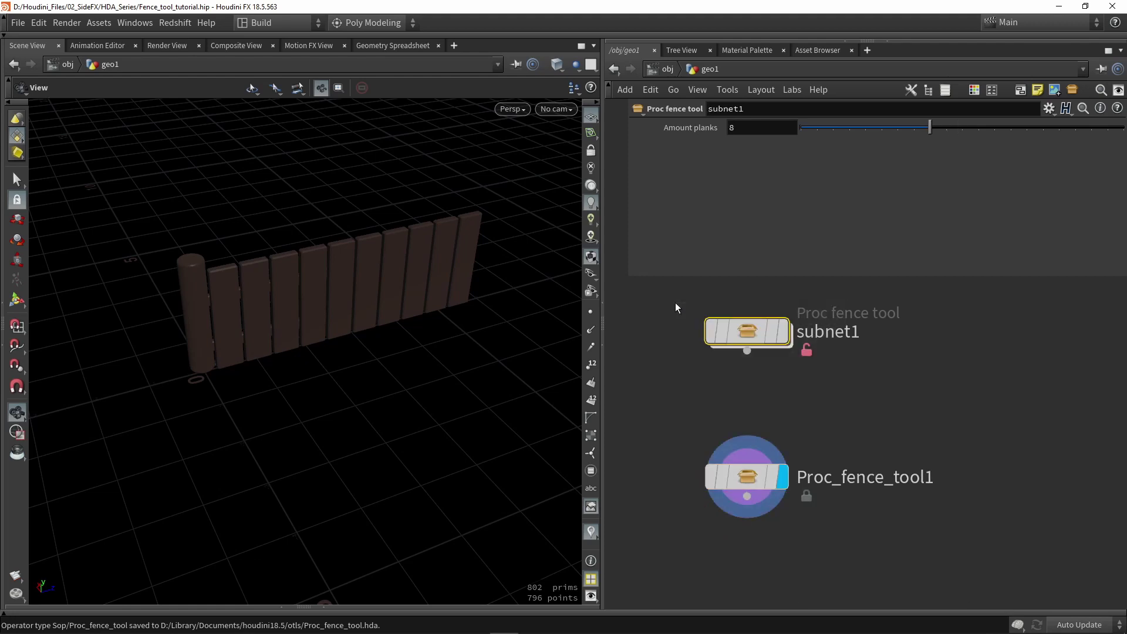
drag(677, 416, 842, 530)
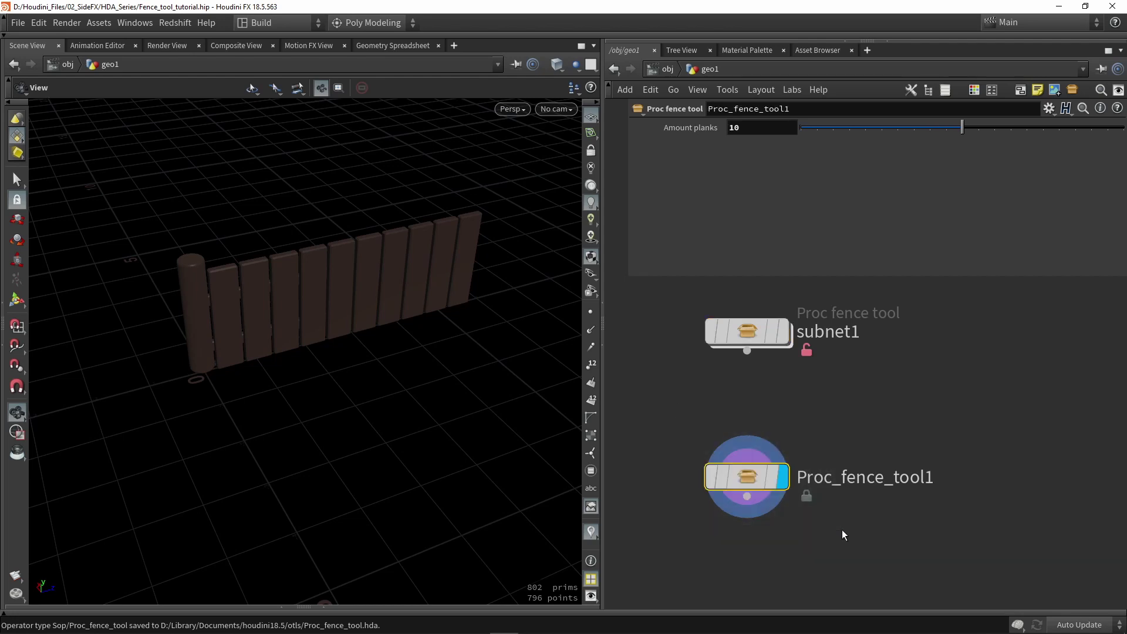
Step: Alt-drag copies Proc_fence_tool2 and Proc_fence_tool3, stacking each below the previous node
click(842, 529)
middle_drag(769, 455, 767, 406)
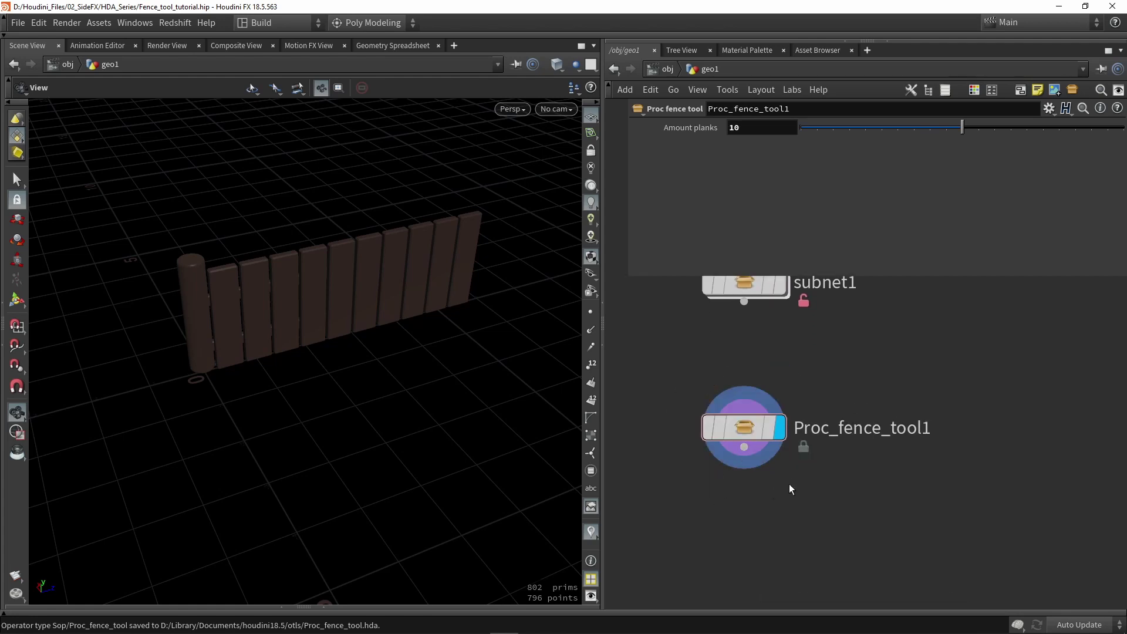
middle_drag(789, 483, 787, 449)
alt+drag(752, 400, 757, 495)
middle_drag(799, 548, 800, 464)
alt+drag(741, 402, 741, 517)
Step: Lower Amount planks from 10 to 3 and pan the network back to subnet1
mouse_move(863, 127)
mouse_down()
mouse_move(833, 136)
mouse_move(850, 129)
mouse_up()
alt+drag(756, 513, 756, 588)
scroll(832, 495, down, 4)
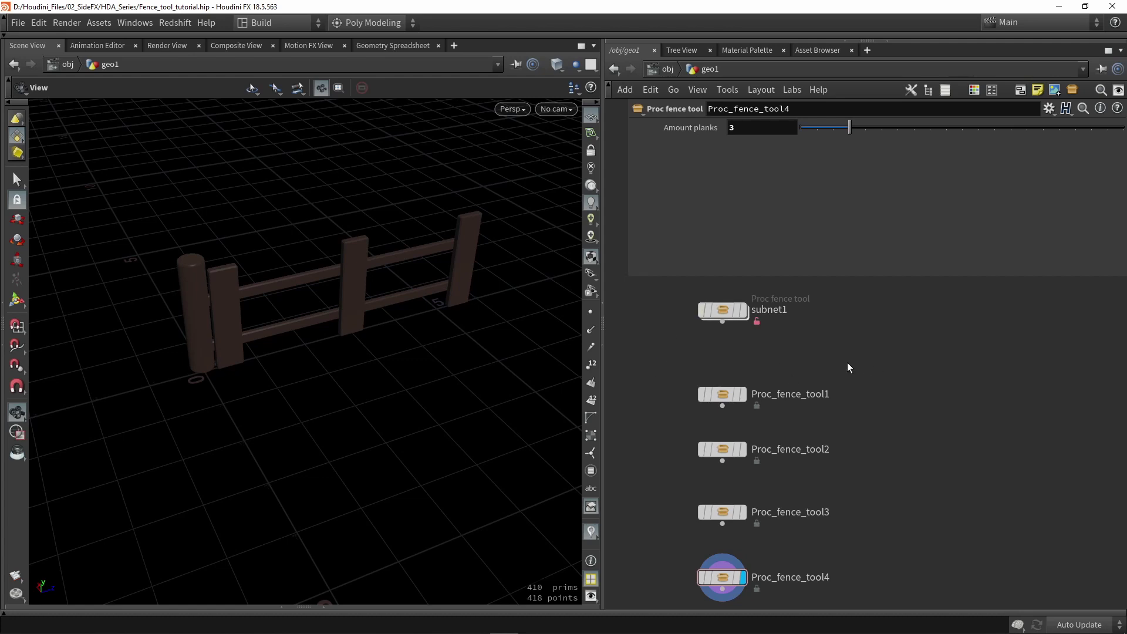
scroll(761, 336, up, 2)
middle_drag(762, 337, 828, 464)
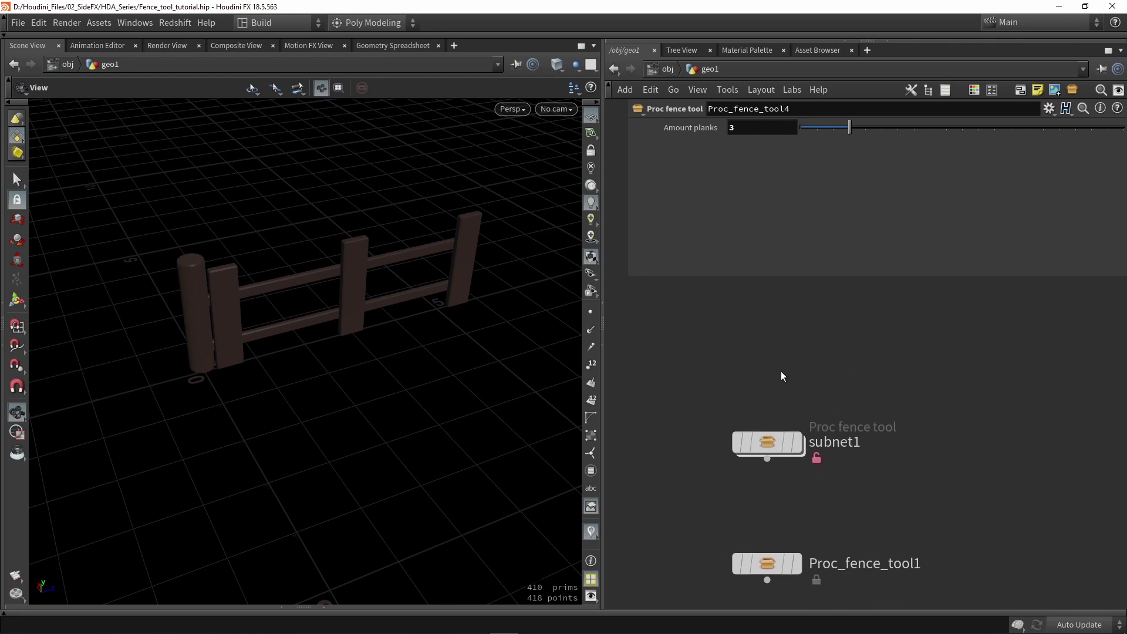
Step: Apply Match Current Definition to subnet1 so it becomes a locked Proc fence tool instance
right_click(772, 446)
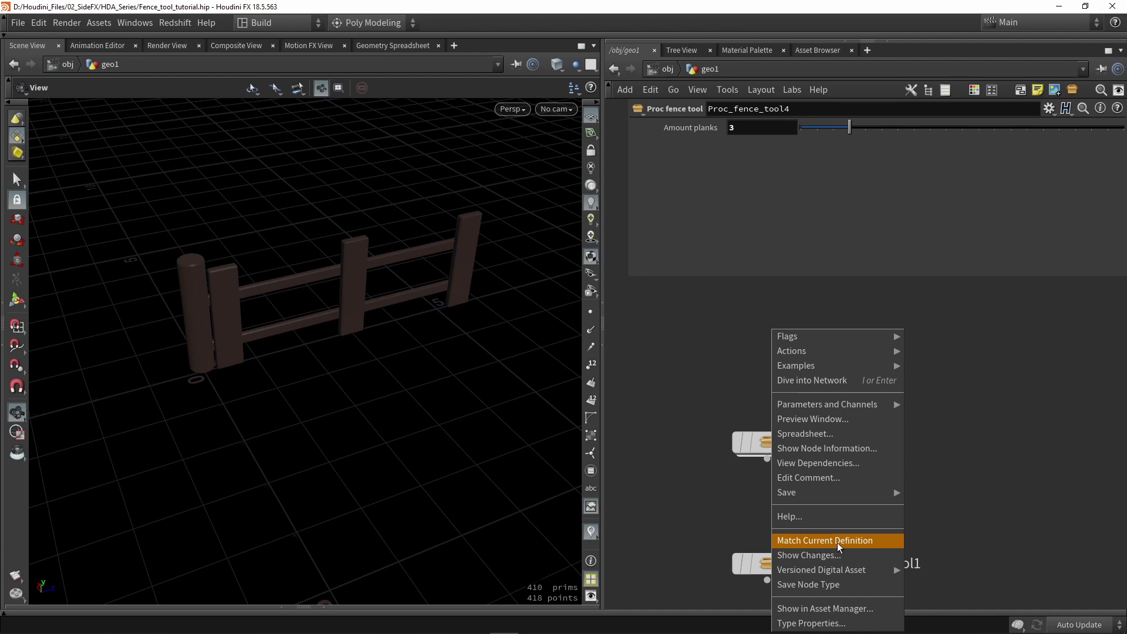
click(671, 505)
double_click(770, 442)
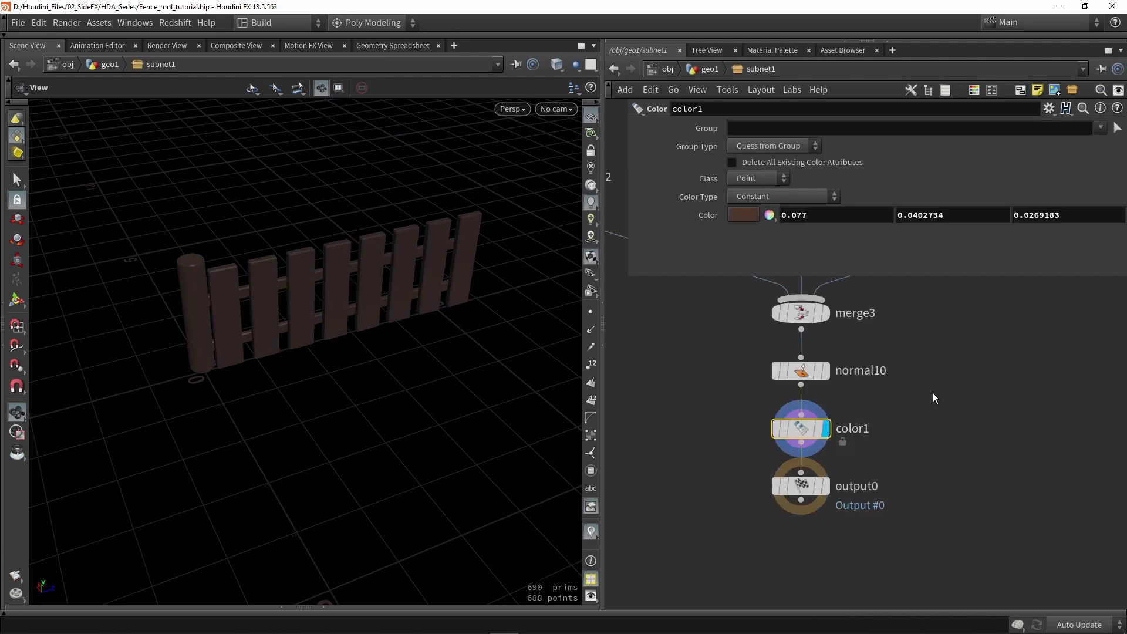
click(613, 69)
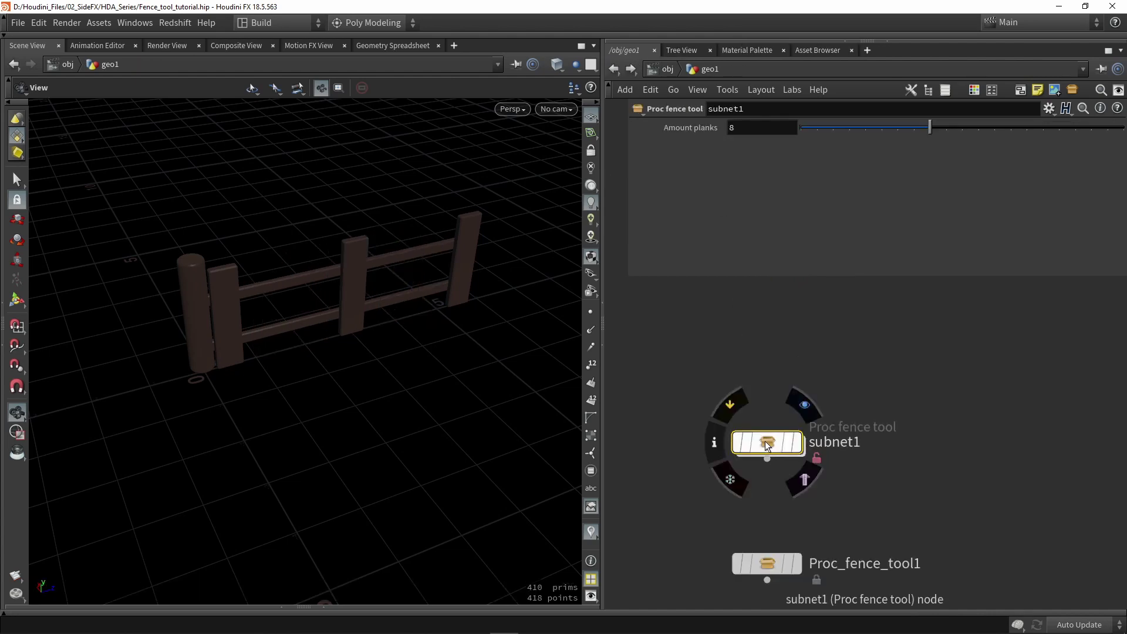
right_click(765, 441)
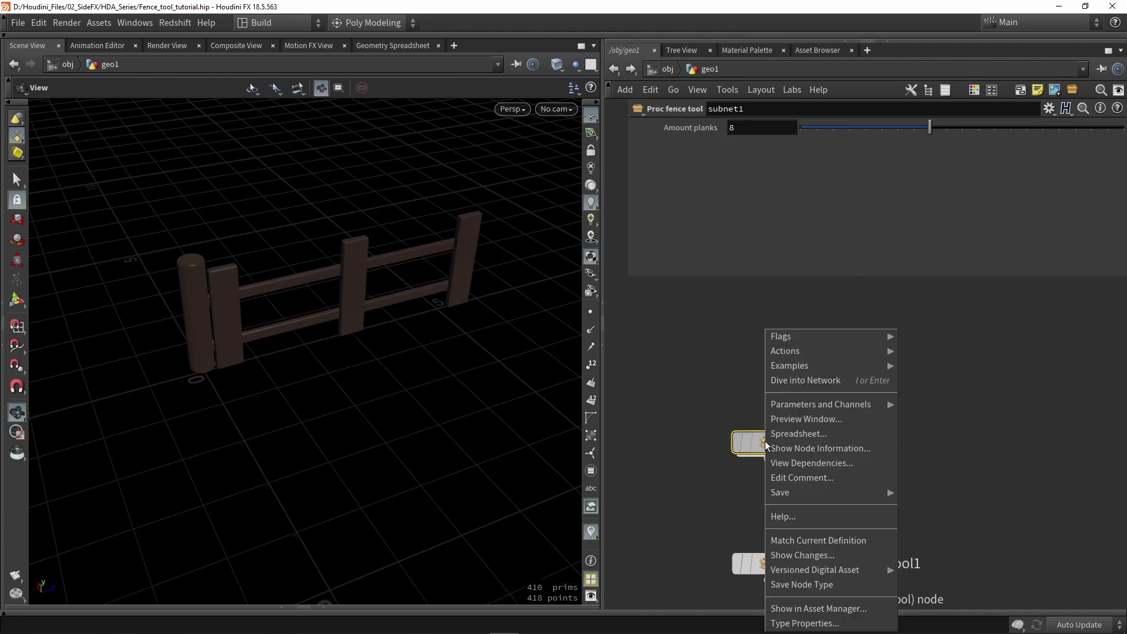
click(790, 540)
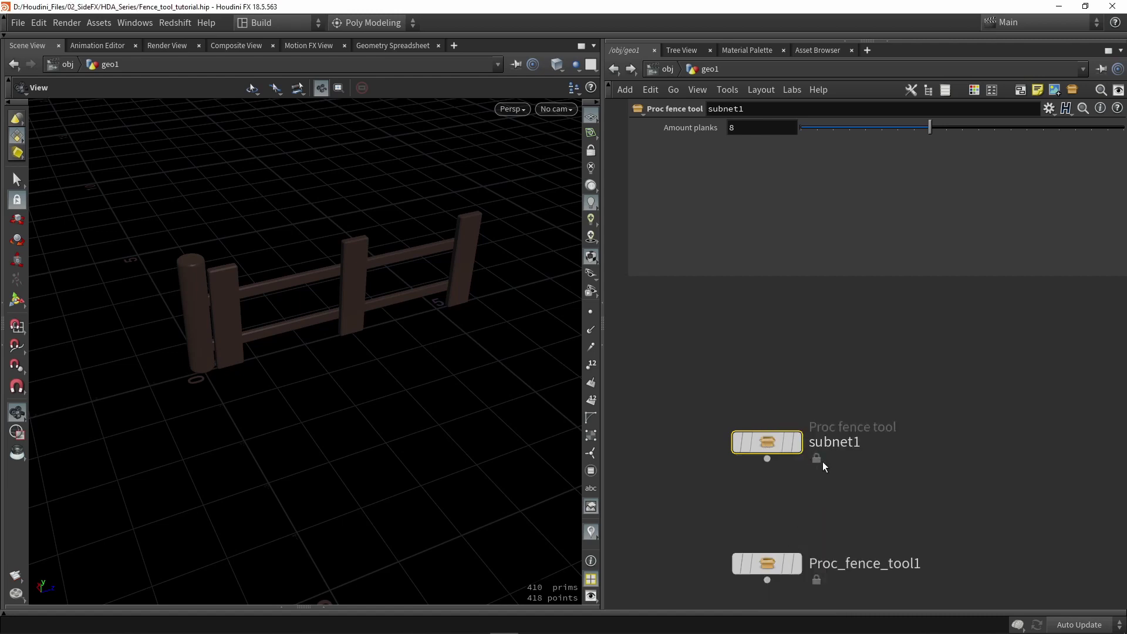
scroll(795, 505, down, 3)
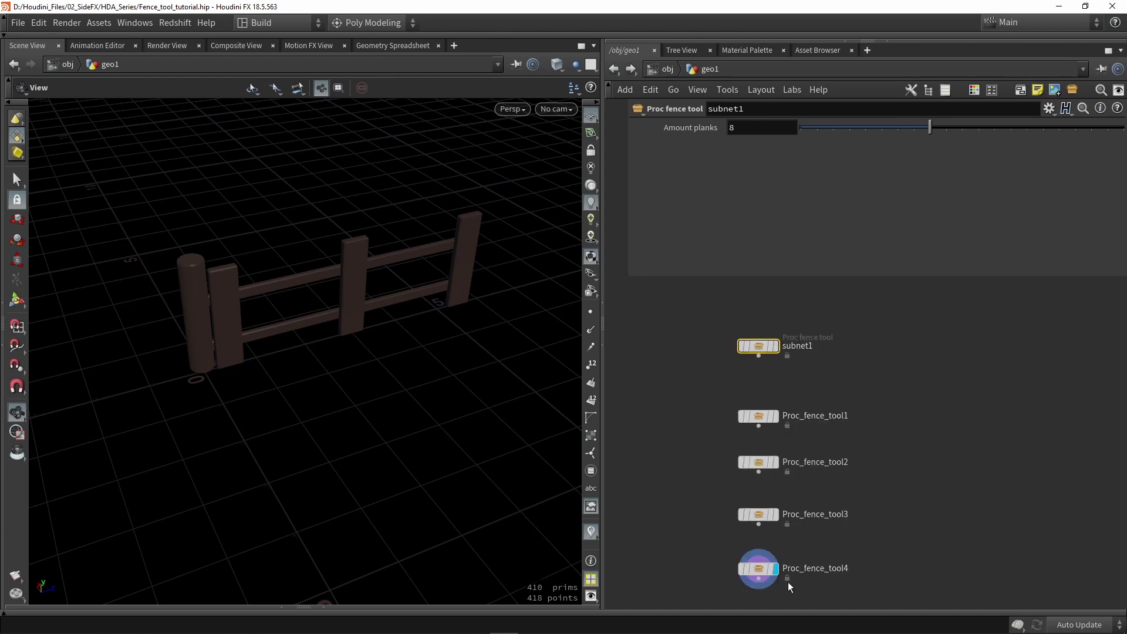
Step: Choose Allow Editing of Contents on subnet1 and dive into its inner network
middle_drag(854, 467, 835, 437)
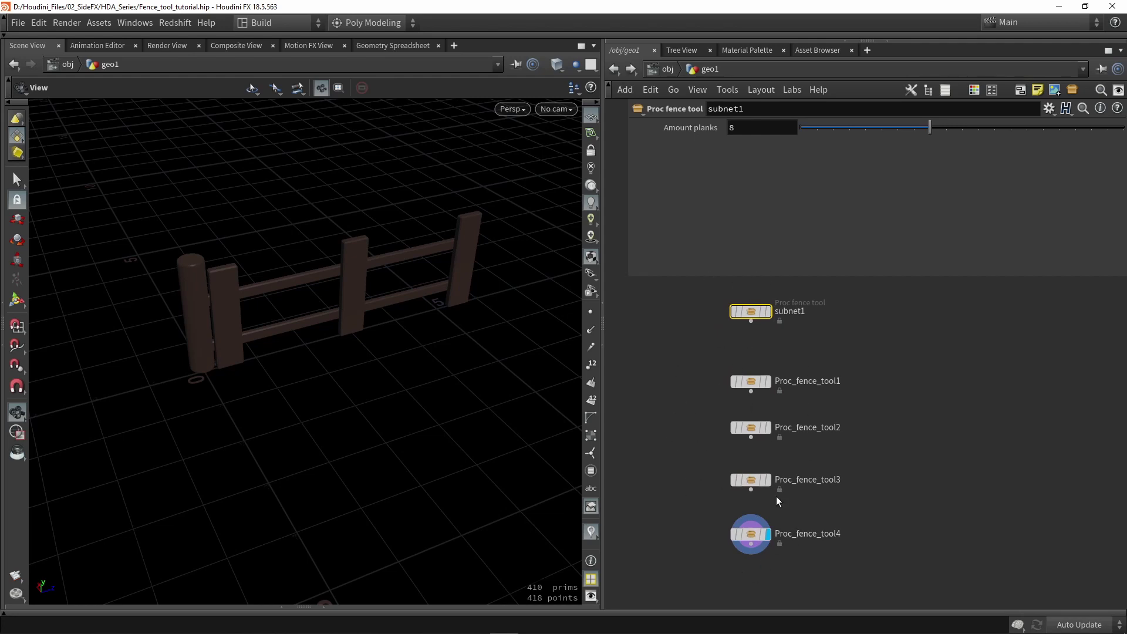
scroll(752, 313, up, 2)
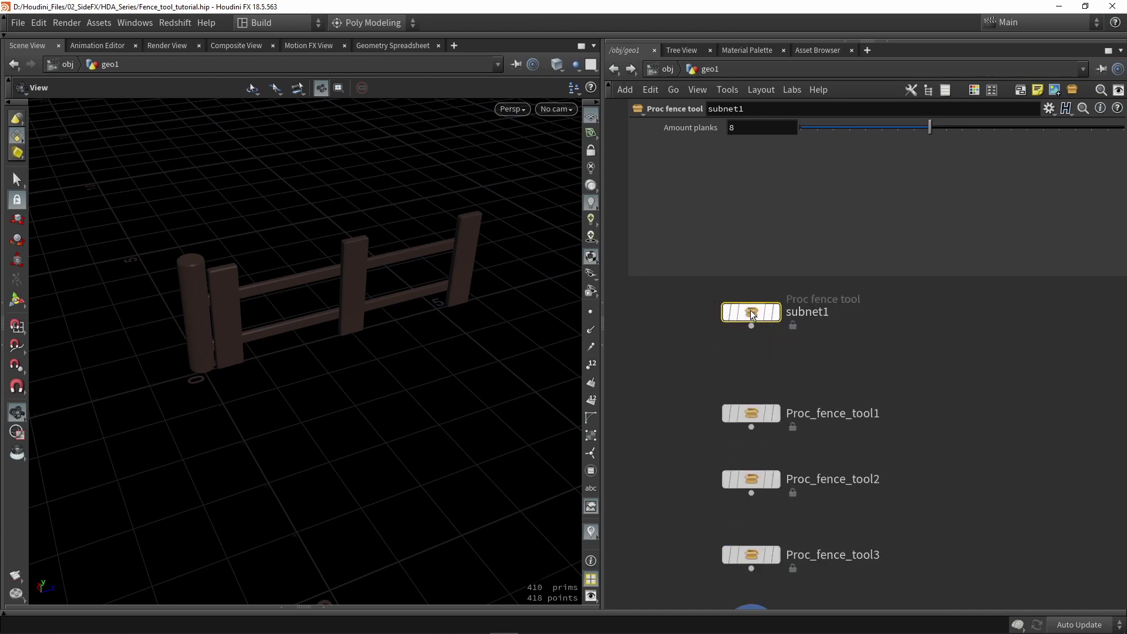
right_click(750, 313)
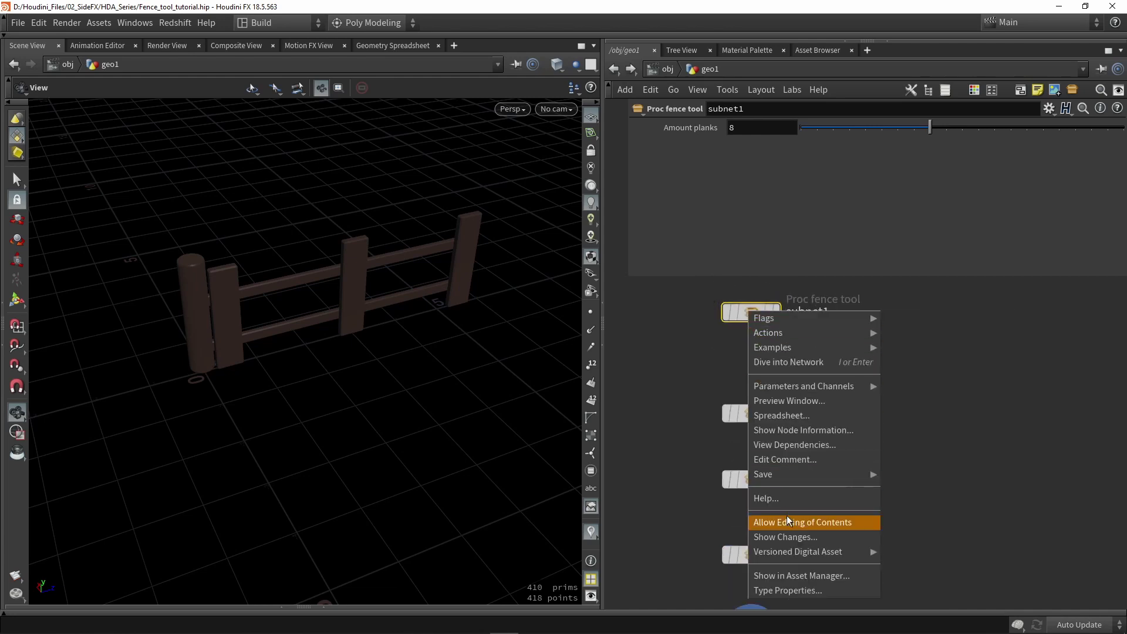
click(858, 522)
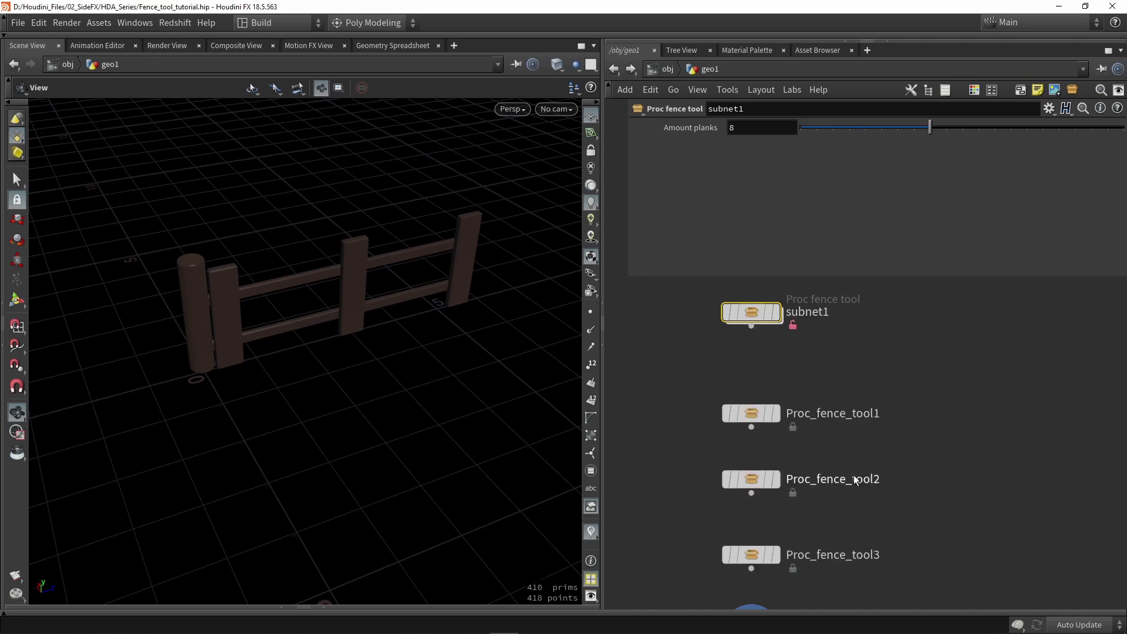
double_click(752, 319)
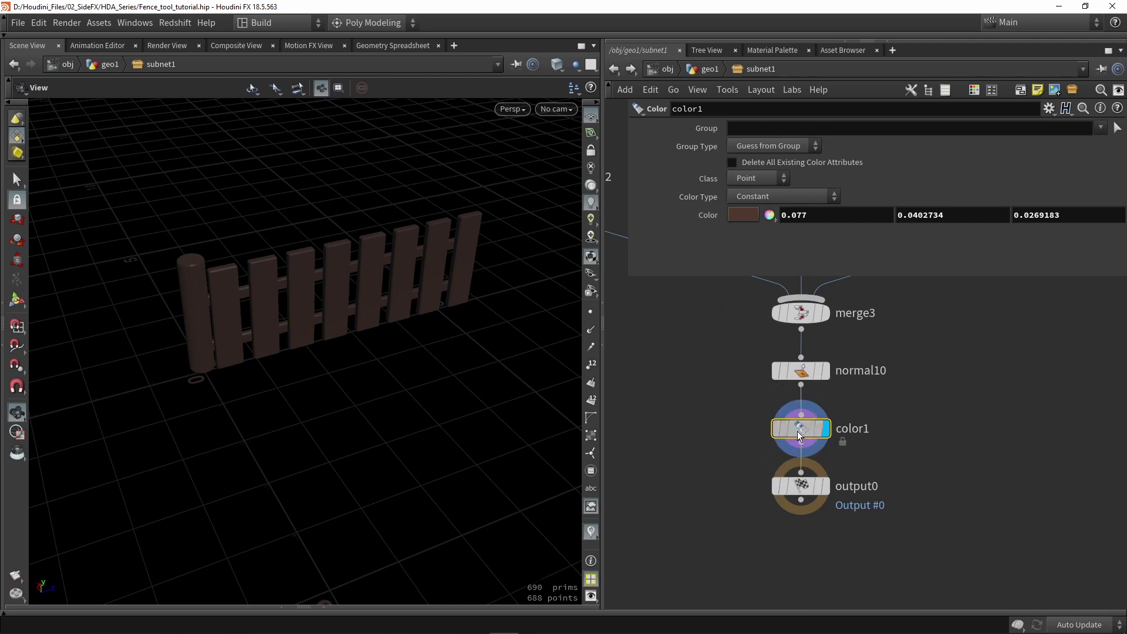
Step: Delete color1 and re-save the Proc_fence_tool asset definition
key(Delete)
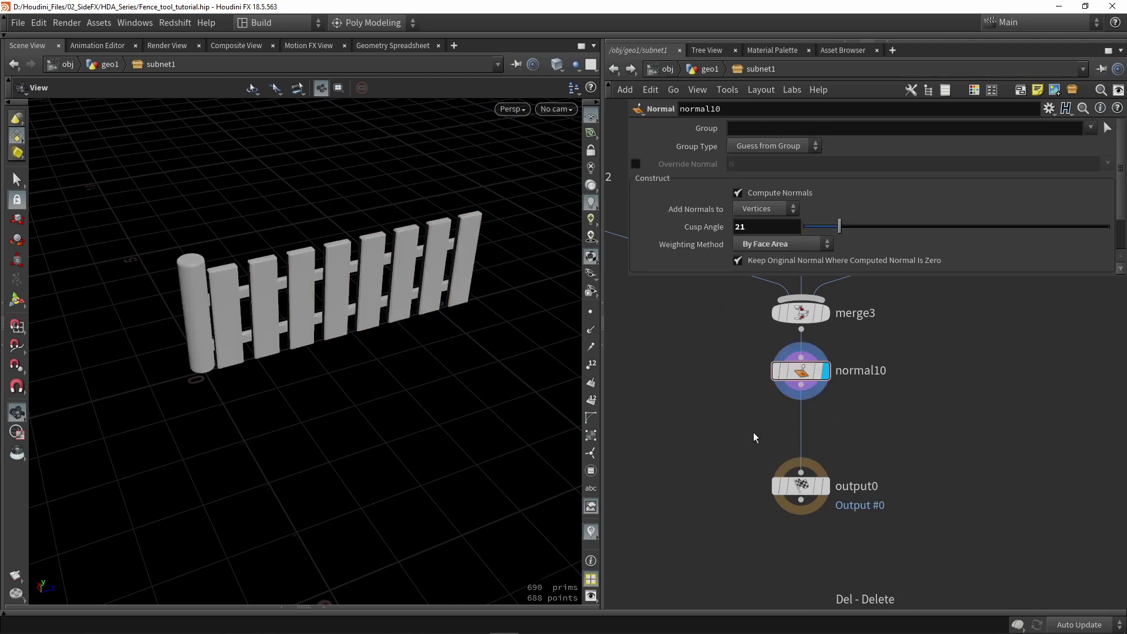
drag(753, 432, 891, 499)
click(95, 23)
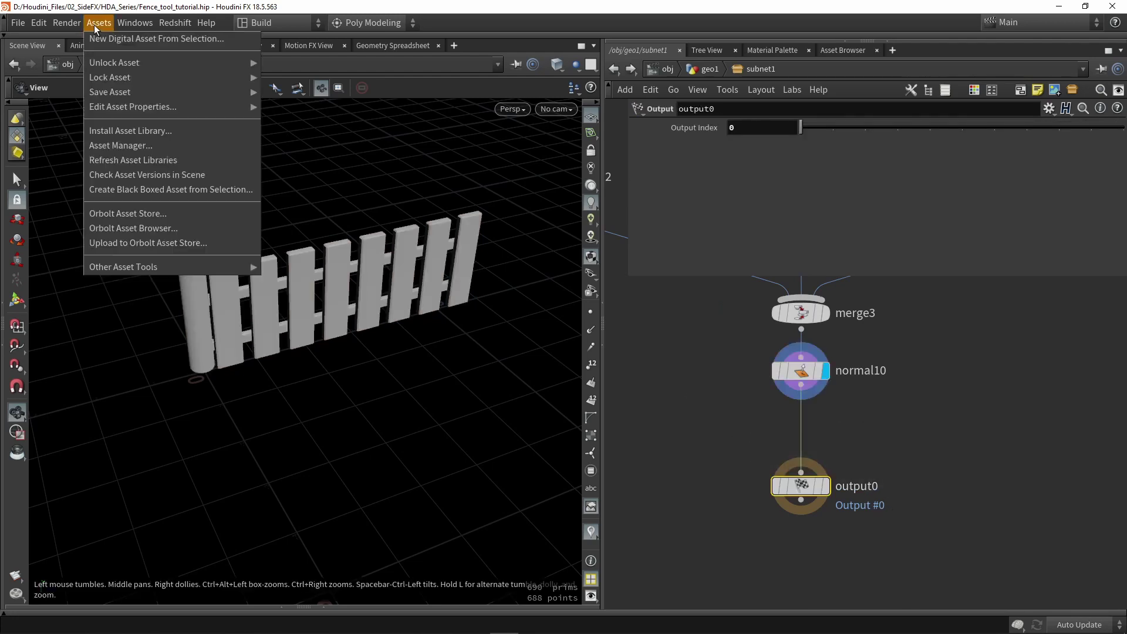
click(291, 91)
Step: Back in geo1, display Proc_fence_tool1, Proc_fence_tool2 and Proc_fence_tool3 in turn
click(711, 73)
click(776, 413)
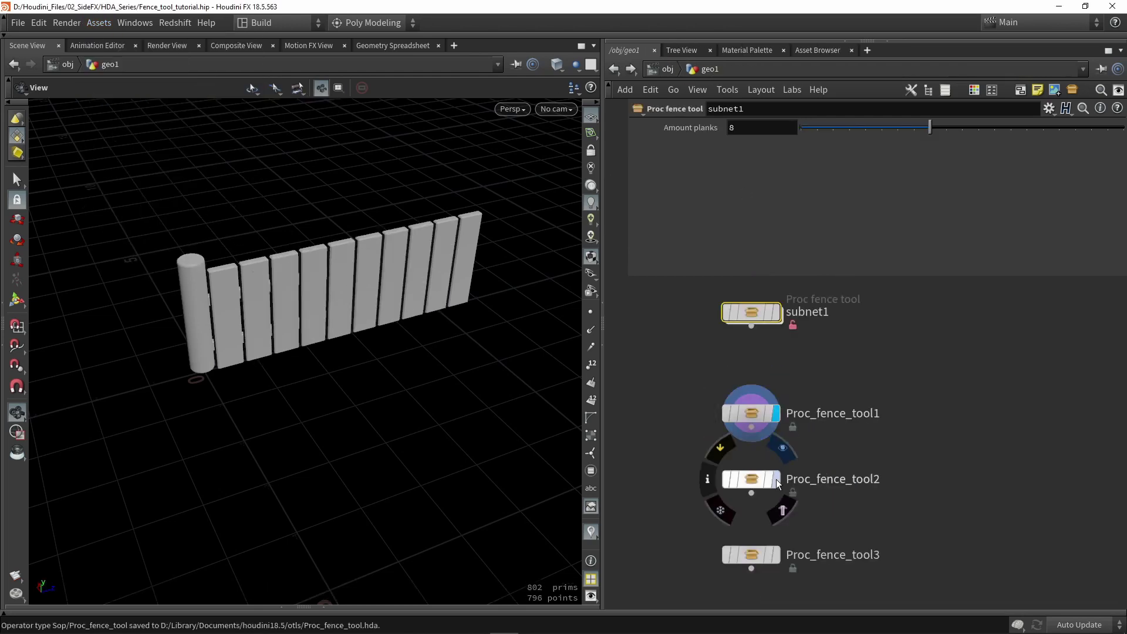
click(776, 479)
click(776, 554)
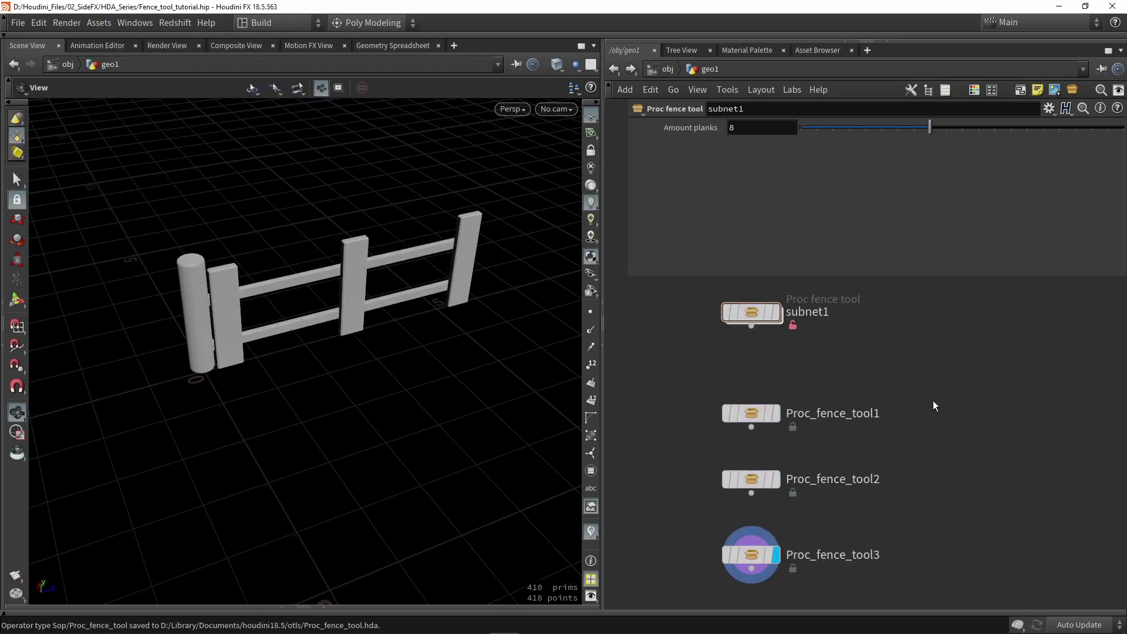
scroll(924, 394, down, 3)
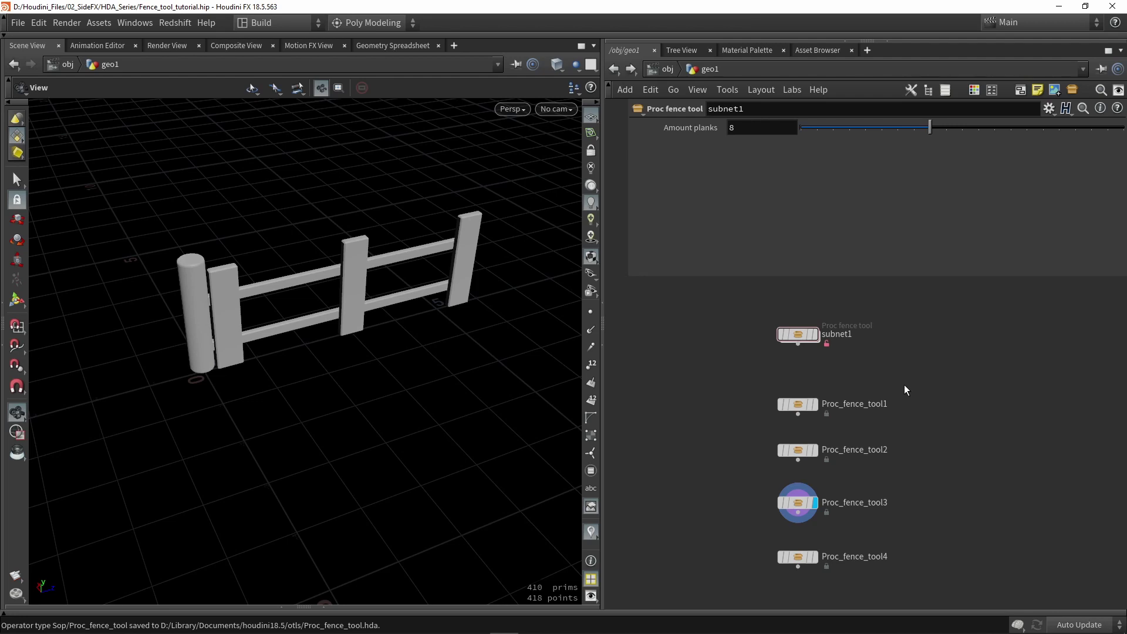
Step: Allow editing of Proc_fence_tool2 and Proc_fence_tool3, and move subnet1 down-left beside them
scroll(809, 342, up, 3)
drag(787, 323, 785, 327)
scroll(841, 388, down, 4)
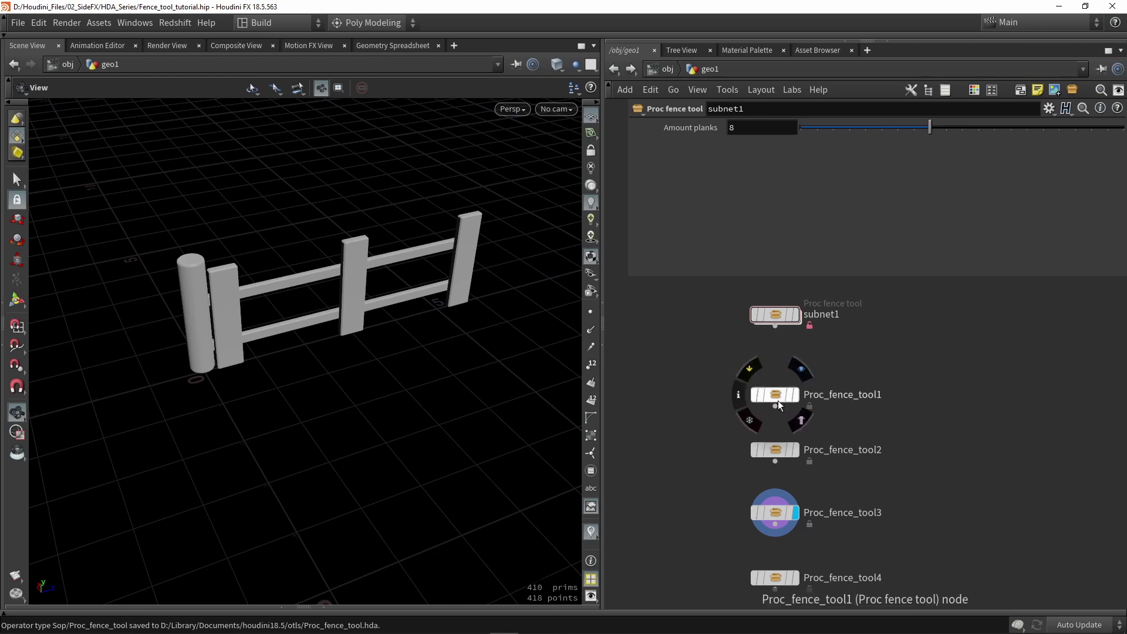
right_click(775, 450)
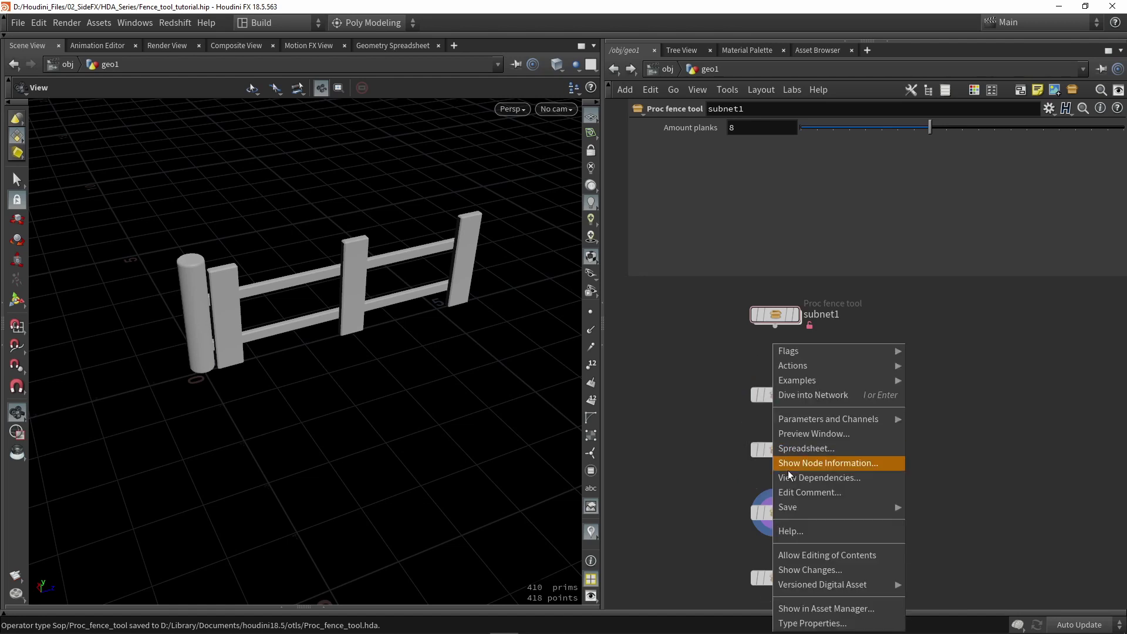
click(825, 553)
right_click(775, 518)
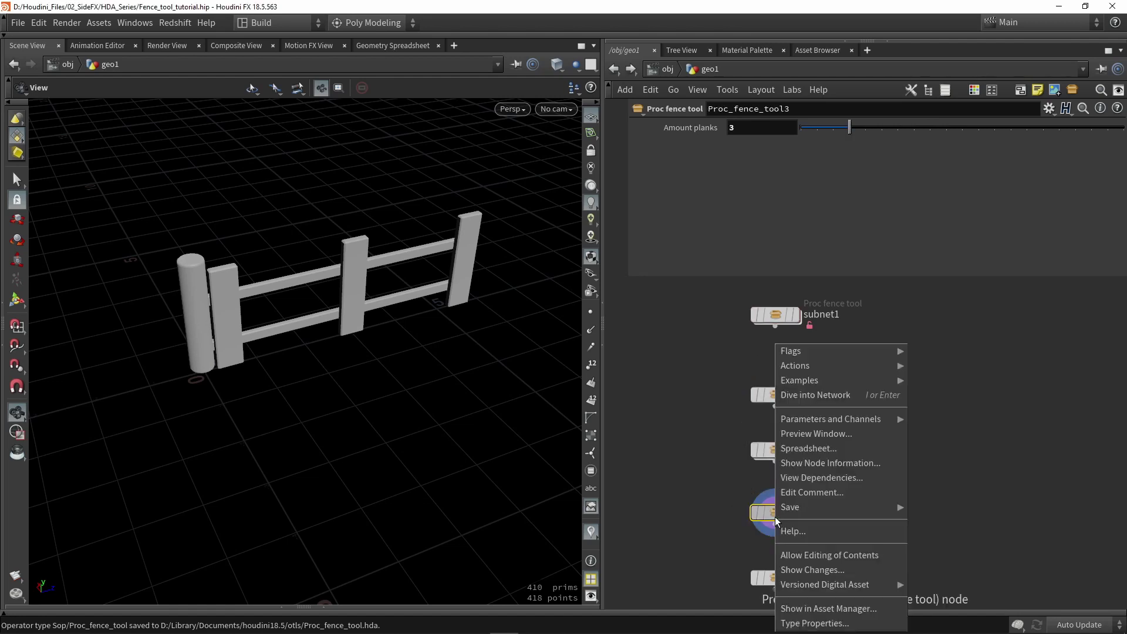
click(801, 552)
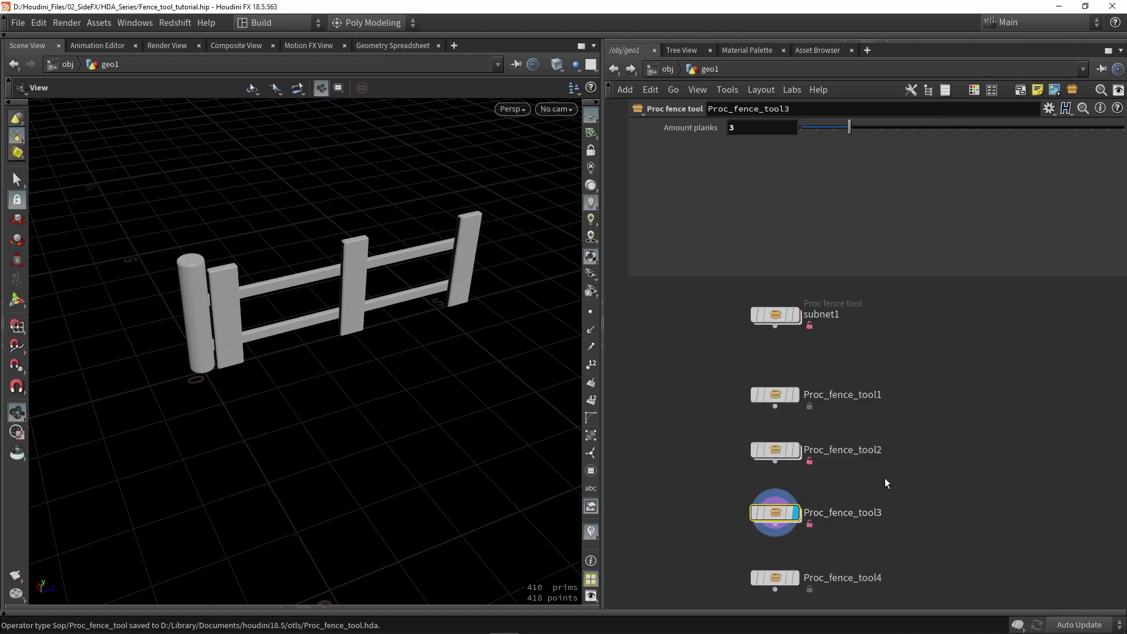
drag(769, 311, 680, 471)
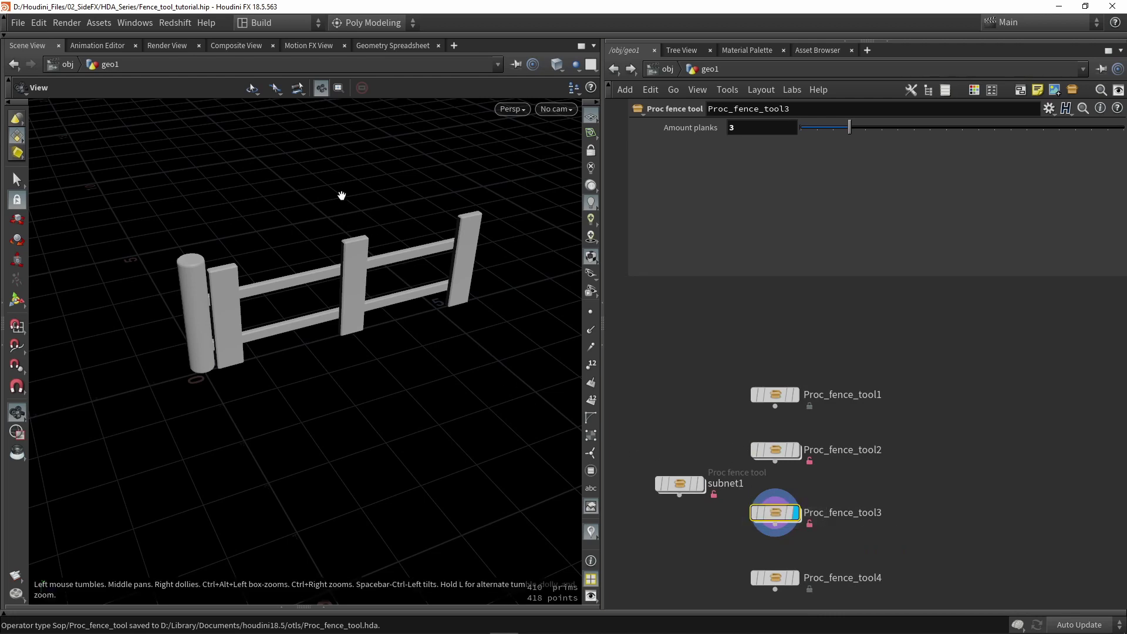
Step: Dismiss the Assets menu without saving and dive into Proc_fence_tool3
click(96, 23)
mouse_move(157, 89)
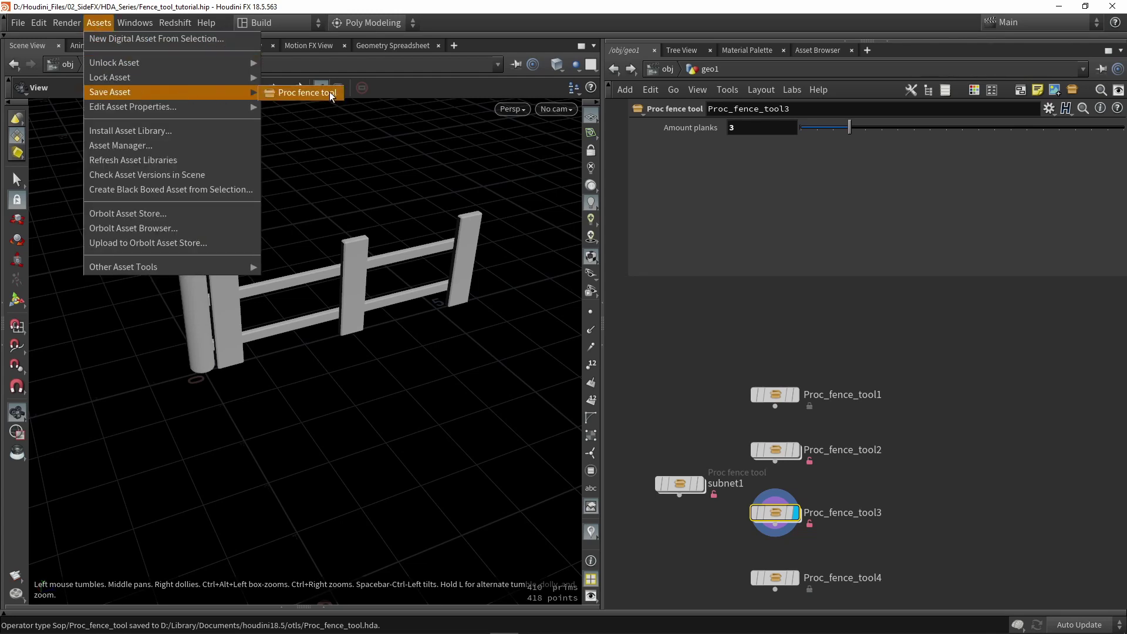
click(667, 309)
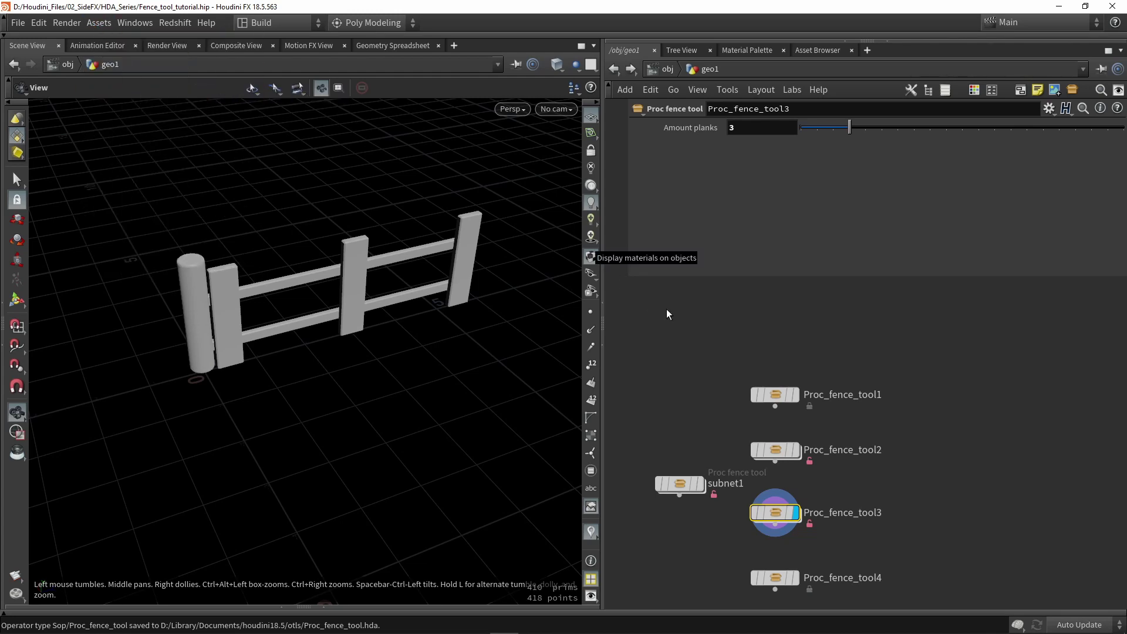
double_click(775, 513)
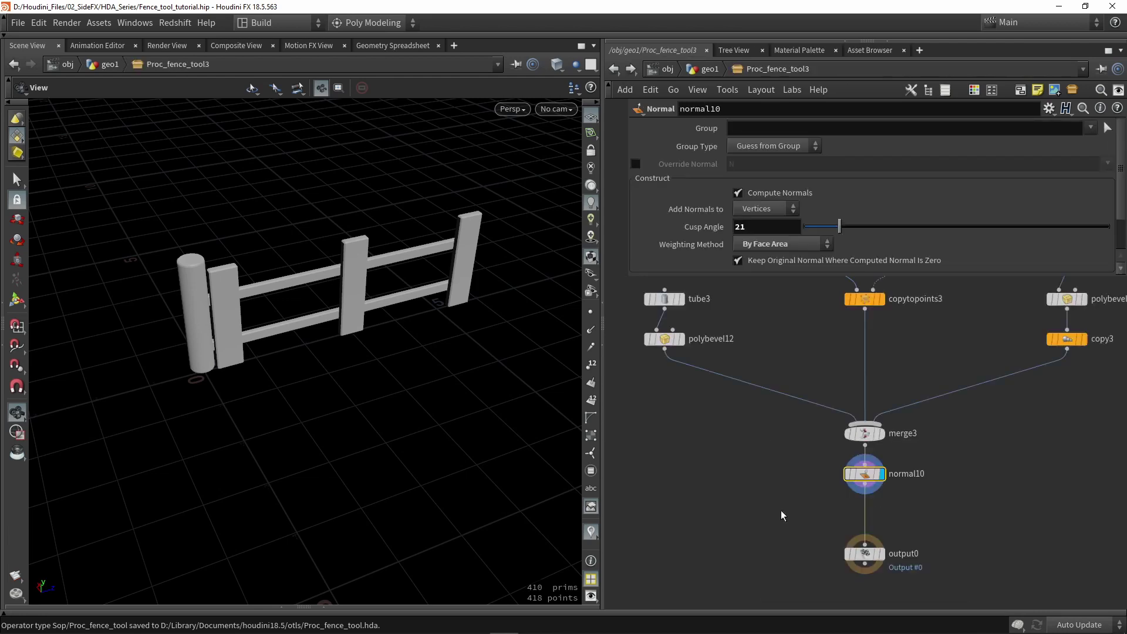
Step: Insert a Color node between normal10 and output0 in Proc_fence_tool3
key(Tab)
text(co)
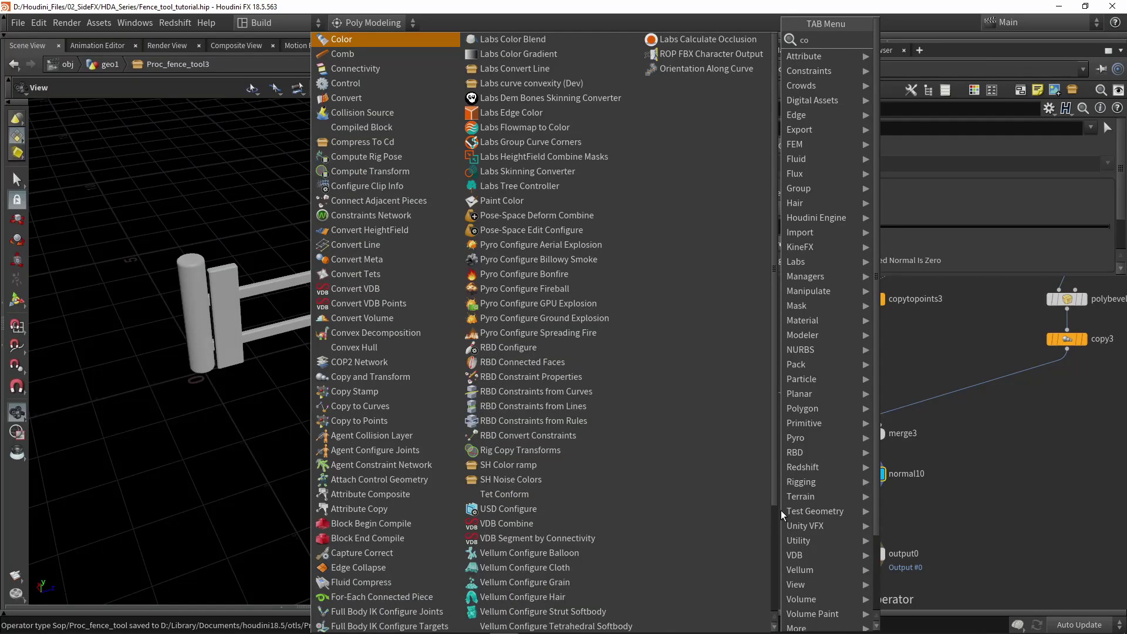
key(Return)
click(781, 510)
drag(781, 510, 855, 513)
Step: Set color1 to blue 007FFF (0, 0.5, 1) and return to geo1
click(751, 214)
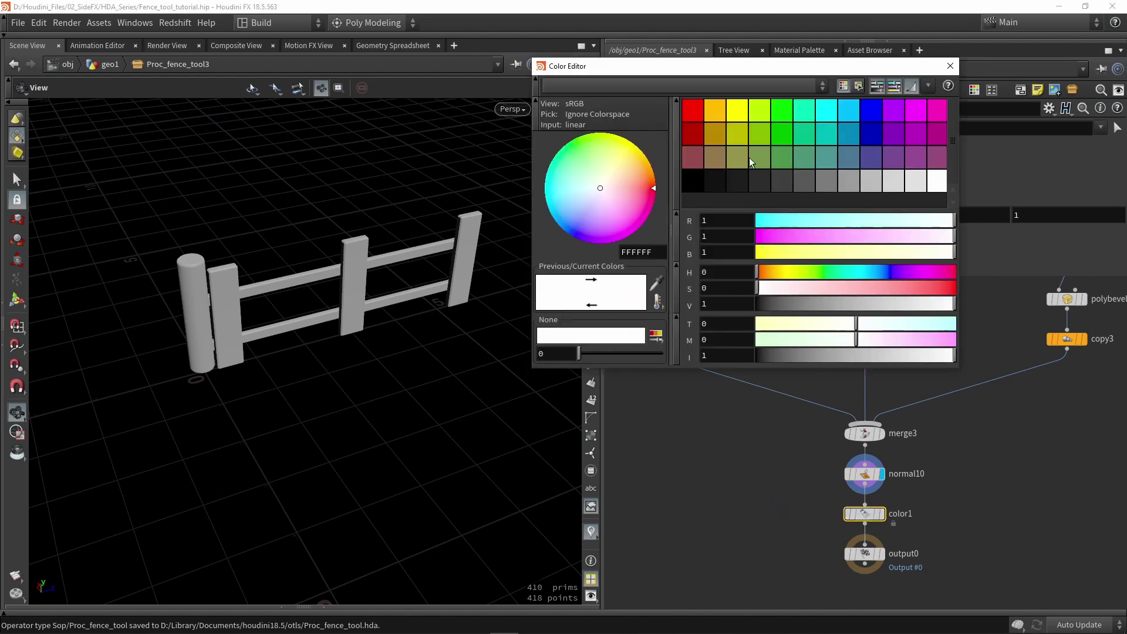
click(853, 108)
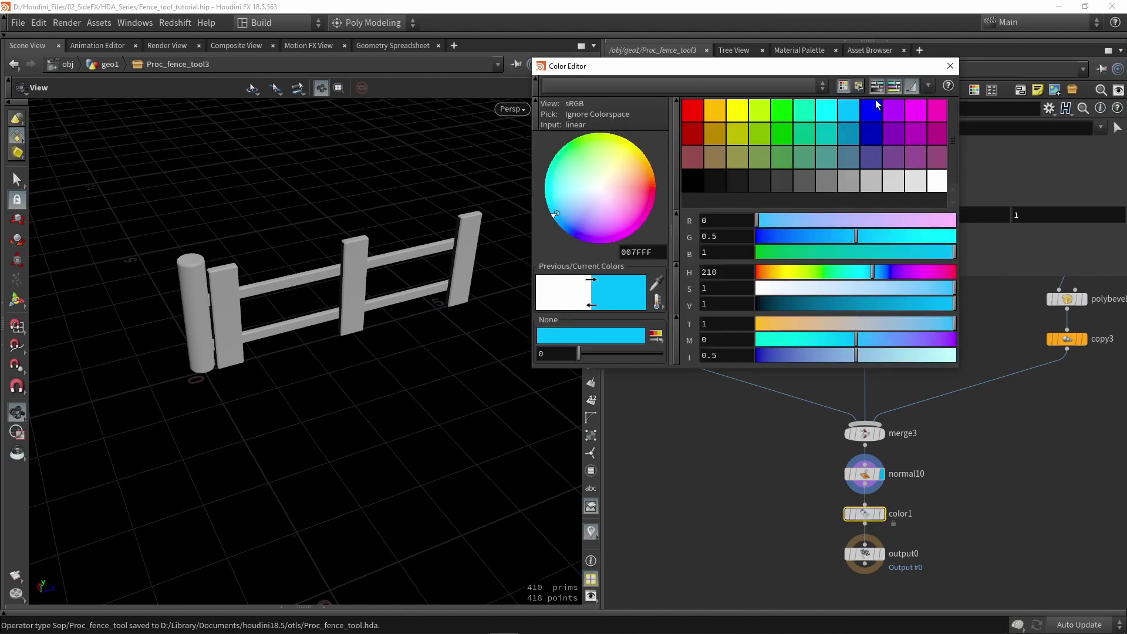
click(955, 65)
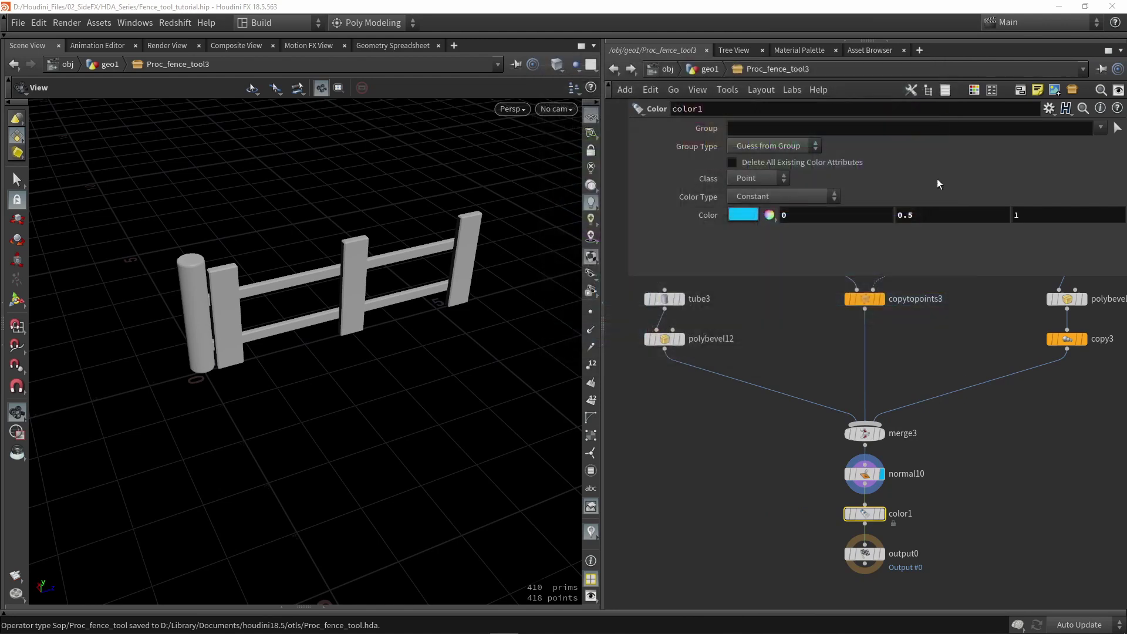
click(708, 69)
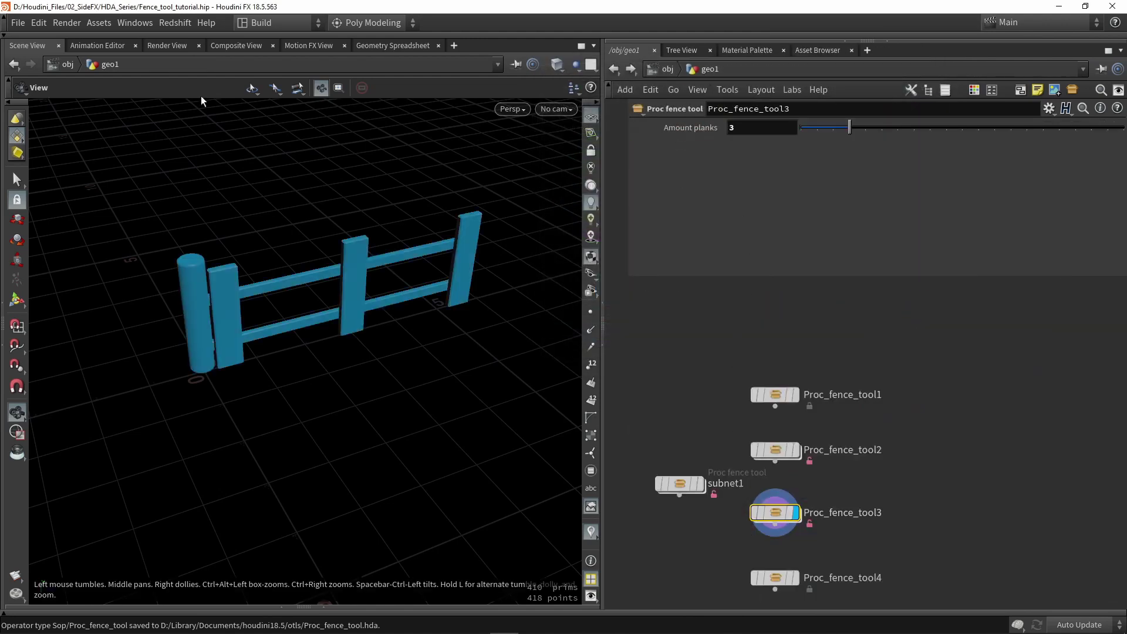
click(104, 23)
Step: Save the Proc fence tool asset, then display and select Proc_fence_tool1
mouse_move(188, 92)
click(285, 91)
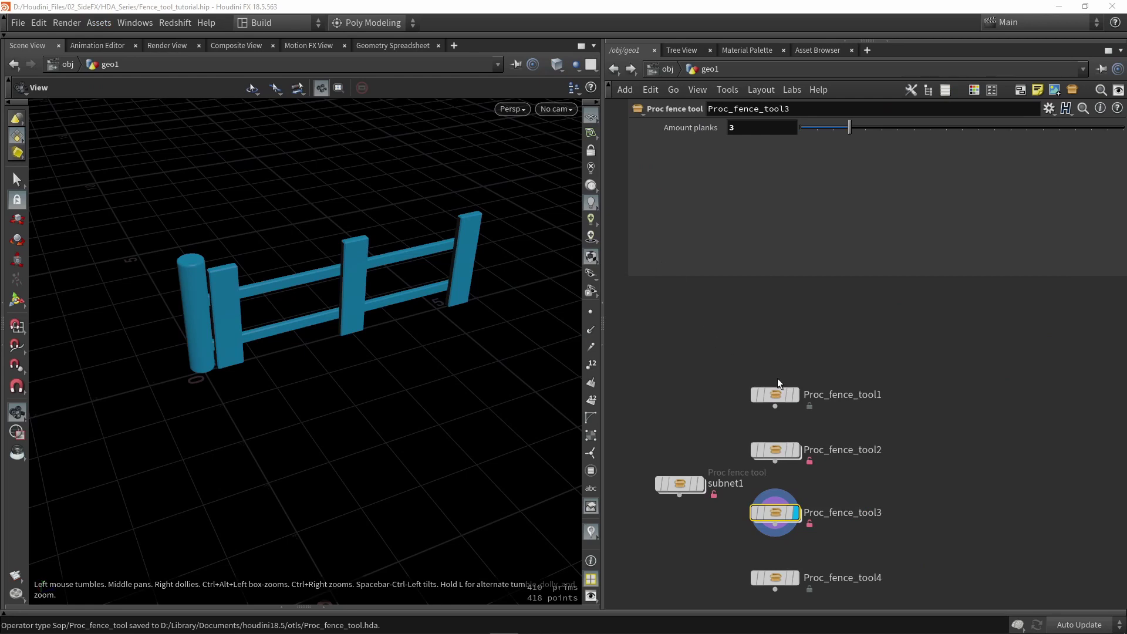
click(793, 395)
click(775, 394)
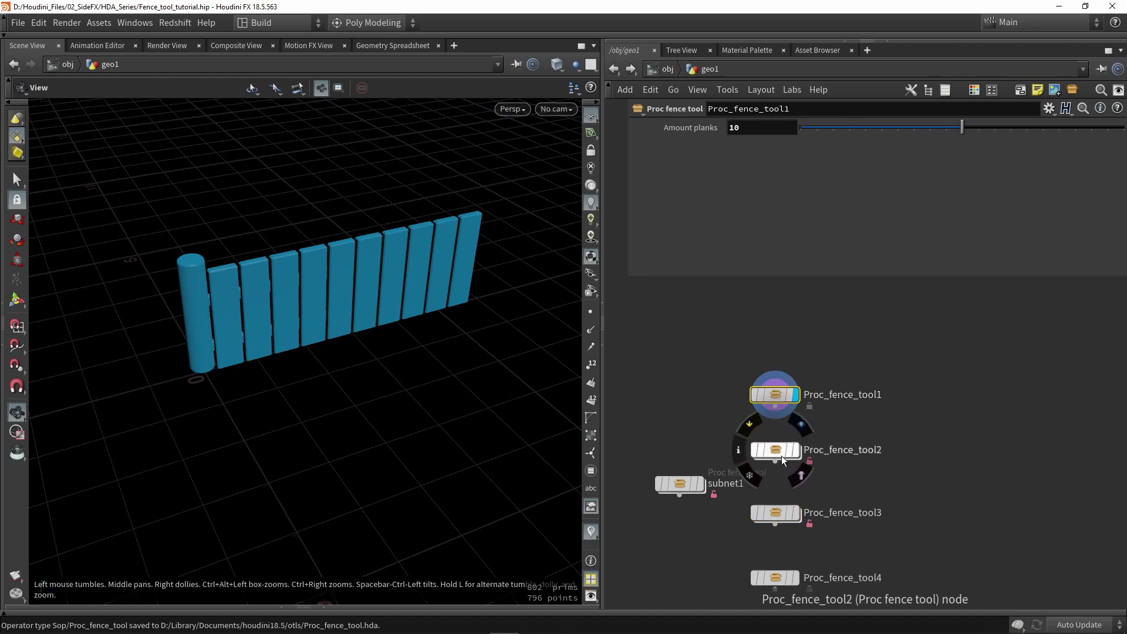
Step: Display Proc_fence_tool2 and look inside its network to confirm the grey fence
click(794, 451)
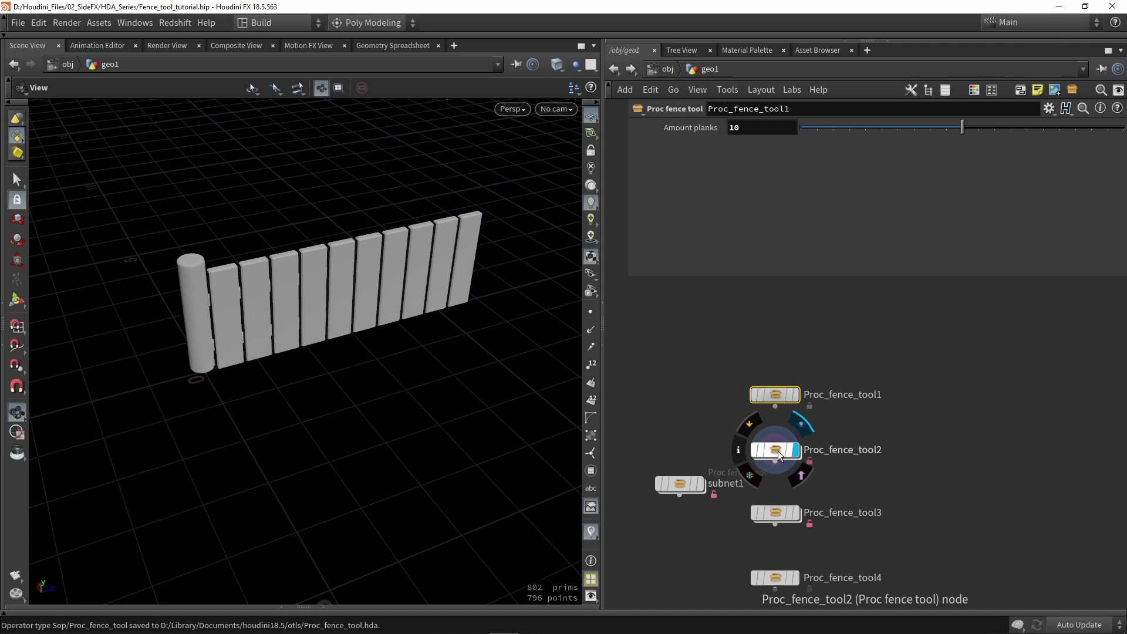
double_click(776, 452)
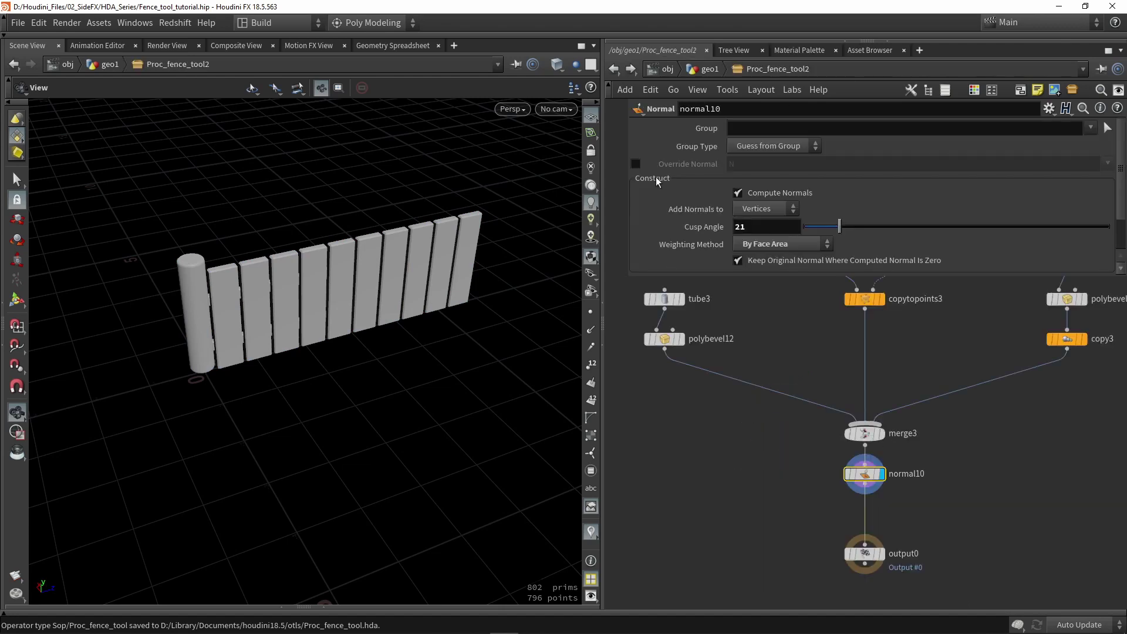
click(613, 68)
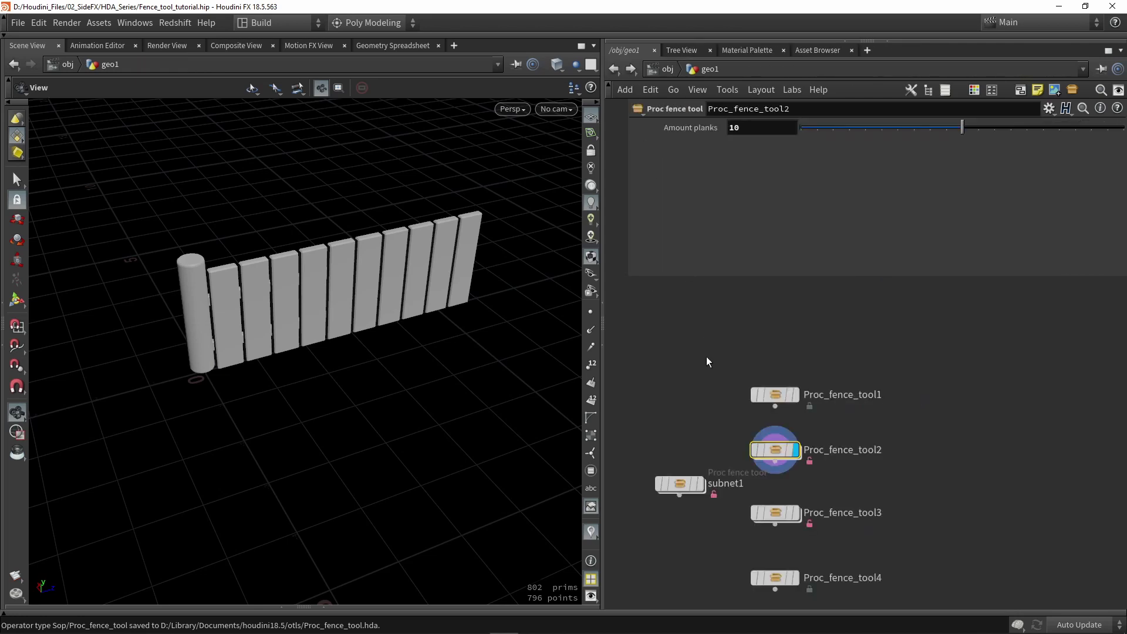
Step: Match Proc_fence_tool2 to the current Proc fence tool definition so its ten-plank fence turns blue
right_click(767, 448)
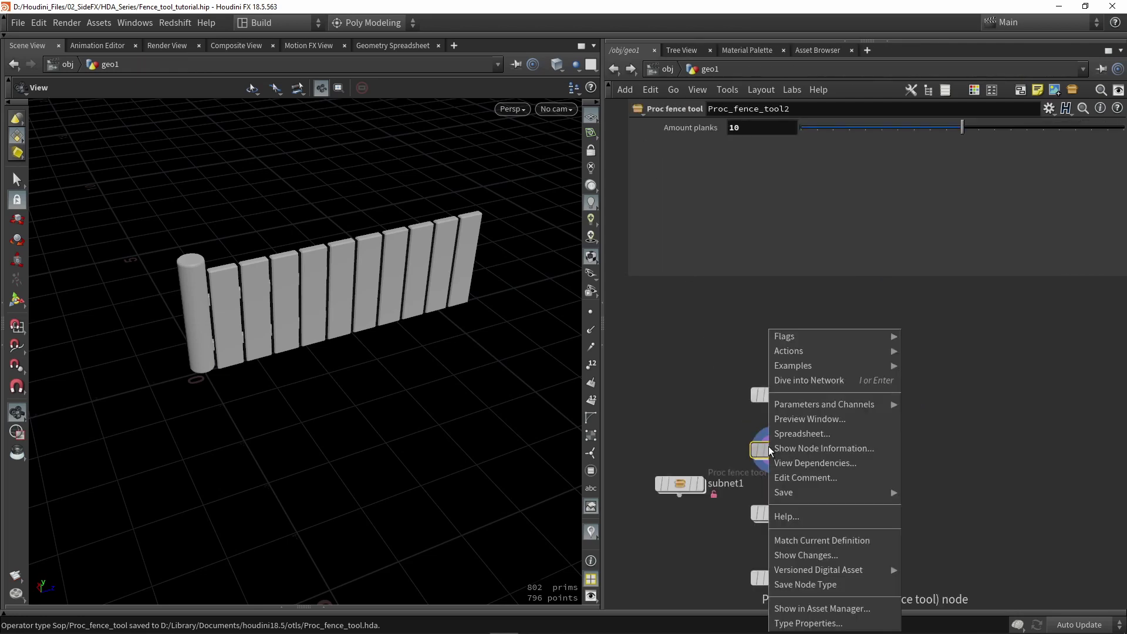
click(804, 540)
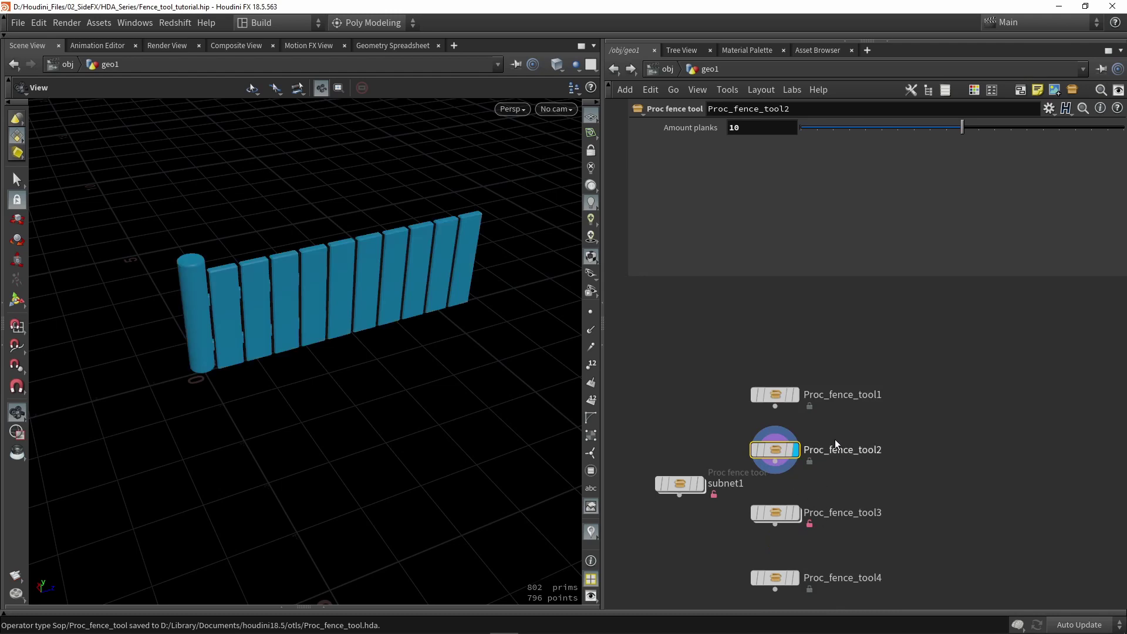